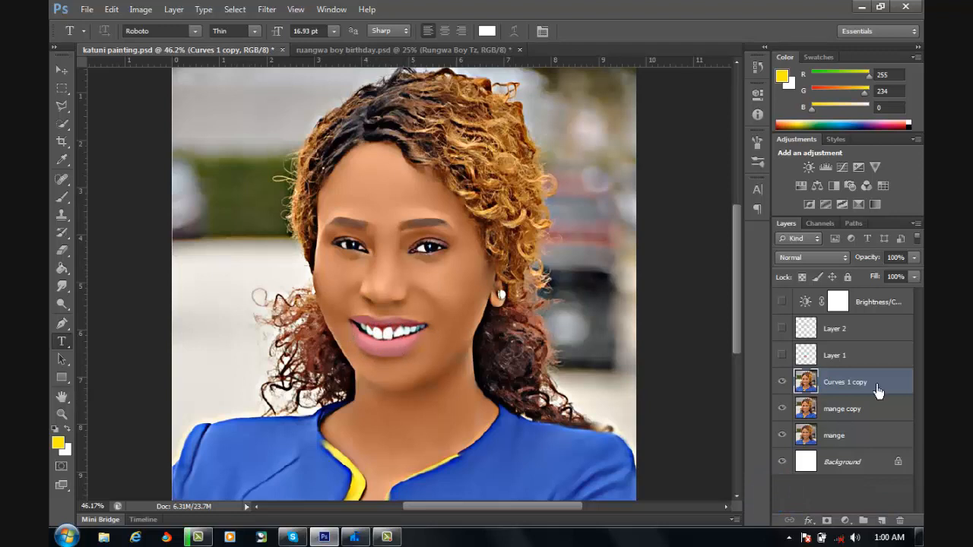
Create a new layer above Curves 1 copy and set up a soft 24 px Brush with pink sampled from the lower lip.
{"action": "left_click", "coordinate": [882, 521]}
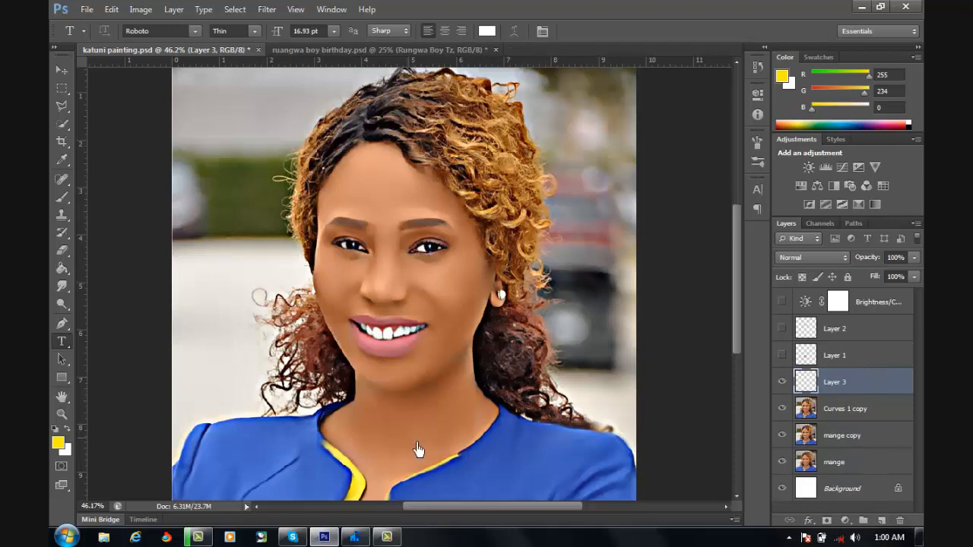
{"action": "left_click", "coordinate": [64, 198]}
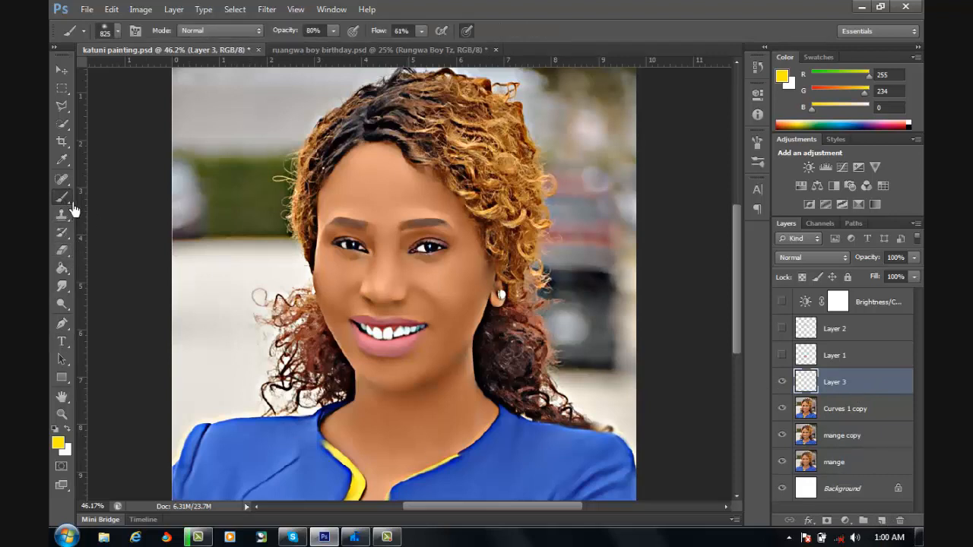
{"action": "right_click", "coordinate": [493, 257]}
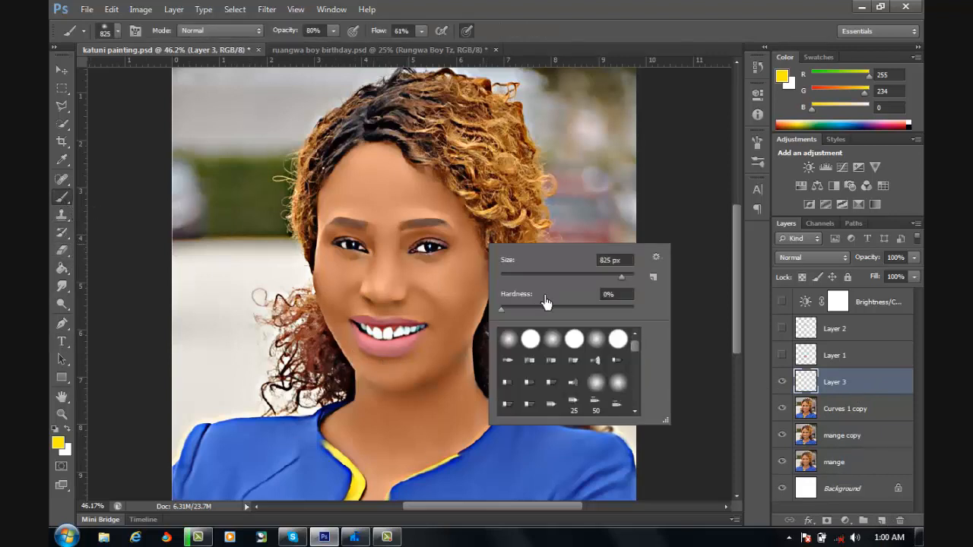
{"action": "left_click_drag", "start_coordinate": [518, 278], "coordinate": [513, 293]}
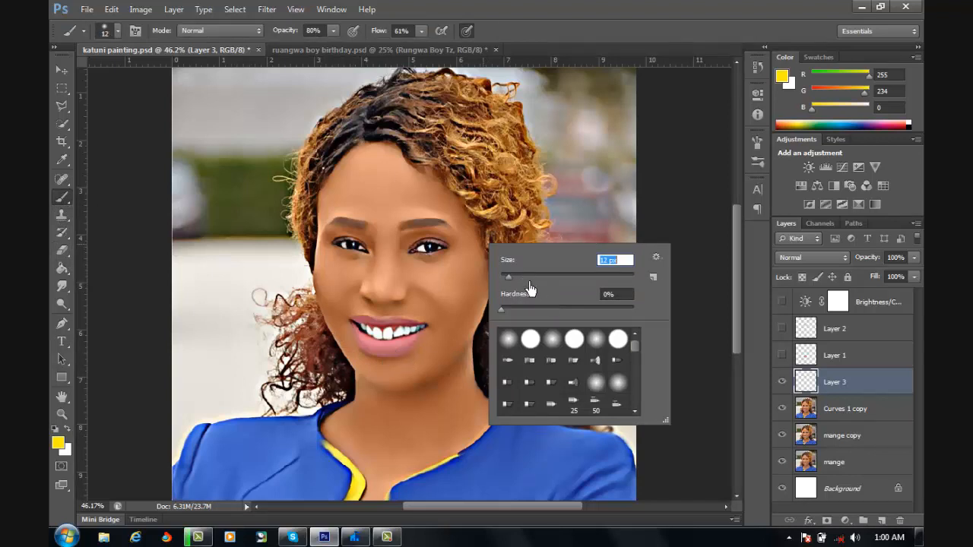
{"action": "left_click", "coordinate": [520, 279]}
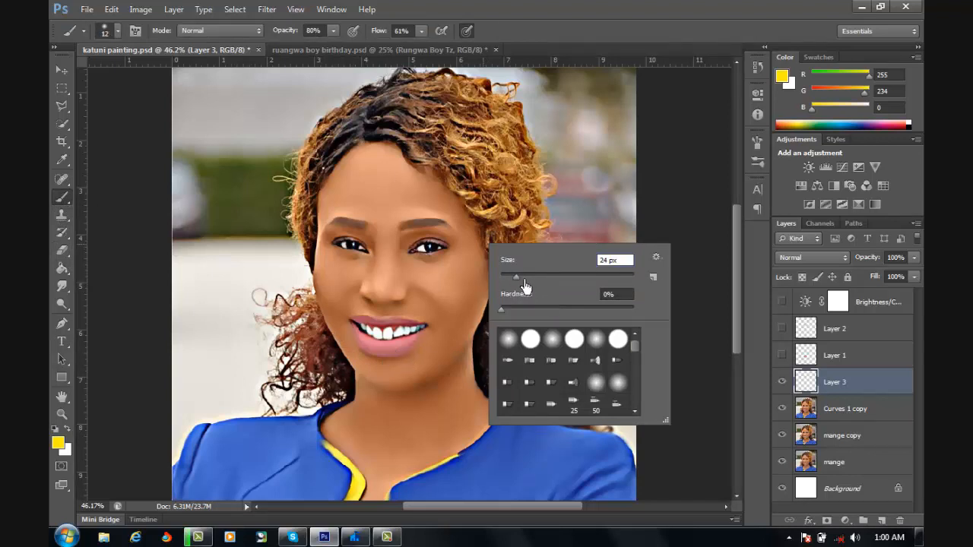
{"action": "left_click", "coordinate": [408, 350]}
{"action": "left_click", "coordinate": [408, 349], "text": "alt"}
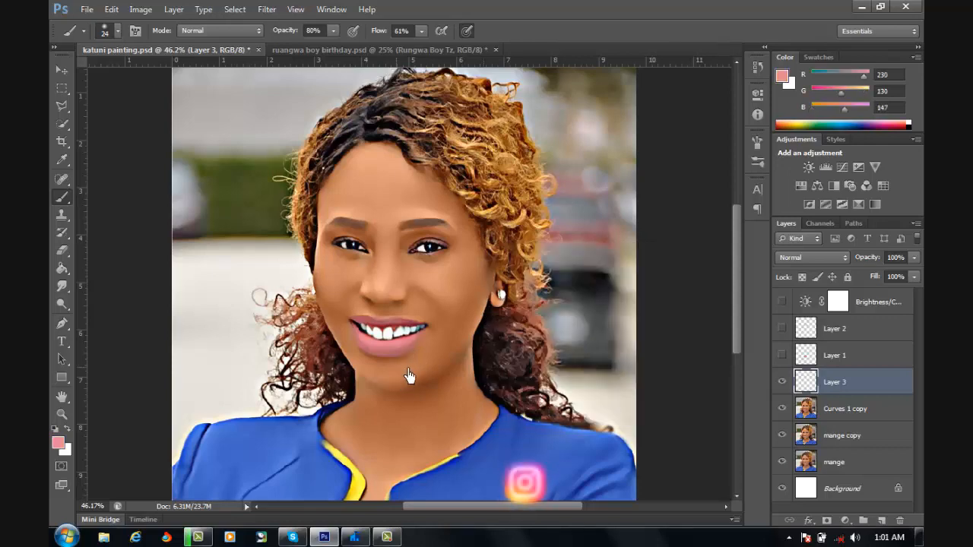
Paint the upper lip with a 19 px Brush in dark red sampled from the mouth, and set Layer 3's blend mode to Color.
{"action": "scroll", "coordinate": [413, 371], "scroll_direction": "up", "scroll_amount": 3}
{"action": "scroll", "coordinate": [413, 371], "scroll_direction": "up", "scroll_amount": 5}
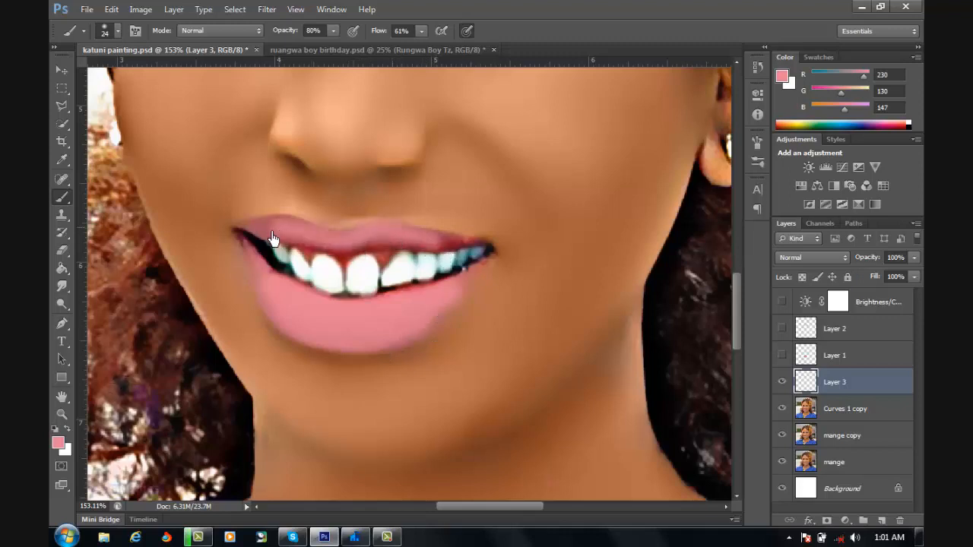
{"action": "left_click", "coordinate": [385, 263], "text": "alt"}
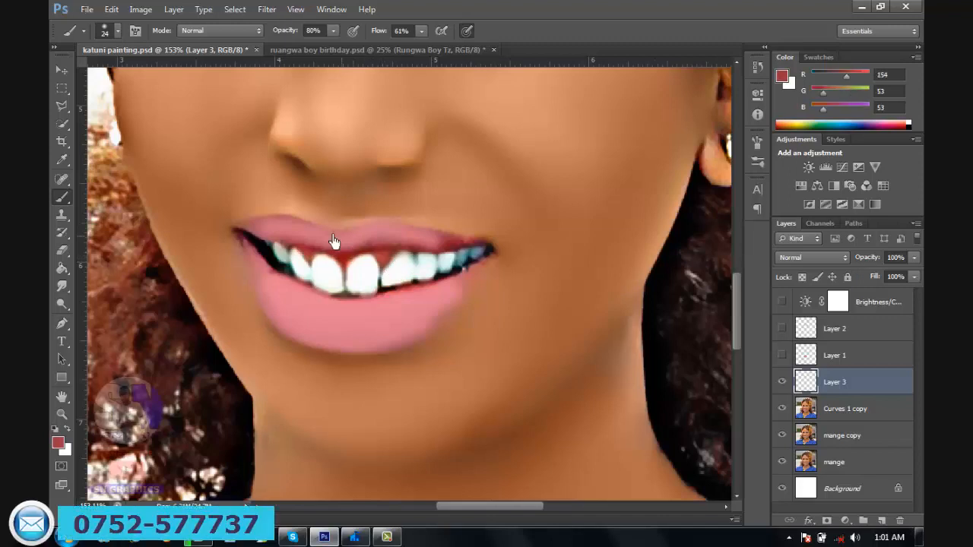
{"action": "right_click", "coordinate": [370, 261]}
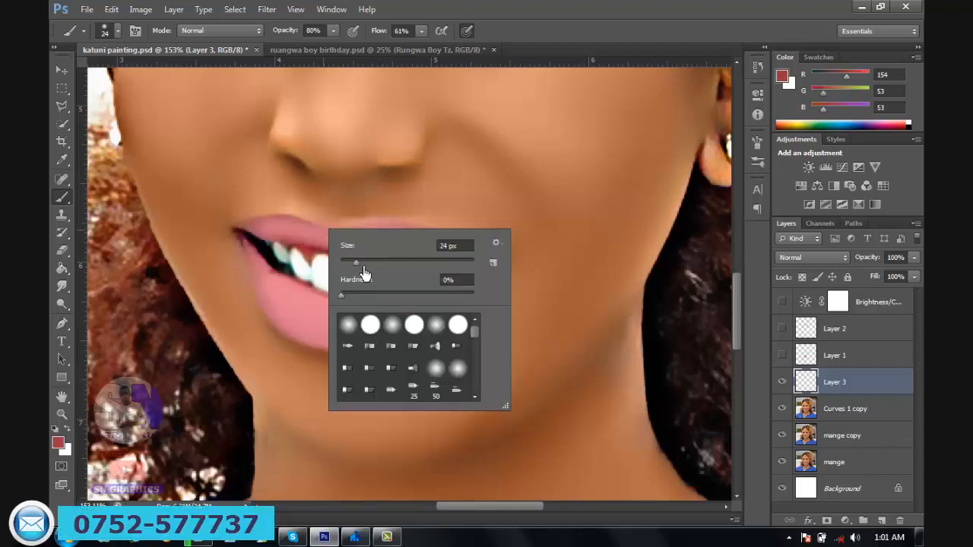
{"action": "left_click_drag", "start_coordinate": [363, 267], "coordinate": [361, 267]}
{"action": "left_click", "coordinate": [293, 248]}
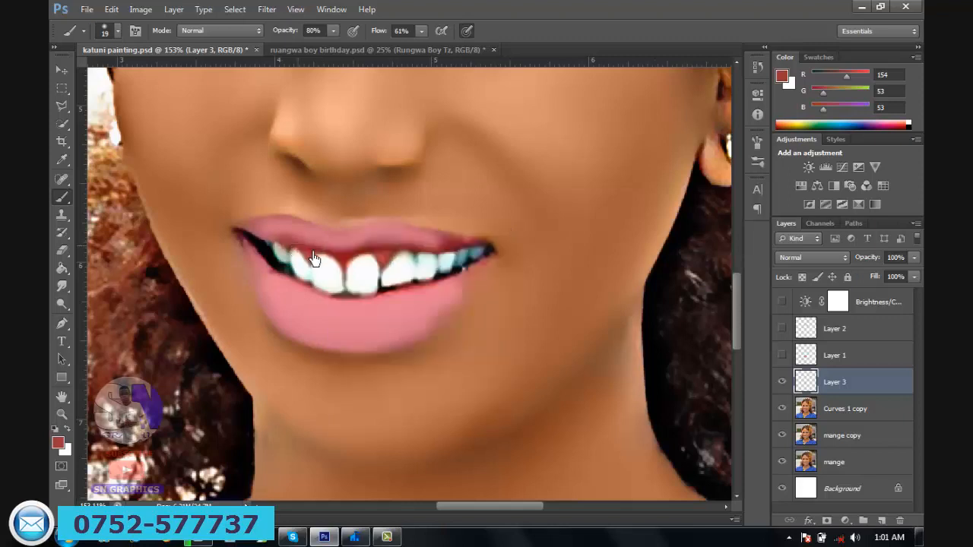
{"action": "left_click_drag", "start_coordinate": [365, 262], "coordinate": [466, 261]}
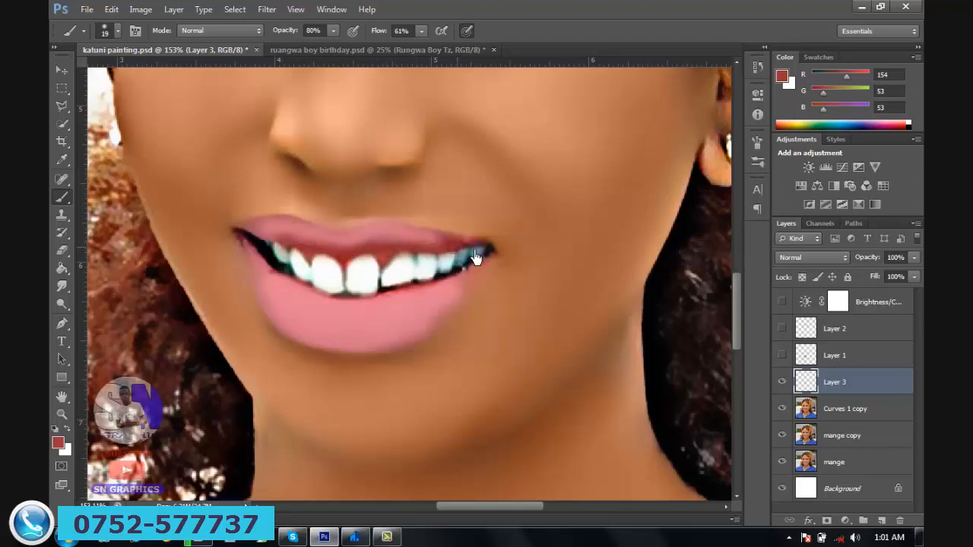
{"action": "left_click", "coordinate": [837, 259]}
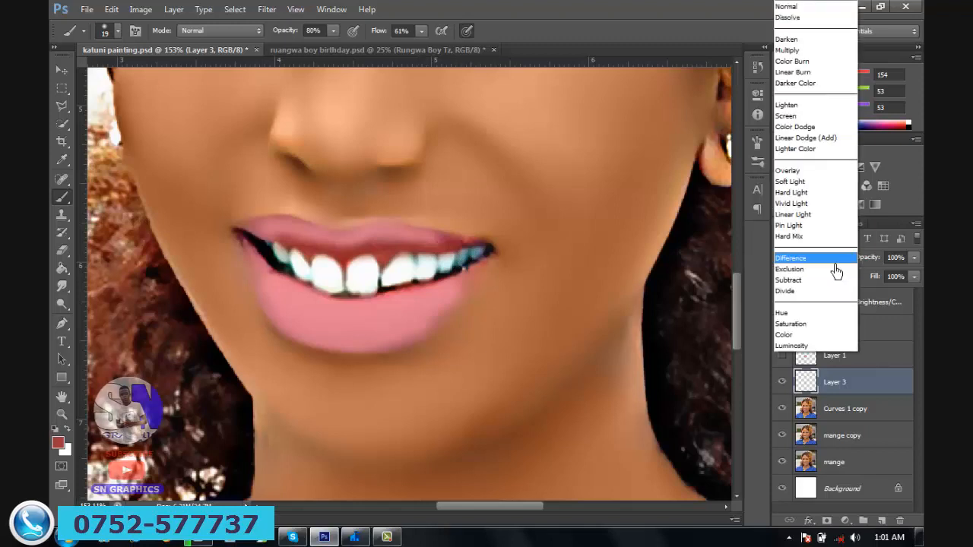
{"action": "left_click", "coordinate": [811, 342]}
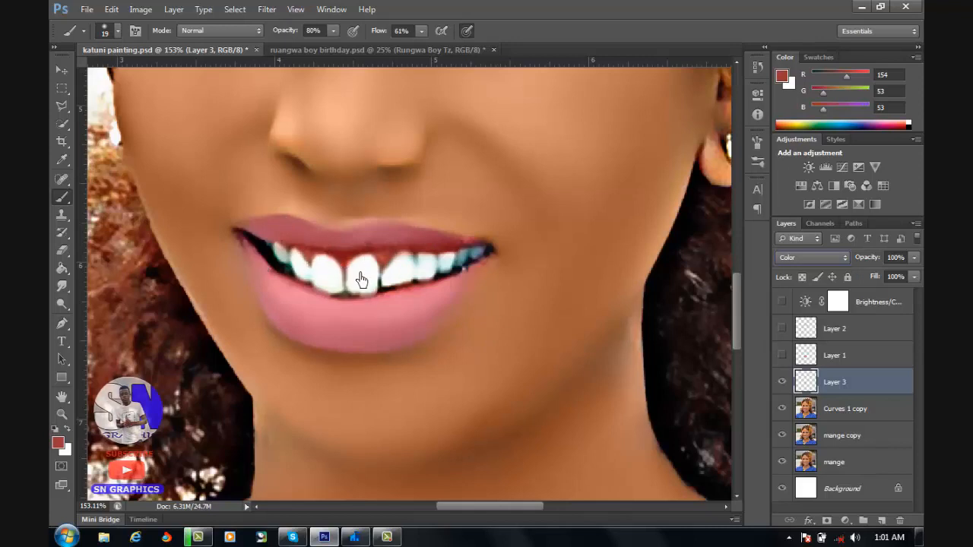
Paint the lower lip dark red with a 41 px Brush and clip Layer 3 to the Curves 1 copy layer.
{"action": "right_click", "coordinate": [472, 318]}
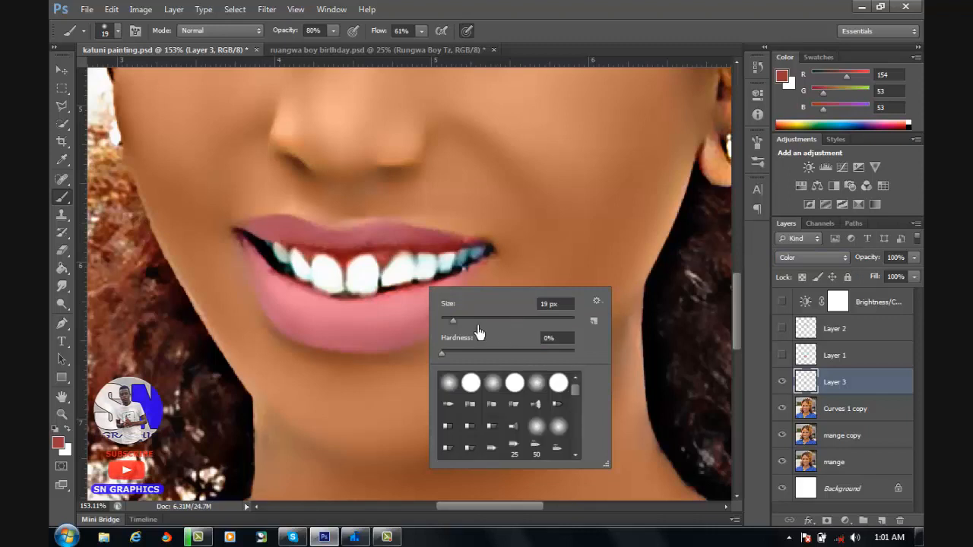
{"action": "left_click", "coordinate": [476, 323]}
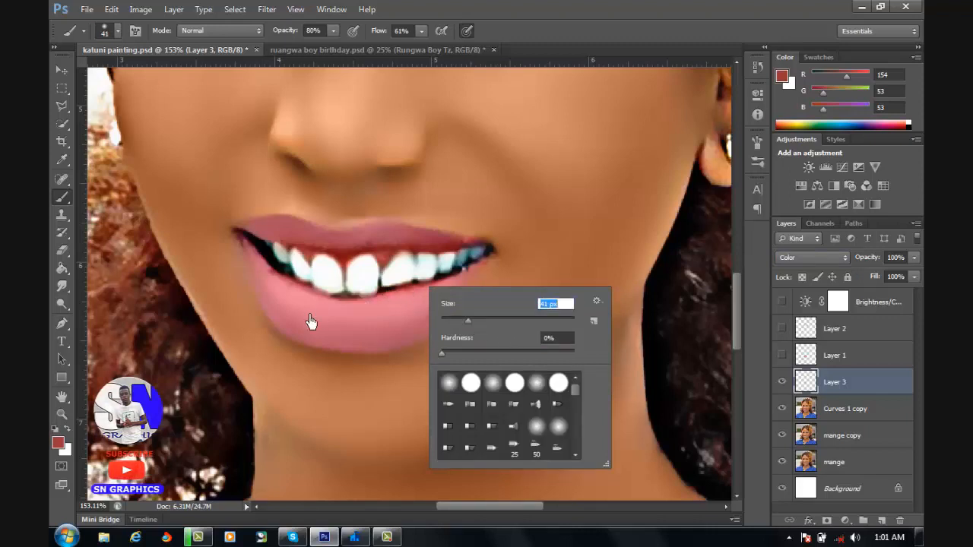
{"action": "left_click", "coordinate": [399, 327]}
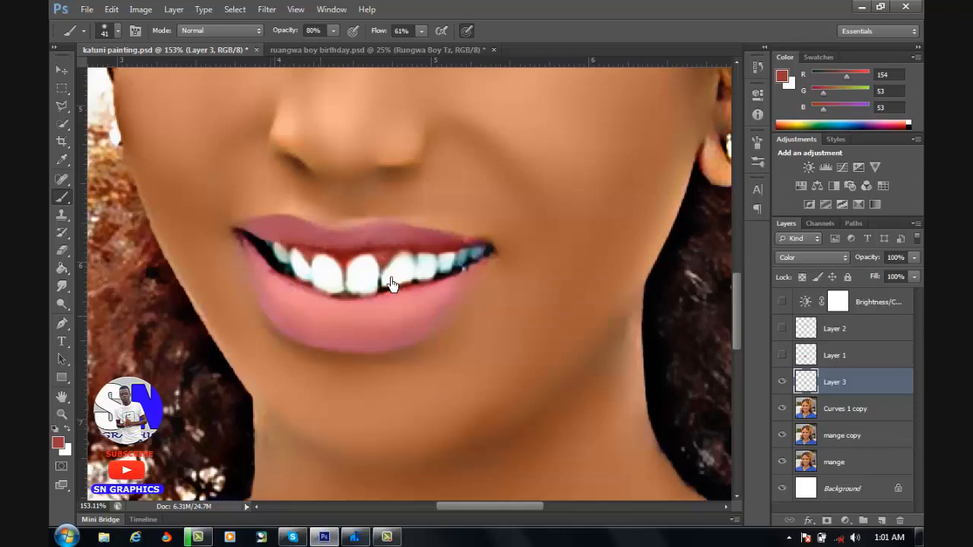
{"action": "left_click", "coordinate": [817, 407], "text": "alt"}
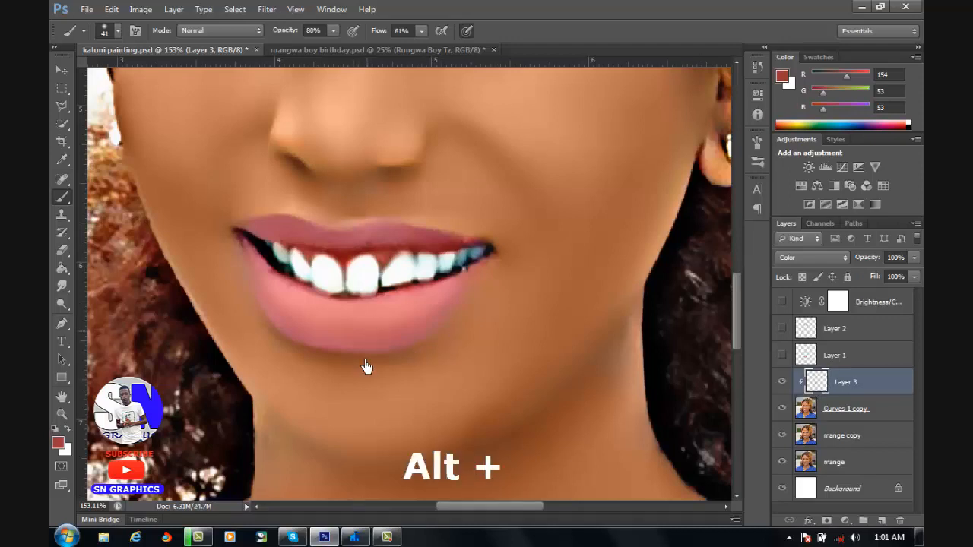
{"action": "scroll", "coordinate": [377, 356], "scroll_direction": "down", "scroll_amount": 5}
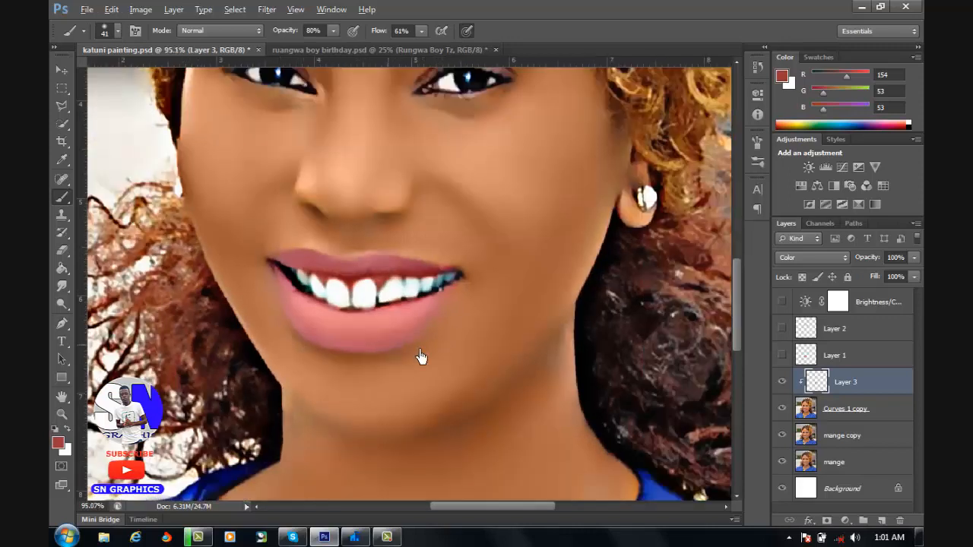
Undo the Layer 3 lip painting and select the existing lip color layer, Layer 1, with its visibility on.
{"action": "key", "text": "ctrl+alt+z"}
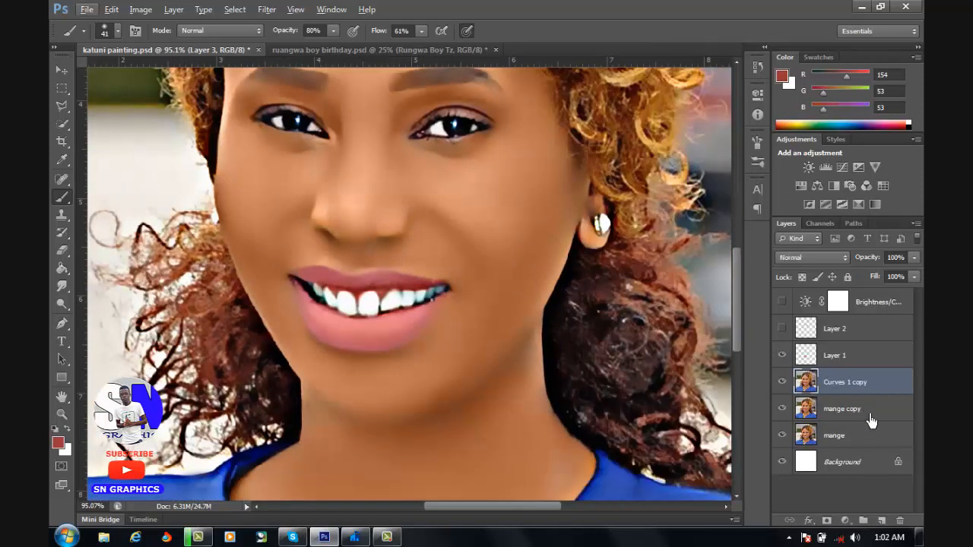
{"action": "left_click", "coordinate": [856, 363]}
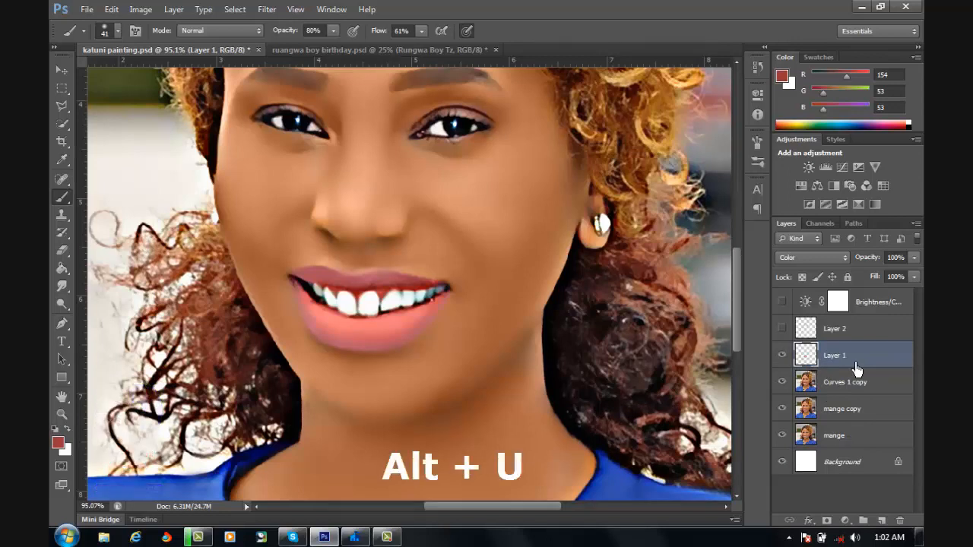
Apply Hue/Saturation to Layer 1 with hue -22 and saturation +35 to recolor the lips pink.
{"action": "key", "text": "alt"}
{"action": "key", "text": "ctrl+u"}
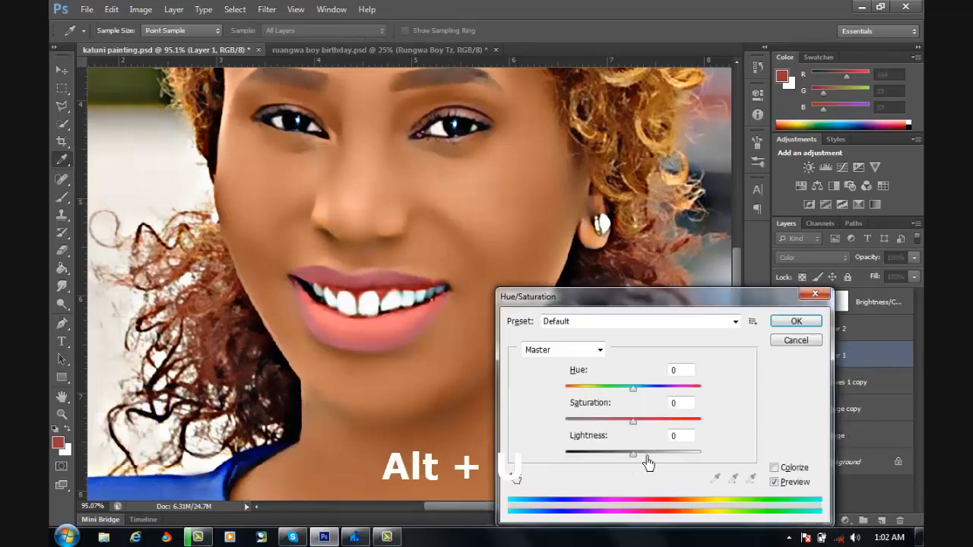
{"action": "mouse_move", "coordinate": [633, 389]}
{"action": "left_mouse_down"}
{"action": "mouse_move", "coordinate": [663, 395]}
{"action": "mouse_move", "coordinate": [629, 398]}
{"action": "left_mouse_up"}
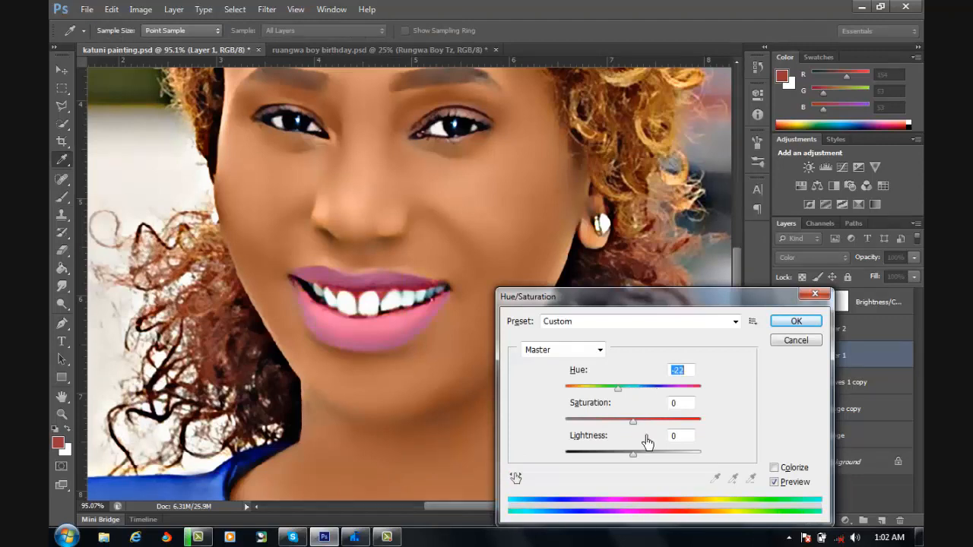
{"action": "left_click_drag", "start_coordinate": [651, 432], "coordinate": [668, 431]}
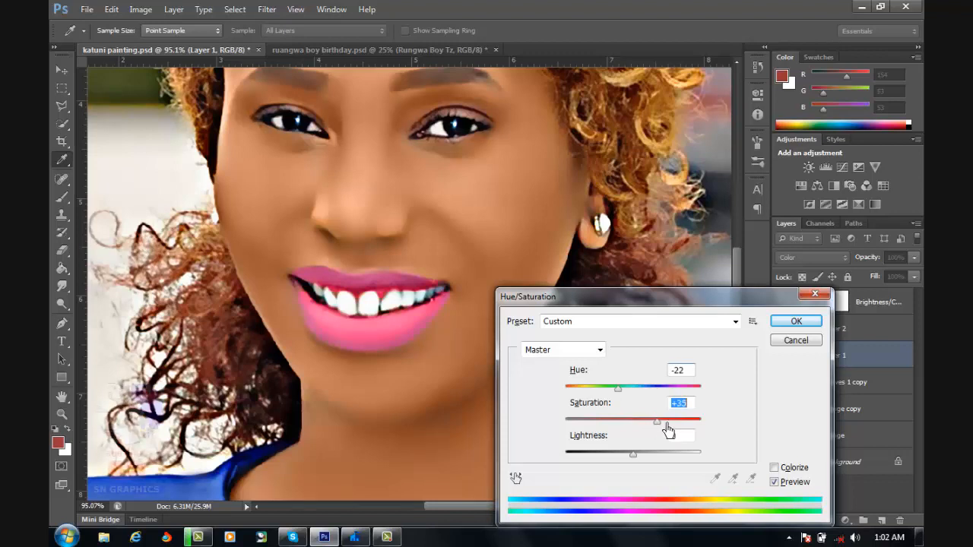
{"action": "left_click", "coordinate": [798, 321]}
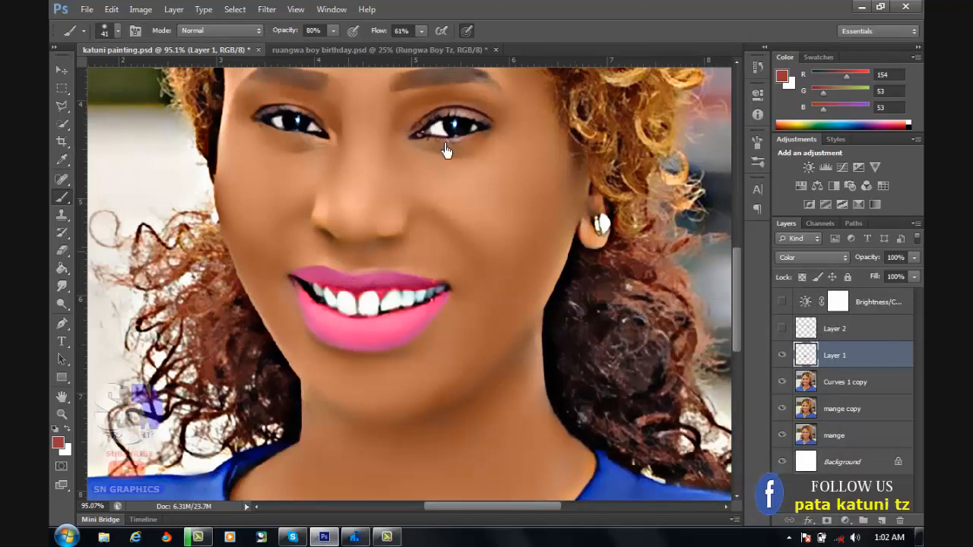
Show Layer 2 and the Brightness/Contrast adjustment layer to darken the eyebrows and brighten the portrait.
{"action": "scroll", "coordinate": [446, 148], "scroll_direction": "up", "scroll_amount": 2}
{"action": "scroll", "coordinate": [446, 150], "scroll_direction": "up", "scroll_amount": 2}
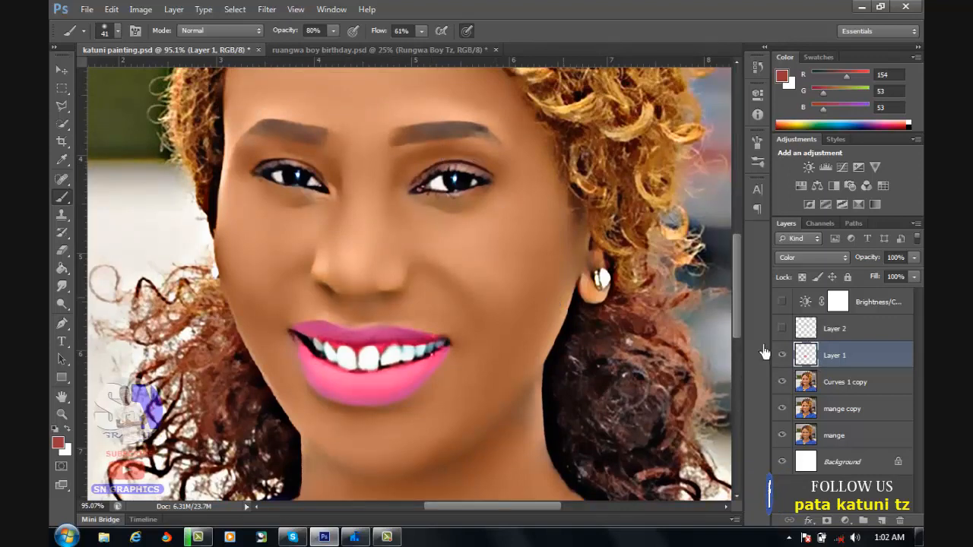
{"action": "left_click", "coordinate": [836, 329]}
{"action": "left_click", "coordinate": [782, 329]}
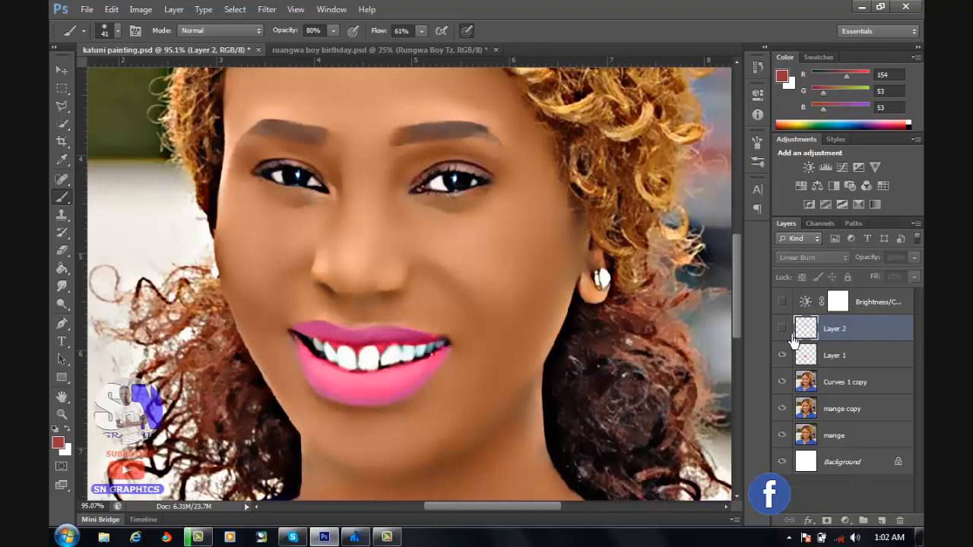
{"action": "left_click", "coordinate": [790, 335]}
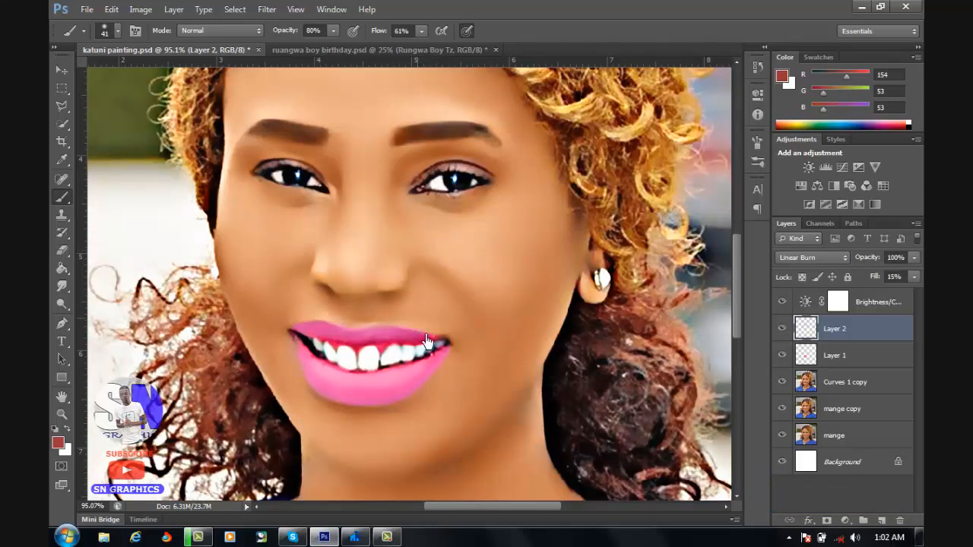
Set the Brightness/Contrast adjustment layer's brightness to 7.
{"action": "scroll", "coordinate": [426, 337], "scroll_direction": "down", "scroll_amount": 6}
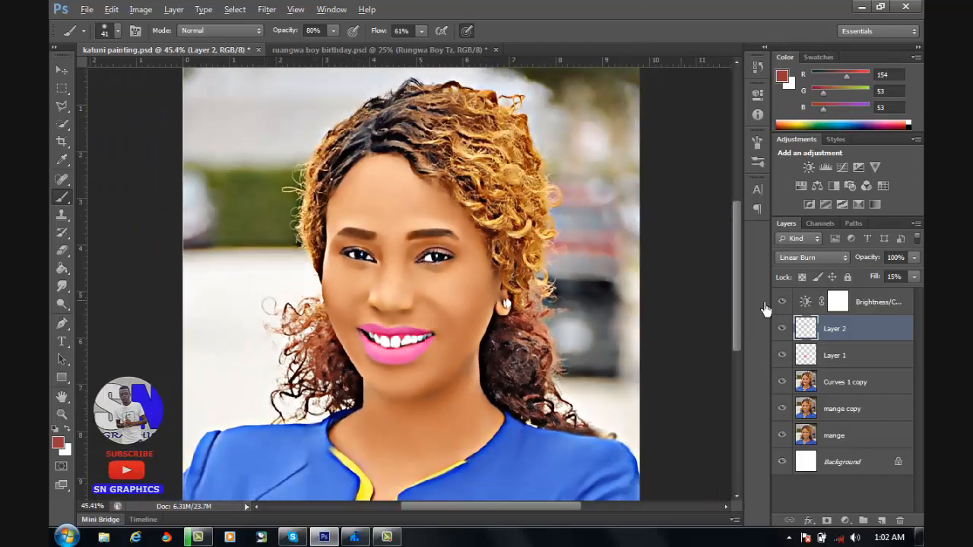
{"action": "left_click", "coordinate": [840, 308]}
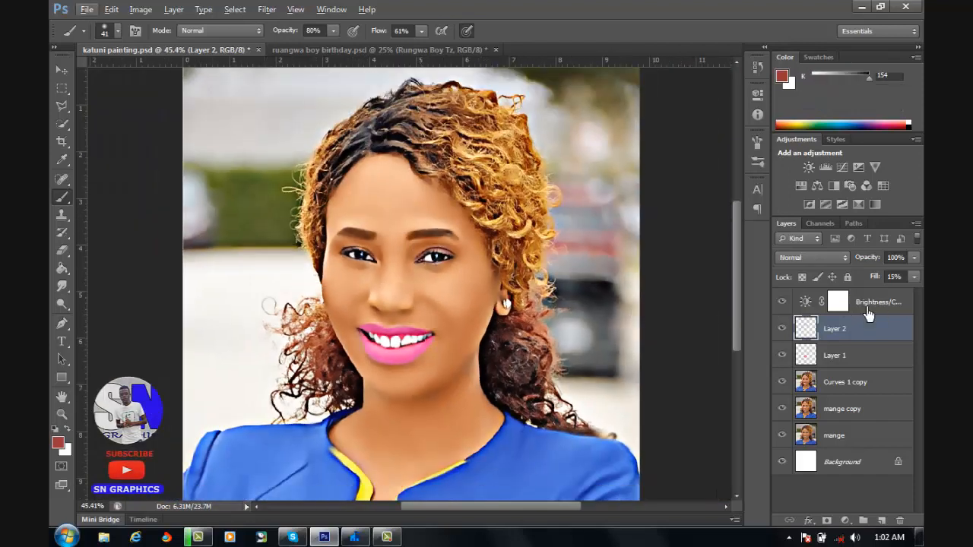
{"action": "double_click", "coordinate": [809, 304]}
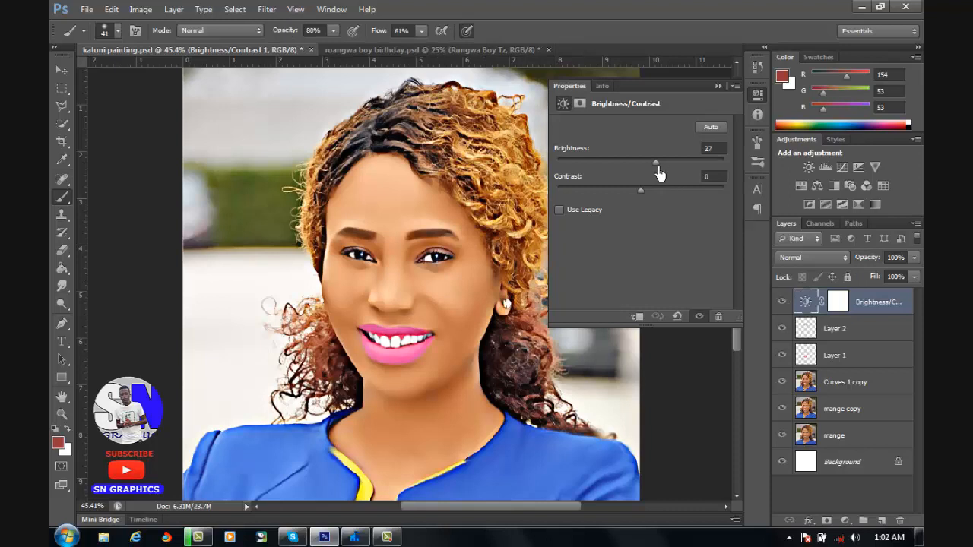
{"action": "left_click_drag", "start_coordinate": [658, 169], "coordinate": [654, 169]}
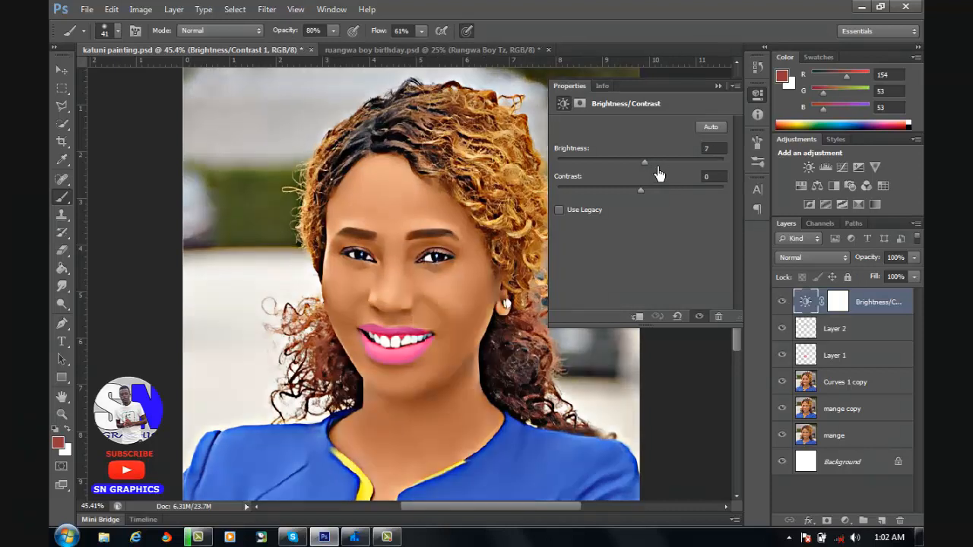
{"action": "left_click", "coordinate": [723, 87]}
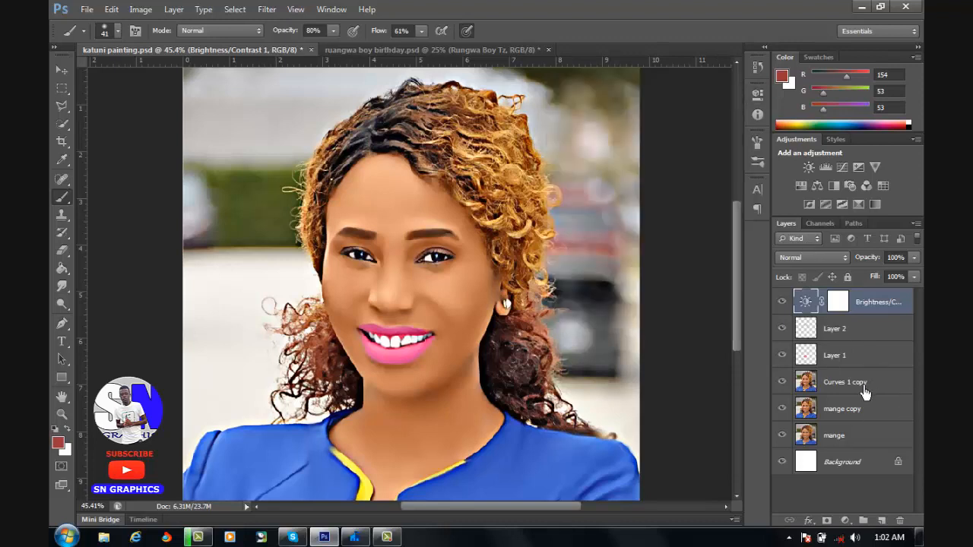
Merge the layers from Brightness/Contrast down through Curves 1 copy into one layer.
{"action": "left_click", "coordinate": [865, 391], "text": "shift"}
{"action": "right_click", "coordinate": [864, 362]}
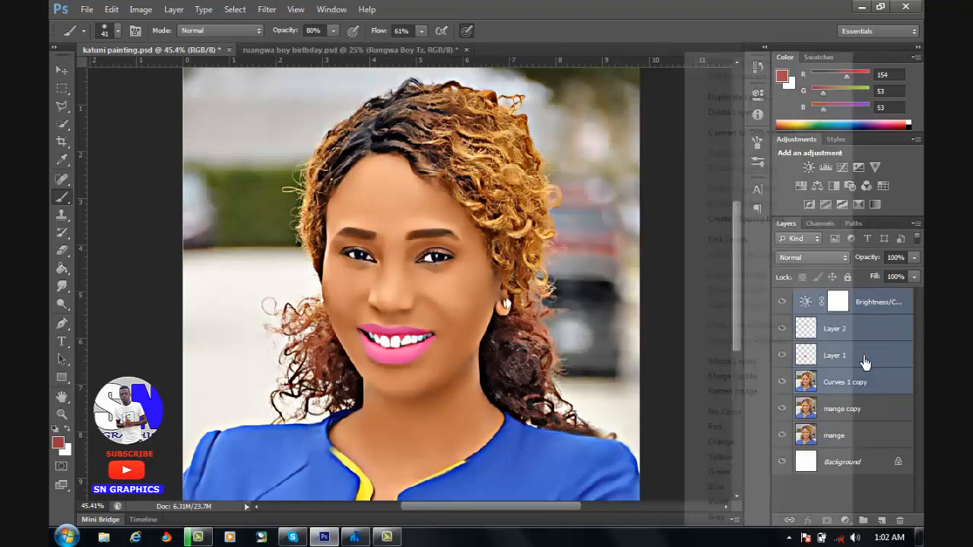
{"action": "left_click", "coordinate": [734, 363]}
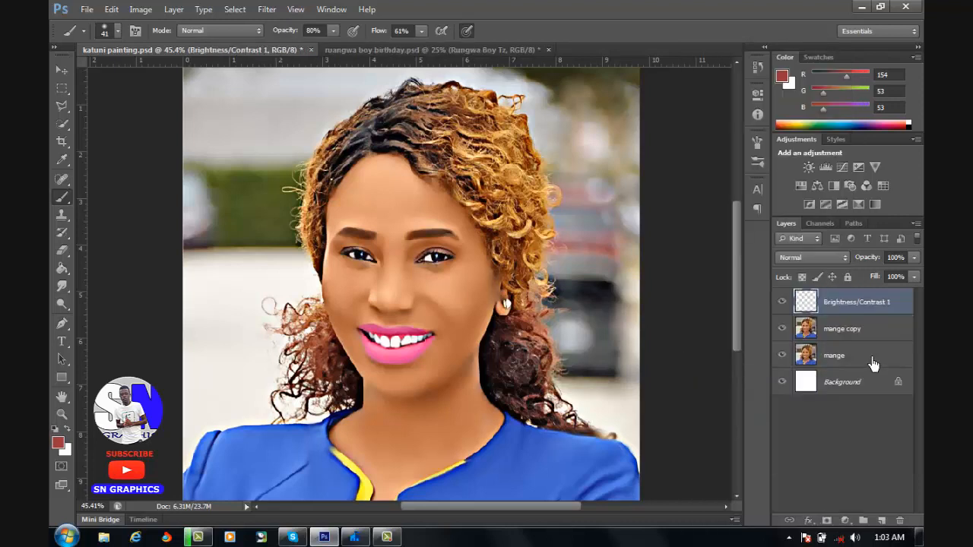
Hide the mange copy and merged Brightness/Contrast 1 layers to compare the retouch with the original portrait.
{"action": "left_click", "coordinate": [790, 329]}
{"action": "left_click", "coordinate": [790, 307]}
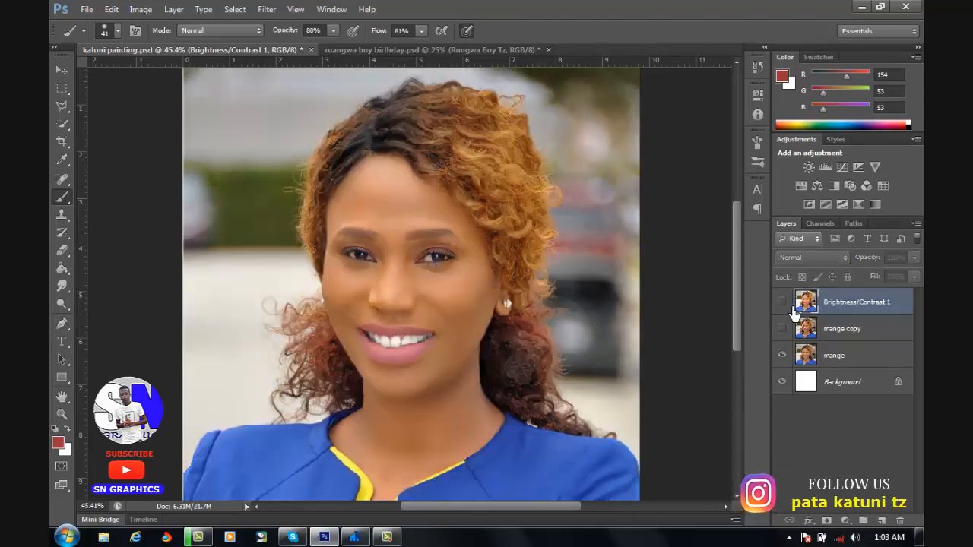
Toggle the merged Brightness/Contrast 1 layer's visibility to compare the retouch with the original portrait, leaving the layer shown.
{"action": "left_click", "coordinate": [790, 308]}
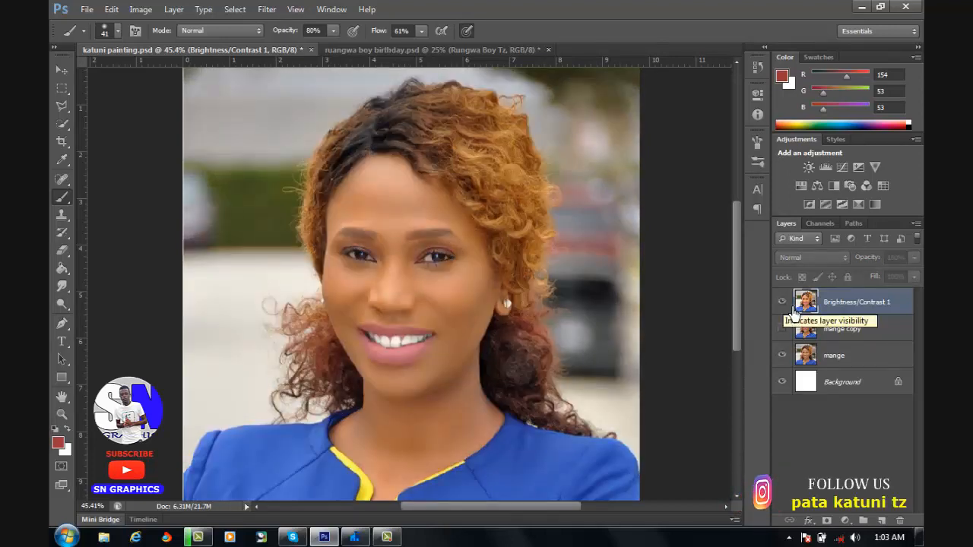
{"action": "left_click", "coordinate": [791, 308]}
{"action": "left_click", "coordinate": [792, 308]}
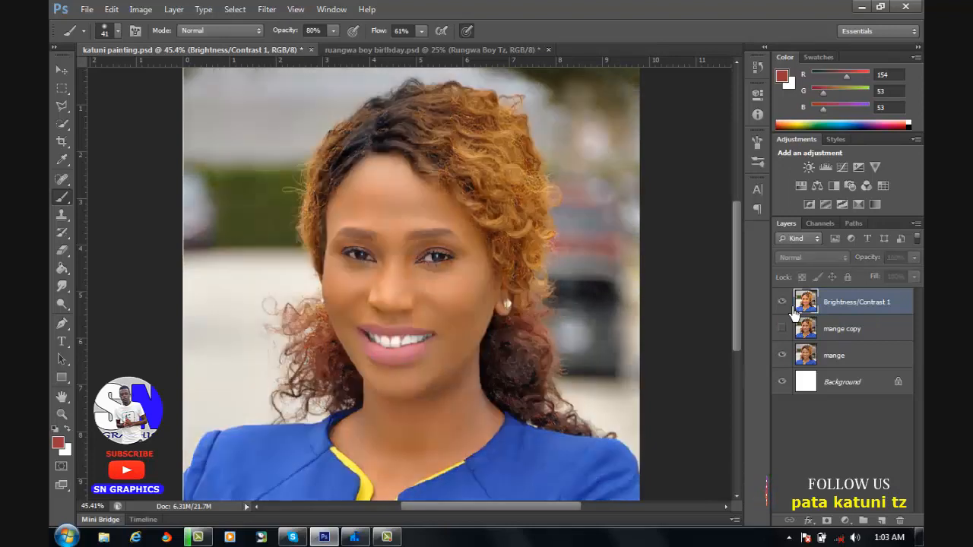
{"action": "left_click", "coordinate": [792, 308]}
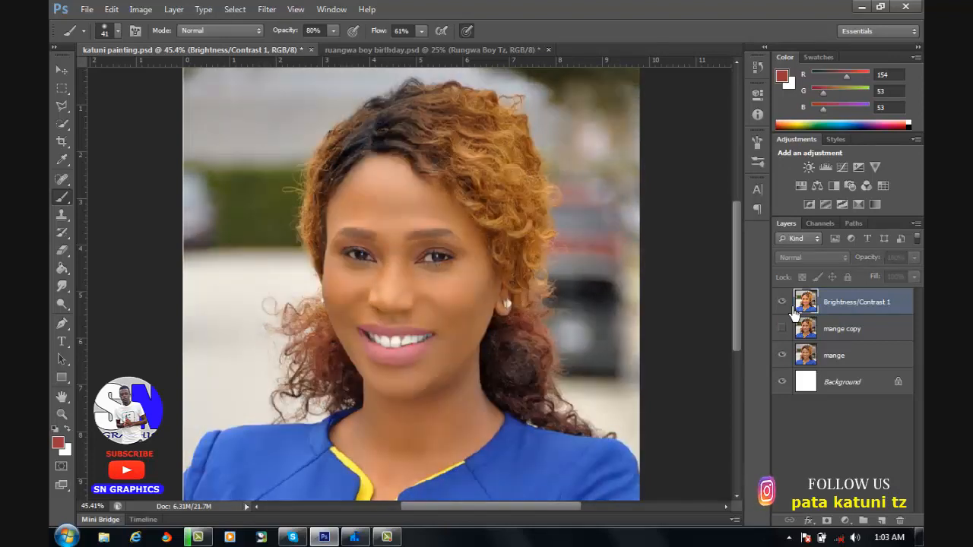
{"action": "left_click", "coordinate": [792, 308]}
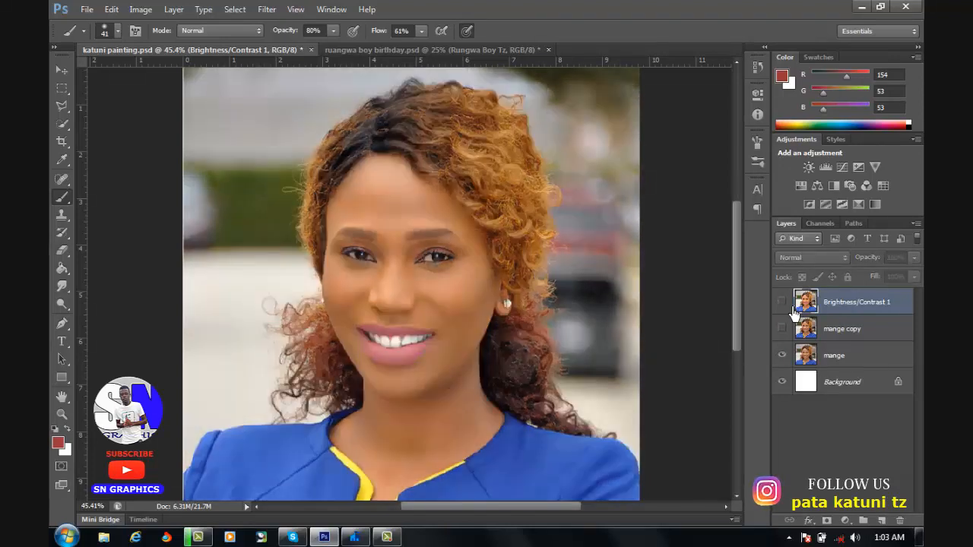
{"action": "left_click", "coordinate": [791, 308]}
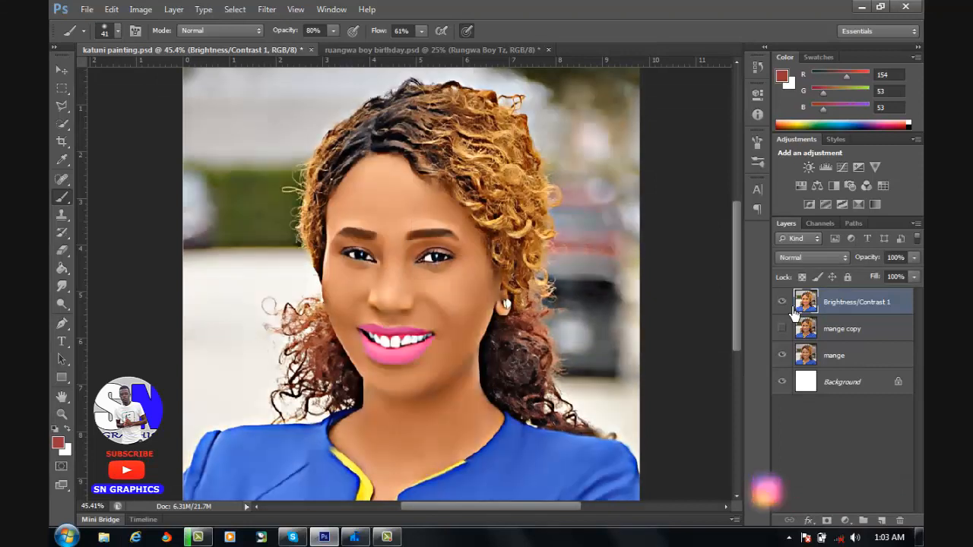
Add a new layer above Brightness/Contrast 1 and choose the middle 200 px hair-strand brush tip for the Brush tool.
{"action": "left_click", "coordinate": [882, 521]}
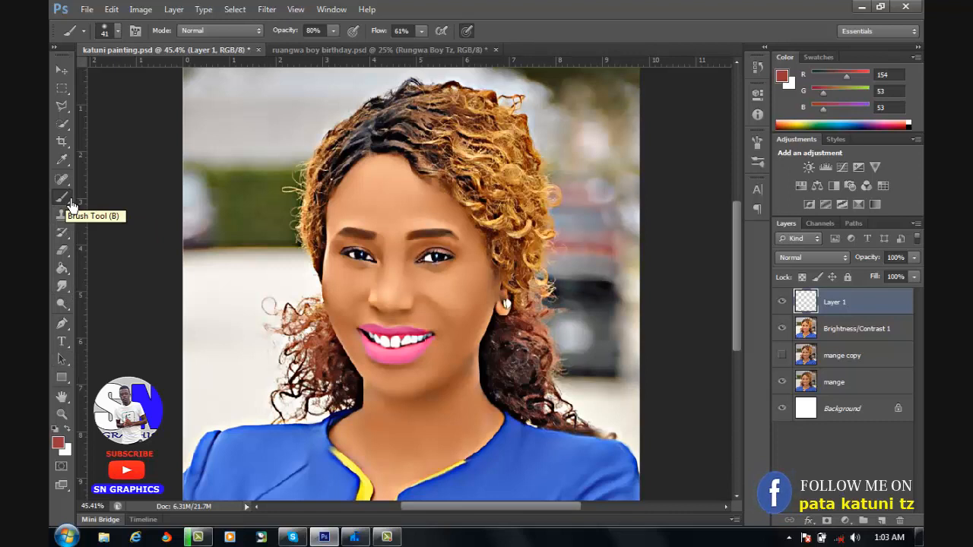
{"action": "right_click", "coordinate": [414, 199]}
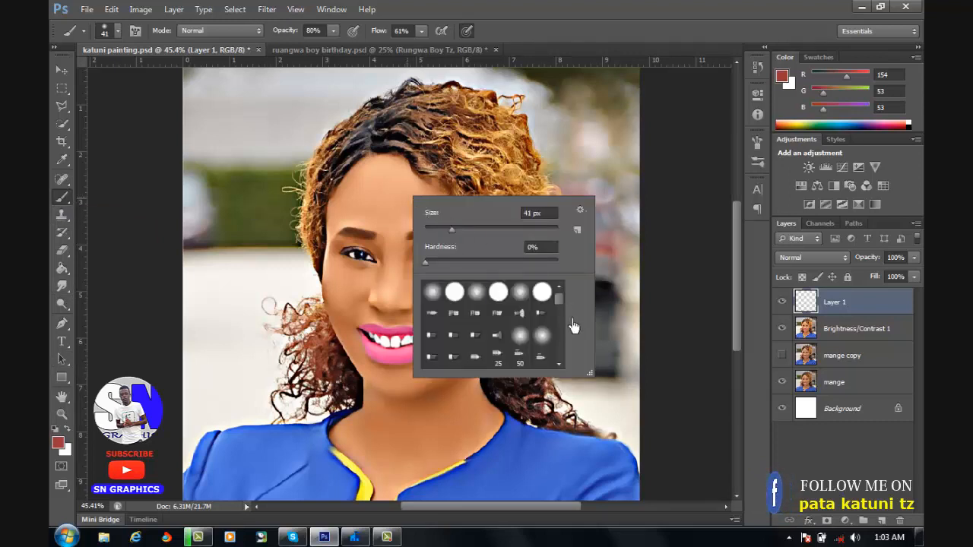
{"action": "scroll", "coordinate": [574, 326], "scroll_direction": "down", "scroll_amount": 10}
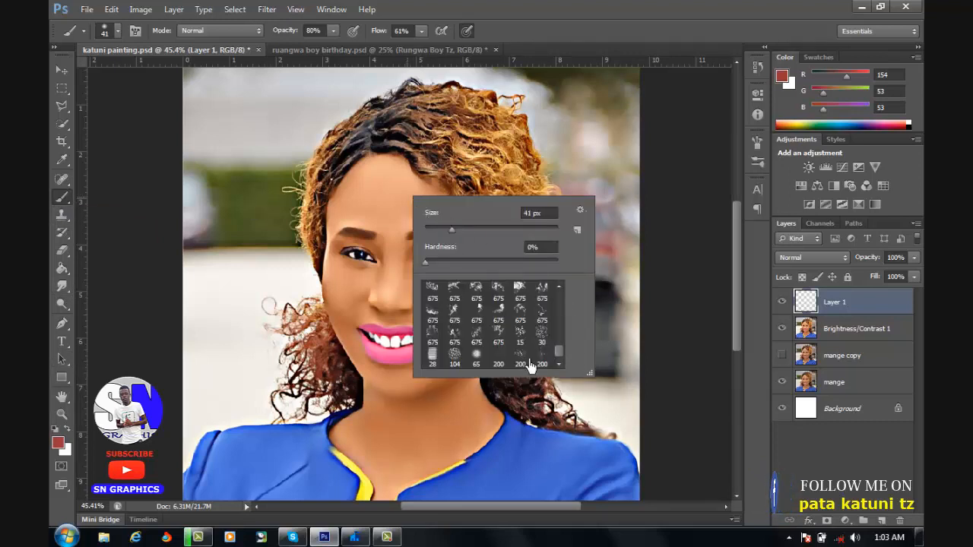
{"action": "left_click", "coordinate": [531, 367]}
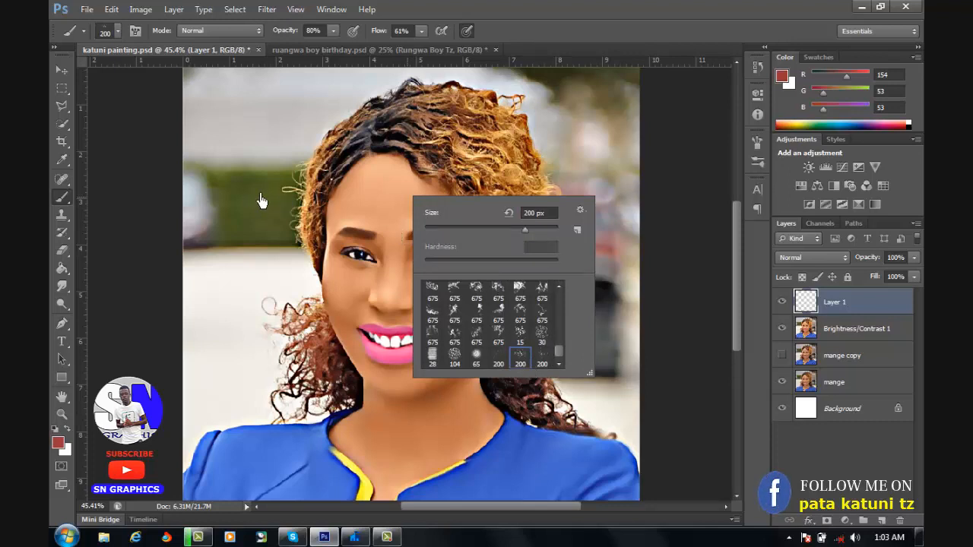
Try the 200 px hair-strand brush with red strokes over the background, hair and face, and erase them all.
{"action": "left_click", "coordinate": [262, 122]}
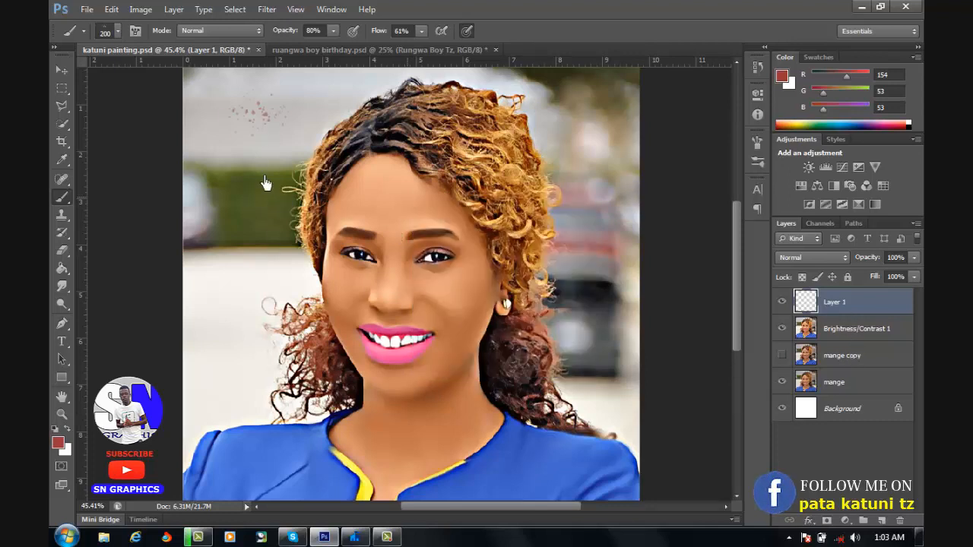
{"action": "mouse_move", "coordinate": [258, 98]}
{"action": "left_mouse_down"}
{"action": "mouse_move", "coordinate": [256, 282]}
{"action": "mouse_move", "coordinate": [244, 301]}
{"action": "left_mouse_up"}
{"action": "mouse_move", "coordinate": [323, 122]}
{"action": "left_mouse_down"}
{"action": "mouse_move", "coordinate": [358, 190]}
{"action": "mouse_move", "coordinate": [423, 211]}
{"action": "mouse_move", "coordinate": [424, 262]}
{"action": "mouse_move", "coordinate": [414, 251]}
{"action": "left_mouse_up"}
{"action": "mouse_move", "coordinate": [373, 331]}
{"action": "left_mouse_down"}
{"action": "mouse_move", "coordinate": [298, 339]}
{"action": "mouse_move", "coordinate": [251, 319]}
{"action": "mouse_move", "coordinate": [206, 350]}
{"action": "left_mouse_up"}
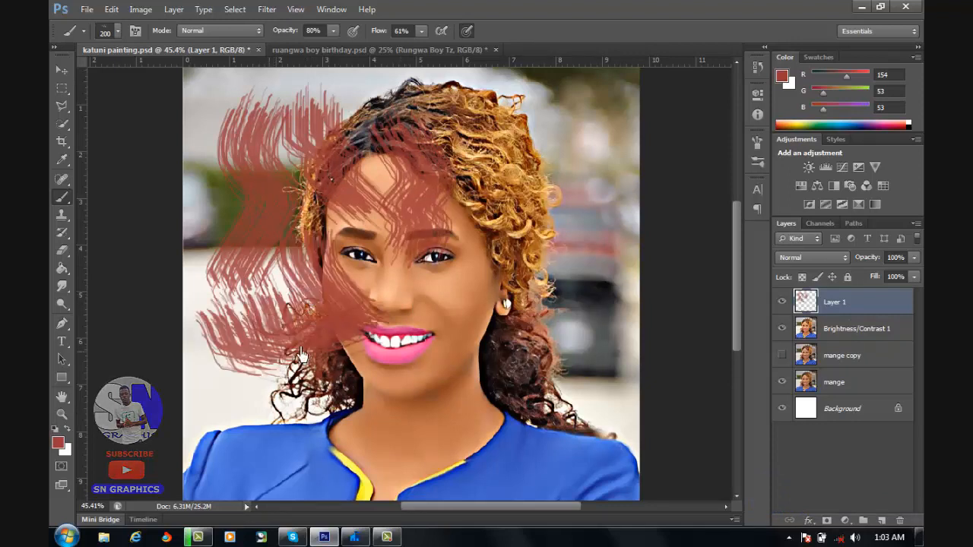
{"action": "left_click", "coordinate": [70, 257]}
{"action": "mouse_move", "coordinate": [247, 125]}
{"action": "left_mouse_down"}
{"action": "mouse_move", "coordinate": [324, 165]}
{"action": "mouse_move", "coordinate": [355, 125]}
{"action": "mouse_move", "coordinate": [405, 268]}
{"action": "mouse_move", "coordinate": [285, 274]}
{"action": "mouse_move", "coordinate": [426, 325]}
{"action": "mouse_move", "coordinate": [293, 353]}
{"action": "left_mouse_up"}
{"action": "right_click", "coordinate": [548, 165]}
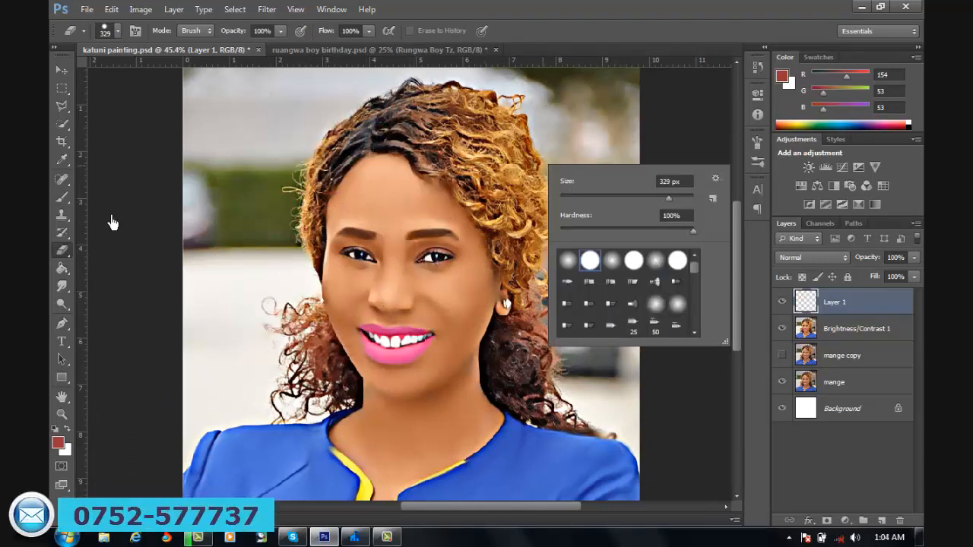
Test the last 200 px hair-strand brush tip with curved strokes over the face and hair, and erase them.
{"action": "left_click", "coordinate": [63, 198]}
{"action": "right_click", "coordinate": [438, 202]}
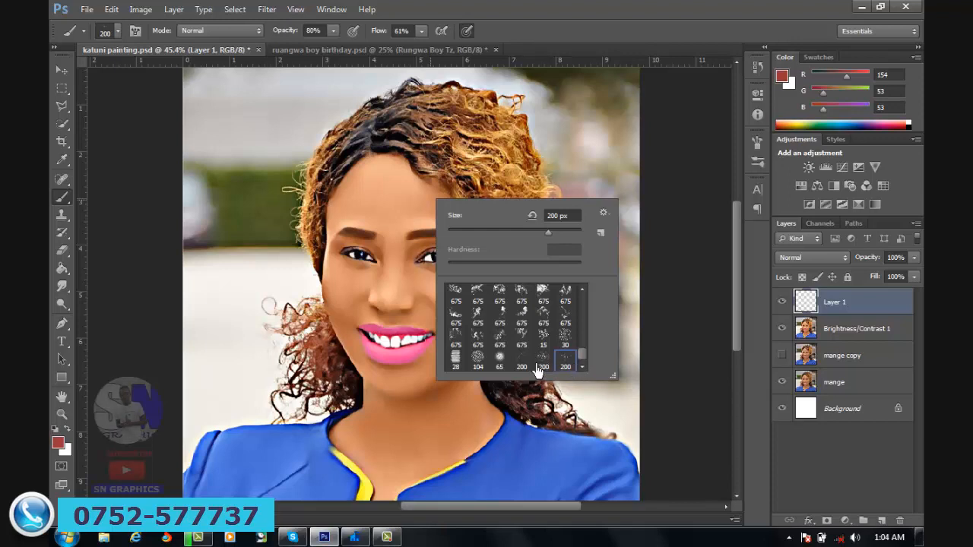
{"action": "mouse_move", "coordinate": [309, 129]}
{"action": "left_mouse_down"}
{"action": "mouse_move", "coordinate": [317, 295]}
{"action": "mouse_move", "coordinate": [264, 290]}
{"action": "left_mouse_up"}
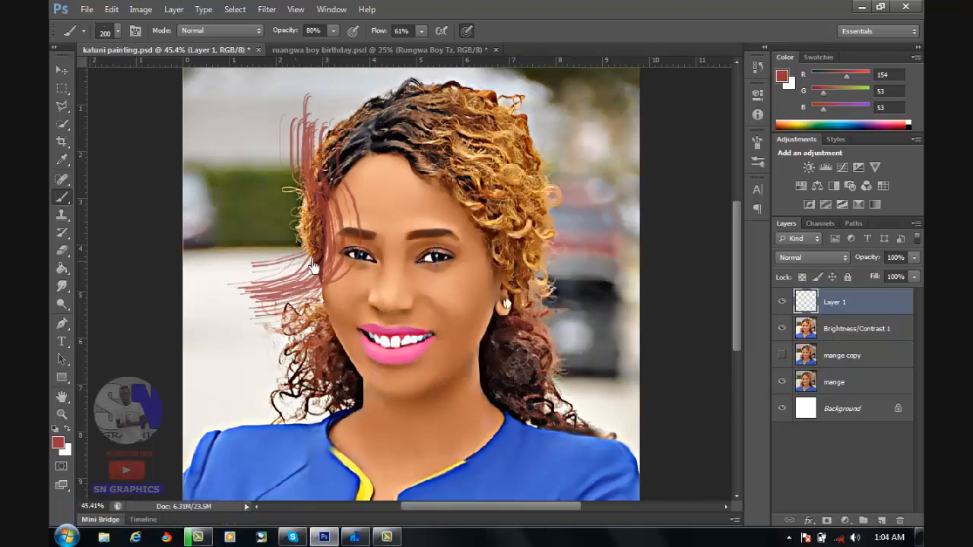
{"action": "mouse_move", "coordinate": [377, 149]}
{"action": "left_mouse_down"}
{"action": "mouse_move", "coordinate": [362, 303]}
{"action": "mouse_move", "coordinate": [342, 309]}
{"action": "left_mouse_up"}
{"action": "mouse_move", "coordinate": [466, 196]}
{"action": "left_mouse_down"}
{"action": "mouse_move", "coordinate": [476, 217]}
{"action": "mouse_move", "coordinate": [404, 318]}
{"action": "left_mouse_up"}
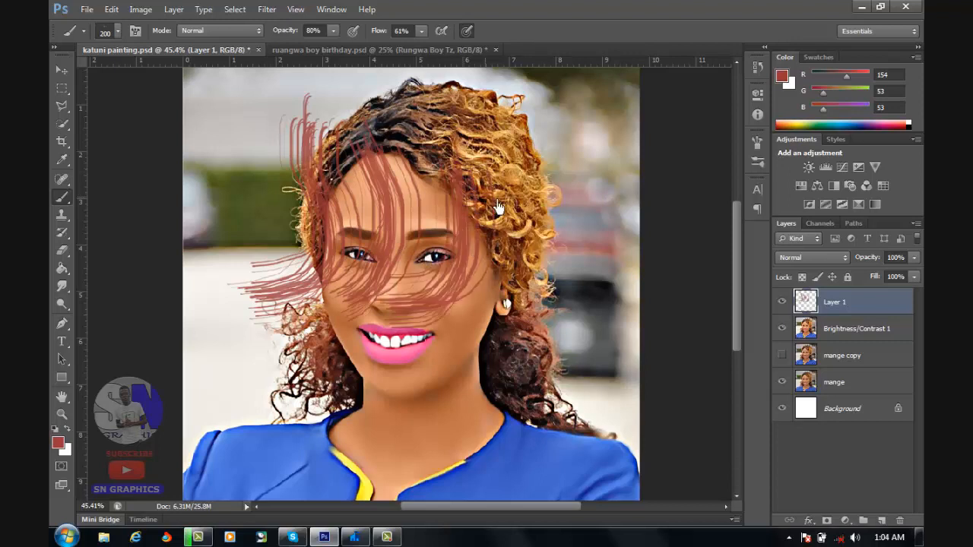
{"action": "left_click_drag", "start_coordinate": [499, 209], "coordinate": [469, 342]}
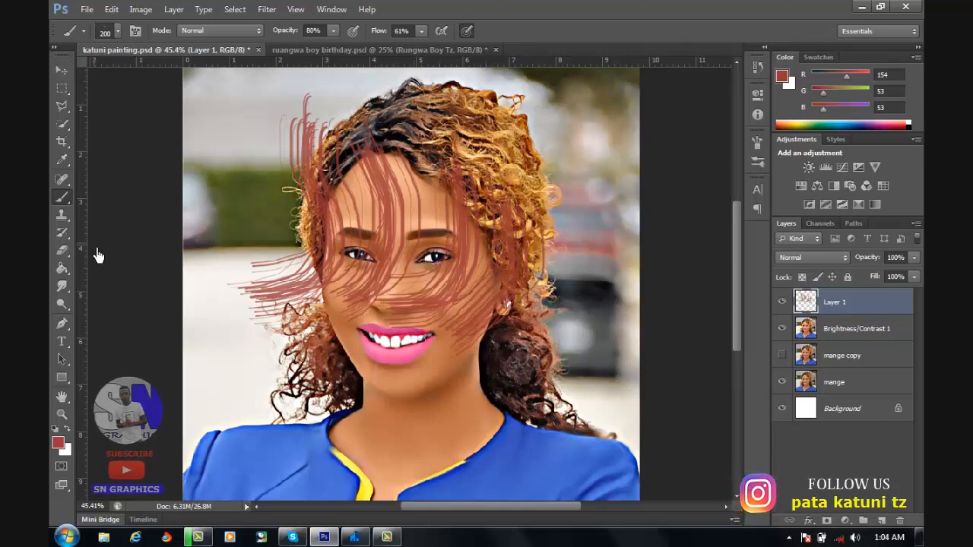
{"action": "left_click", "coordinate": [64, 250]}
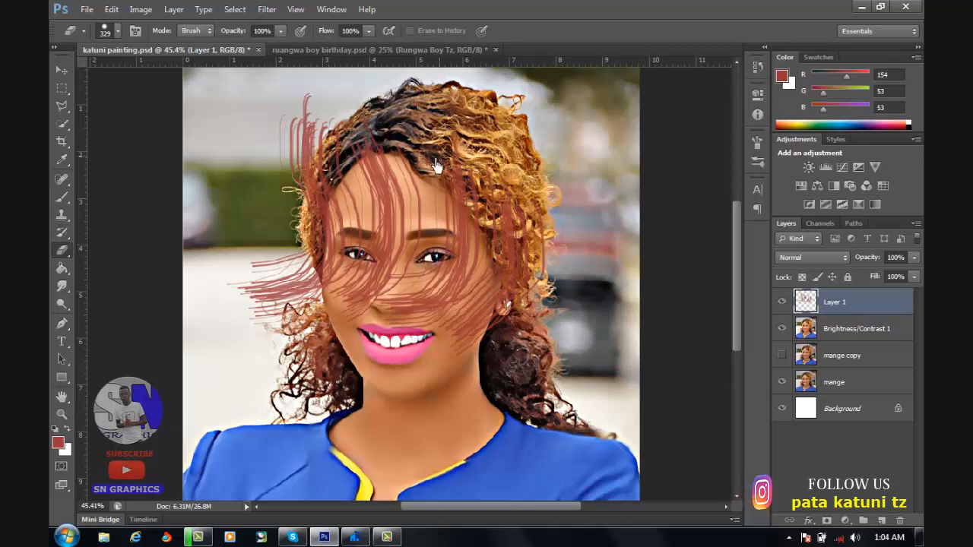
{"action": "mouse_move", "coordinate": [437, 166]}
{"action": "left_mouse_down"}
{"action": "mouse_move", "coordinate": [380, 217]}
{"action": "mouse_move", "coordinate": [502, 243]}
{"action": "left_mouse_up"}
{"action": "mouse_move", "coordinate": [258, 286]}
{"action": "left_mouse_down"}
{"action": "mouse_move", "coordinate": [423, 314]}
{"action": "mouse_move", "coordinate": [326, 384]}
{"action": "mouse_move", "coordinate": [211, 273]}
{"action": "mouse_move", "coordinate": [135, 314]}
{"action": "left_mouse_up"}
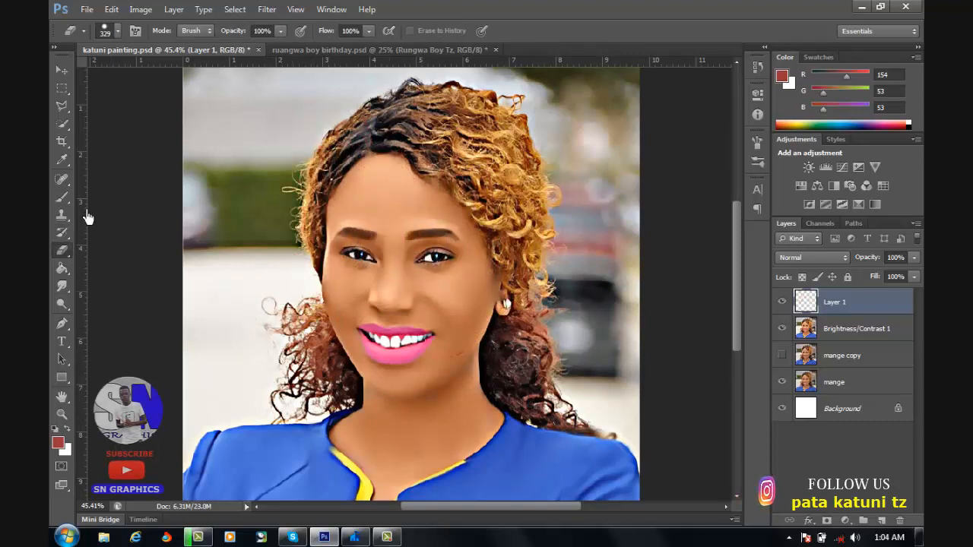
Test the first, fine-stranded 200 px brush tip across the face and beside the hair, and erase those strokes.
{"action": "left_click", "coordinate": [62, 197]}
{"action": "right_click", "coordinate": [307, 213]}
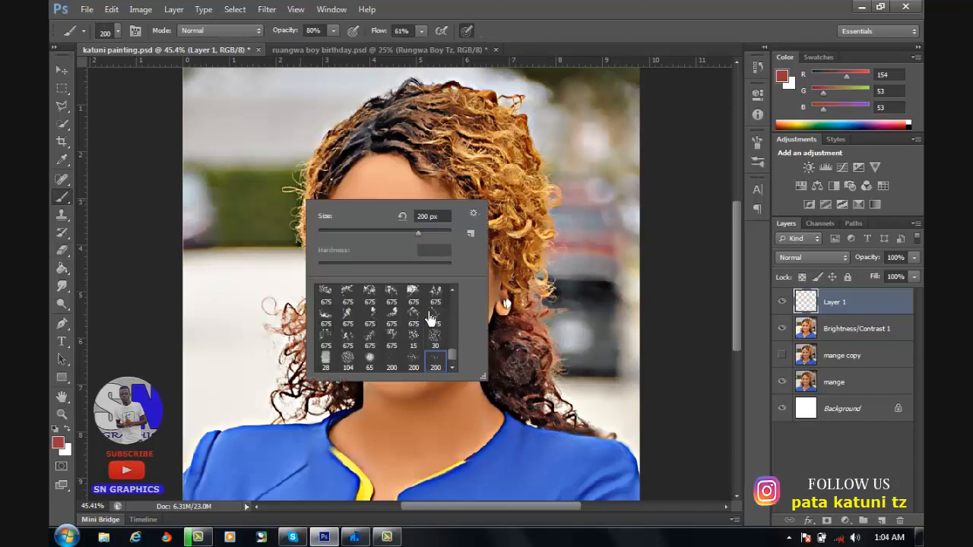
{"action": "double_click", "coordinate": [403, 365]}
{"action": "left_click_drag", "start_coordinate": [339, 225], "coordinate": [503, 250]}
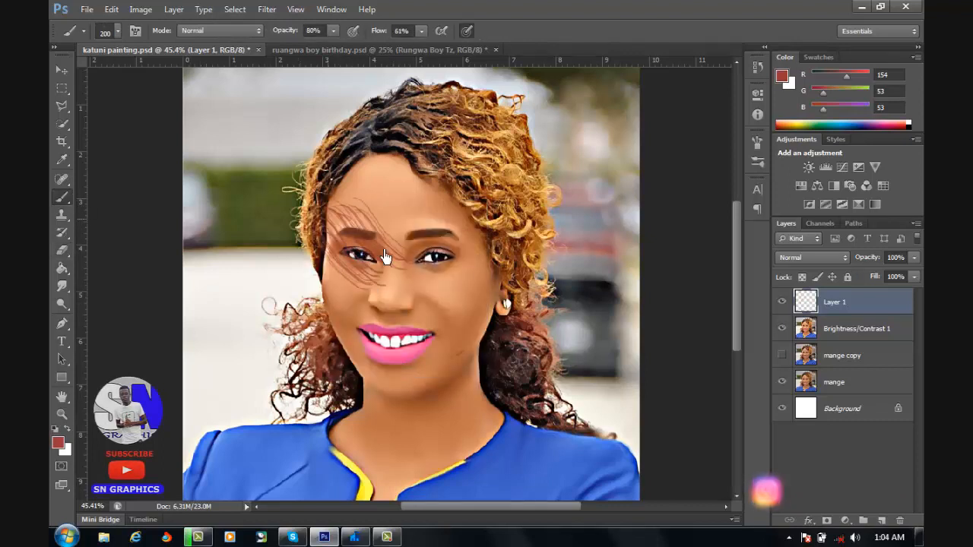
{"action": "left_click_drag", "start_coordinate": [302, 283], "coordinate": [465, 307]}
{"action": "left_click_drag", "start_coordinate": [268, 229], "coordinate": [362, 348]}
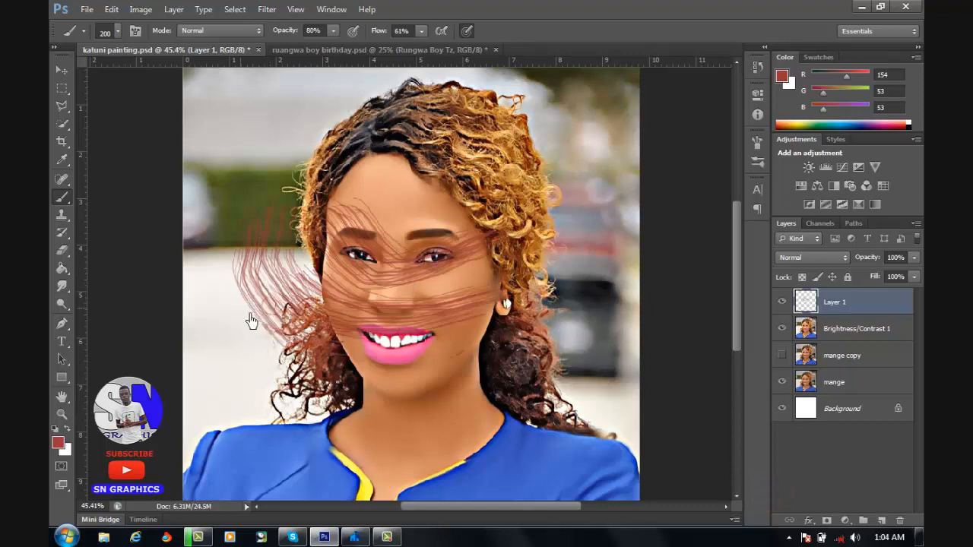
{"action": "mouse_move", "coordinate": [248, 314]}
{"action": "left_mouse_down"}
{"action": "mouse_move", "coordinate": [374, 371]}
{"action": "mouse_move", "coordinate": [222, 320]}
{"action": "left_mouse_up"}
{"action": "left_click", "coordinate": [67, 255]}
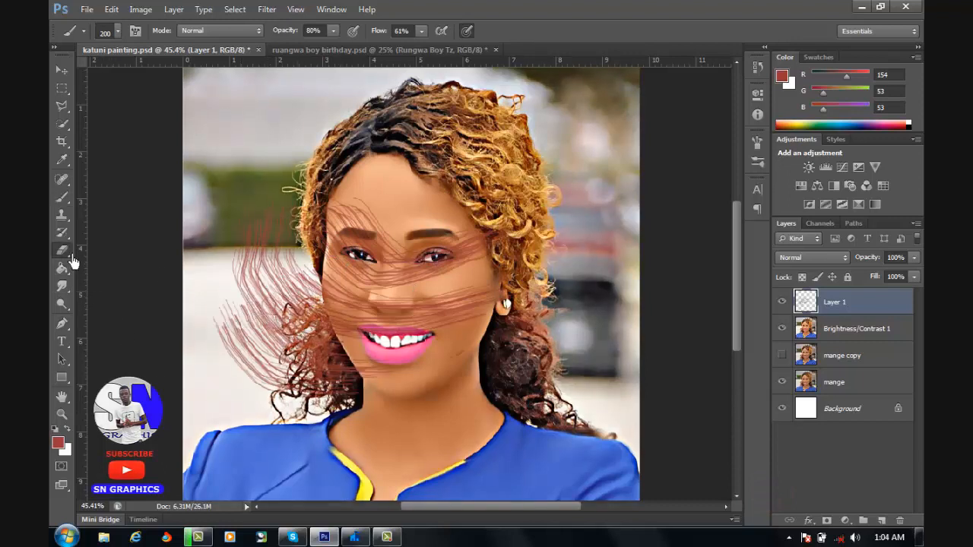
{"action": "mouse_move", "coordinate": [477, 319]}
{"action": "left_mouse_down"}
{"action": "mouse_move", "coordinate": [464, 255]}
{"action": "mouse_move", "coordinate": [298, 342]}
{"action": "mouse_move", "coordinate": [342, 221]}
{"action": "left_mouse_up"}
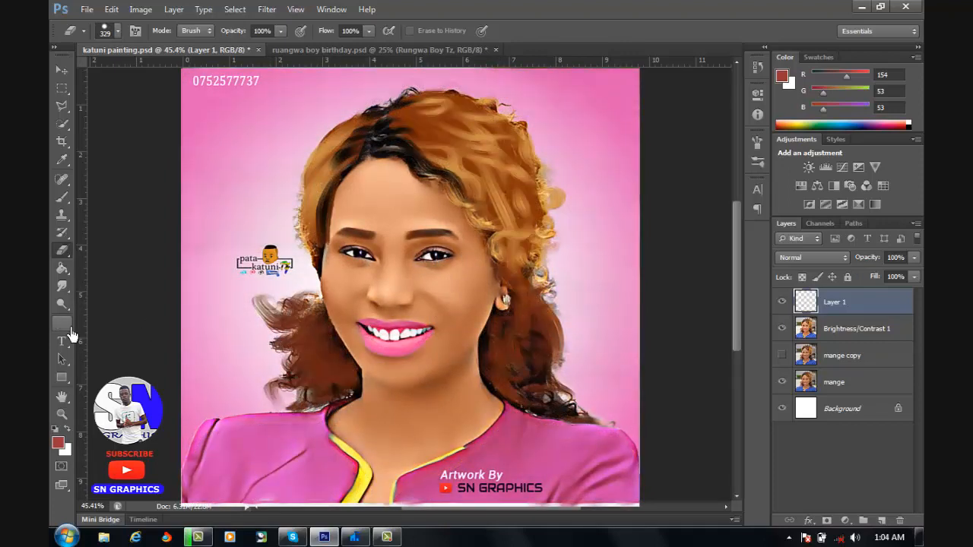
Return to the Brush tool and choose the middle 200 px hair-strand tip.
{"action": "left_click", "coordinate": [63, 197]}
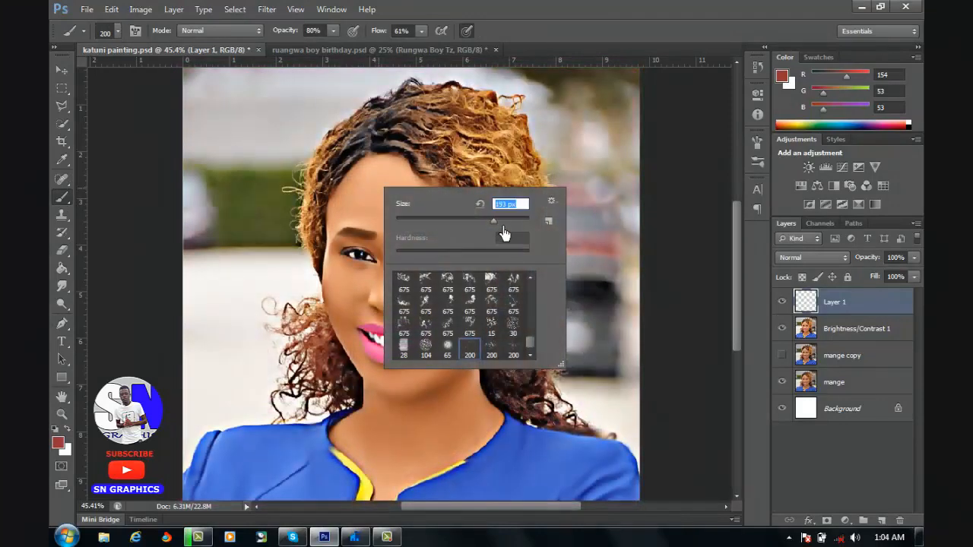
{"action": "left_click_drag", "start_coordinate": [503, 234], "coordinate": [470, 229]}
{"action": "left_click", "coordinate": [500, 354]}
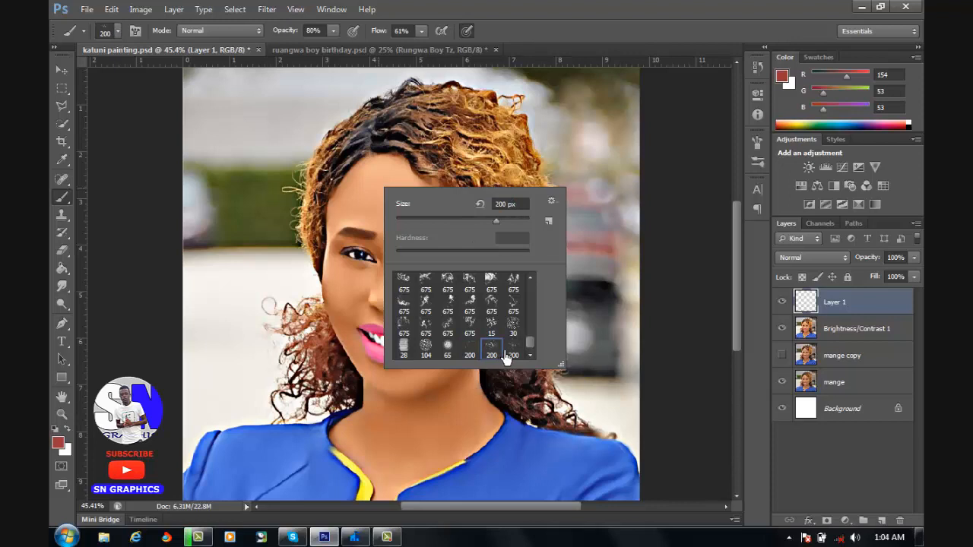
{"action": "double_click", "coordinate": [501, 355]}
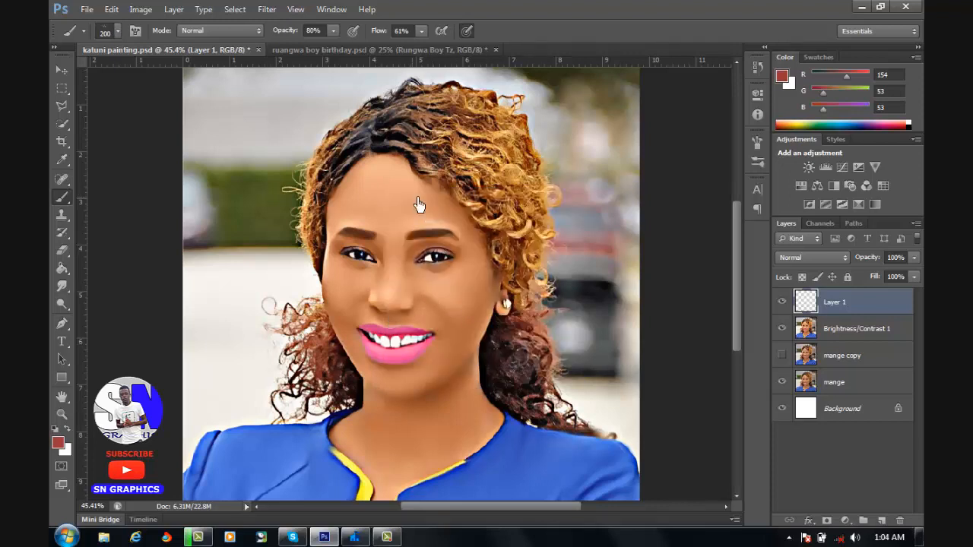
Set the hair brush tip's angle to 9°, its roundness to 72% and its size to 170 px.
{"action": "left_click", "coordinate": [763, 165]}
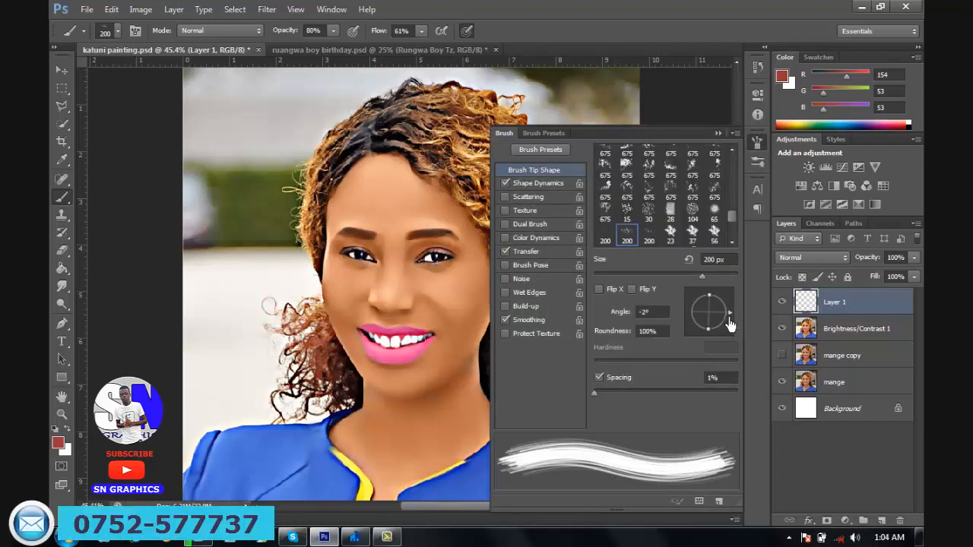
{"action": "left_click_drag", "start_coordinate": [724, 323], "coordinate": [722, 336]}
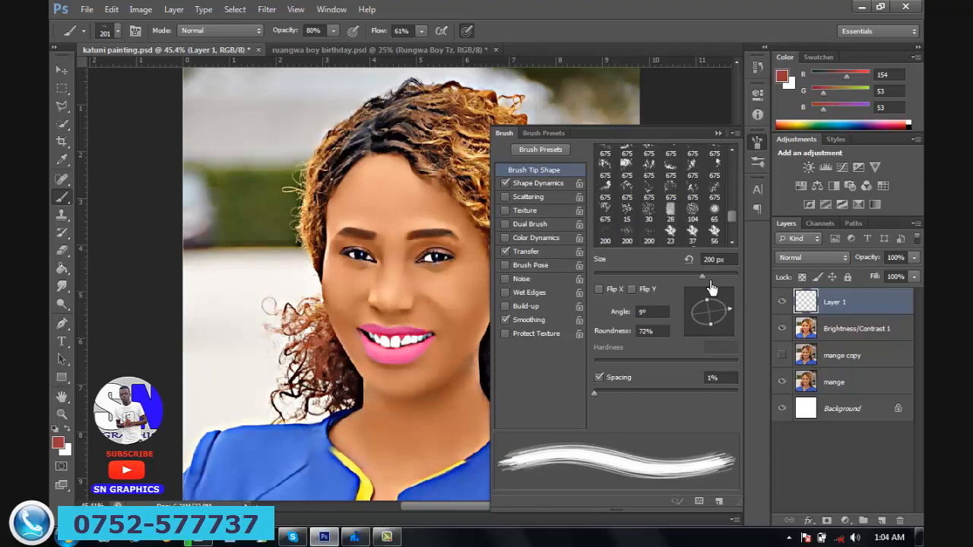
{"action": "left_click_drag", "start_coordinate": [708, 286], "coordinate": [700, 286]}
{"action": "left_click", "coordinate": [718, 133]}
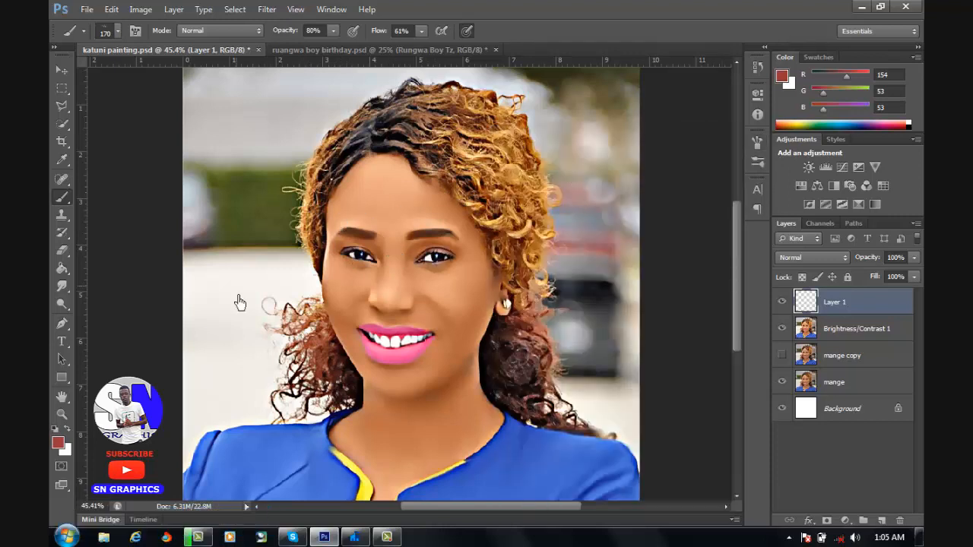
Draw a curved open path with the Pen tool along the hairline above the forehead, down toward the ear.
{"action": "key", "text": "p"}
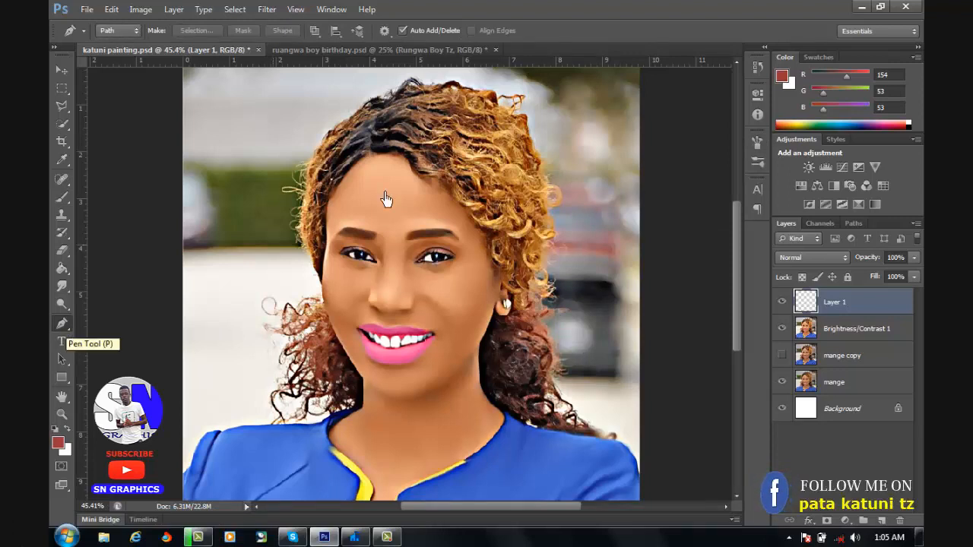
{"action": "left_click", "coordinate": [382, 151]}
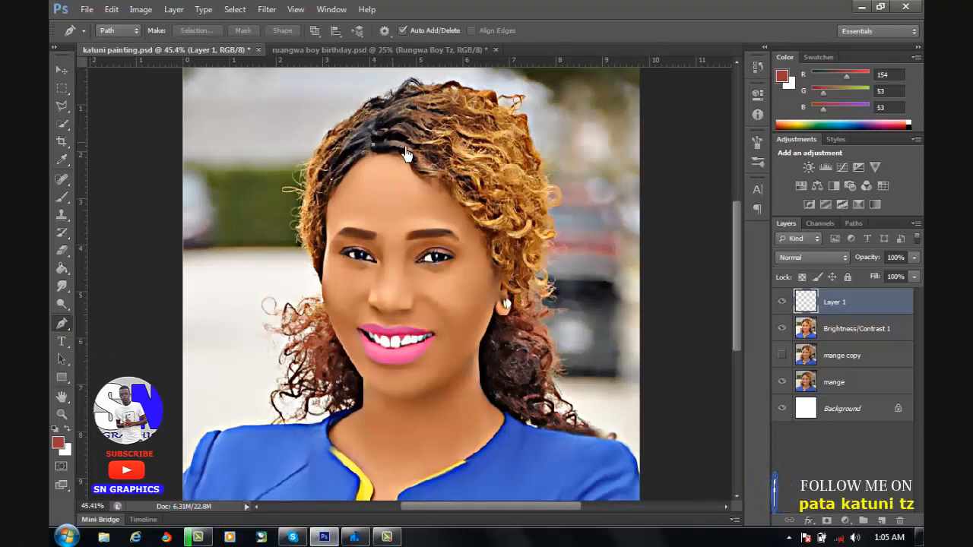
{"action": "left_click_drag", "start_coordinate": [419, 152], "coordinate": [474, 210]}
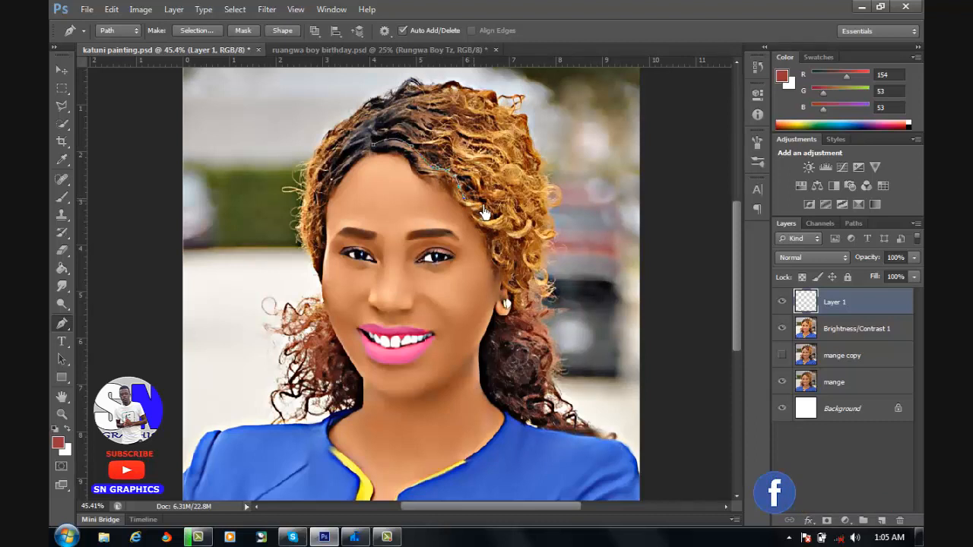
{"action": "left_click_drag", "start_coordinate": [503, 226], "coordinate": [514, 233]}
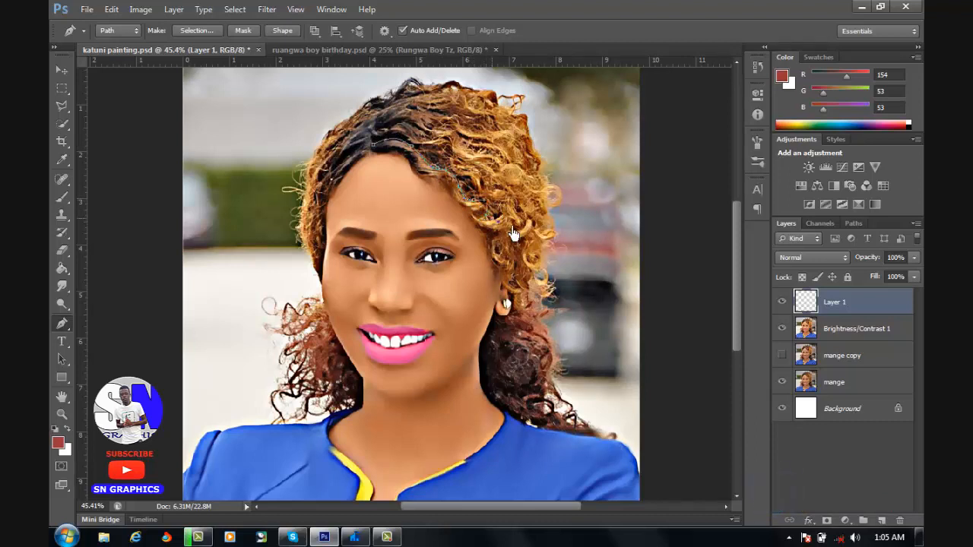
Try stroking the hairline path with the brush in near-black sampled from the hair (R 3, G 3, B 5), and undo the stroke.
{"action": "right_click", "coordinate": [470, 143]}
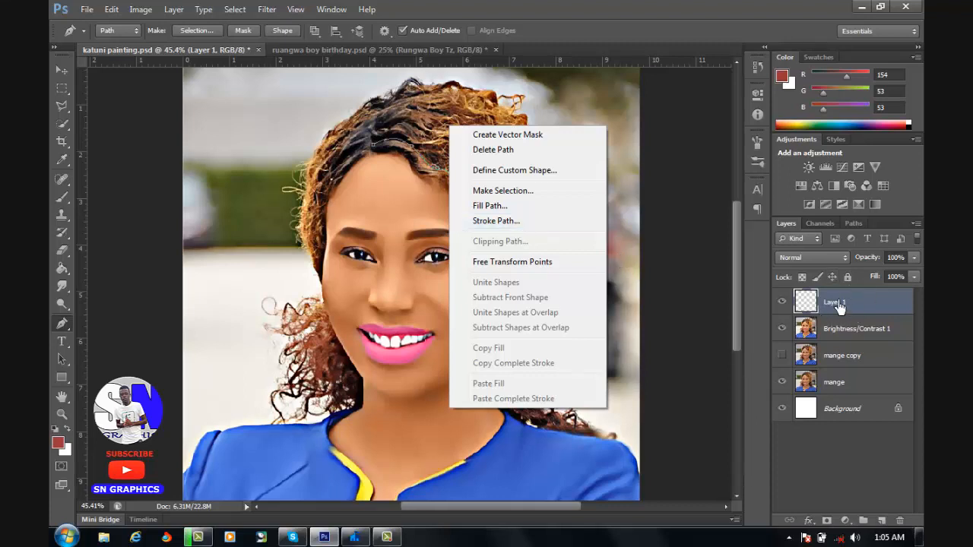
{"action": "left_click", "coordinate": [538, 221]}
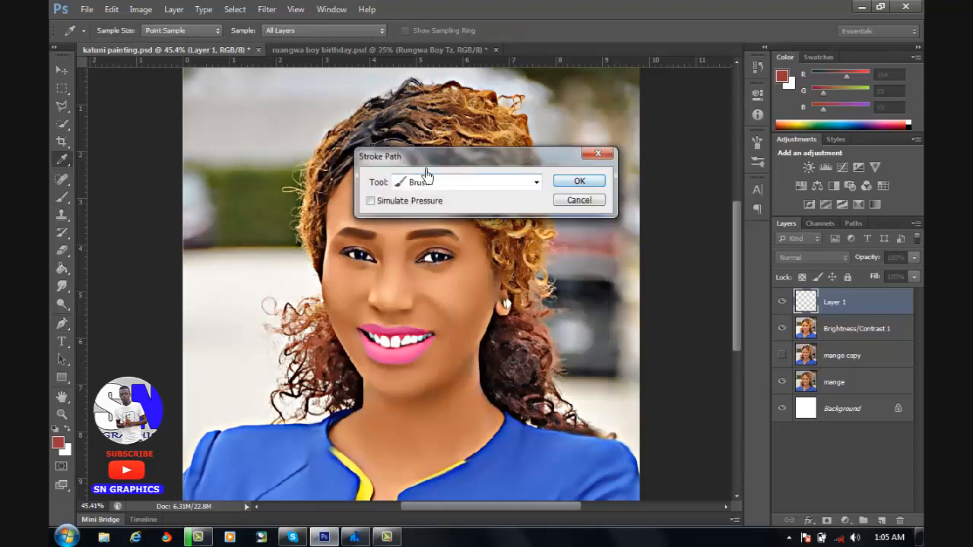
{"action": "left_click", "coordinate": [388, 141]}
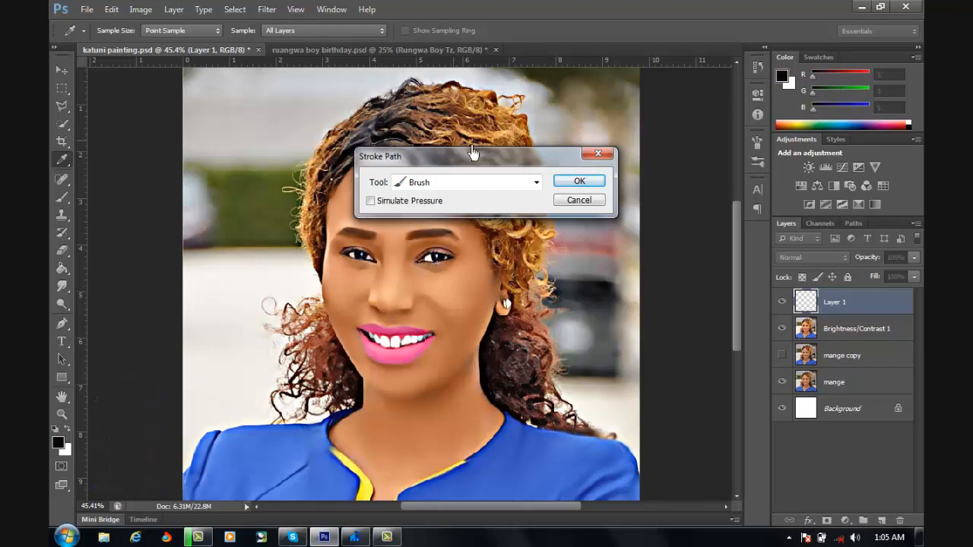
{"action": "left_click", "coordinate": [581, 185]}
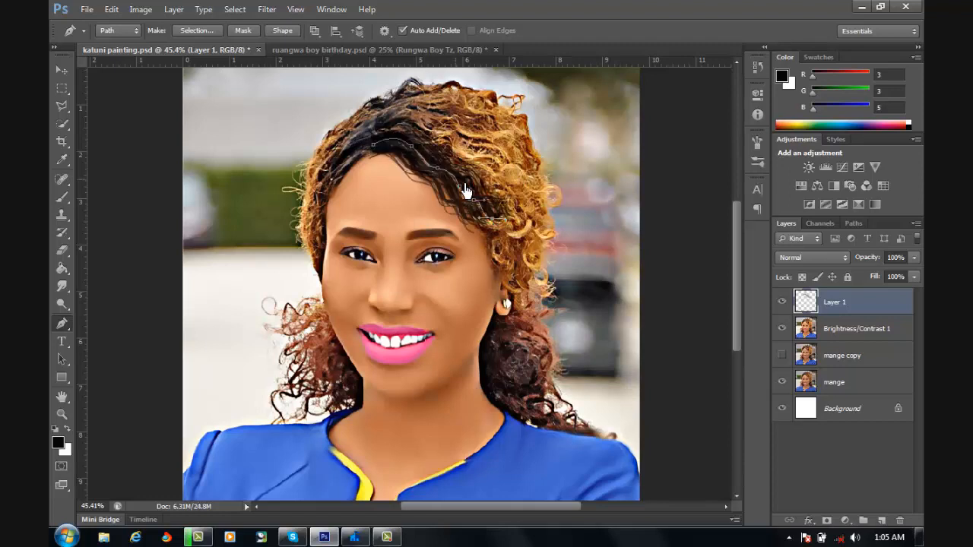
{"action": "key", "text": "ctrl+z"}
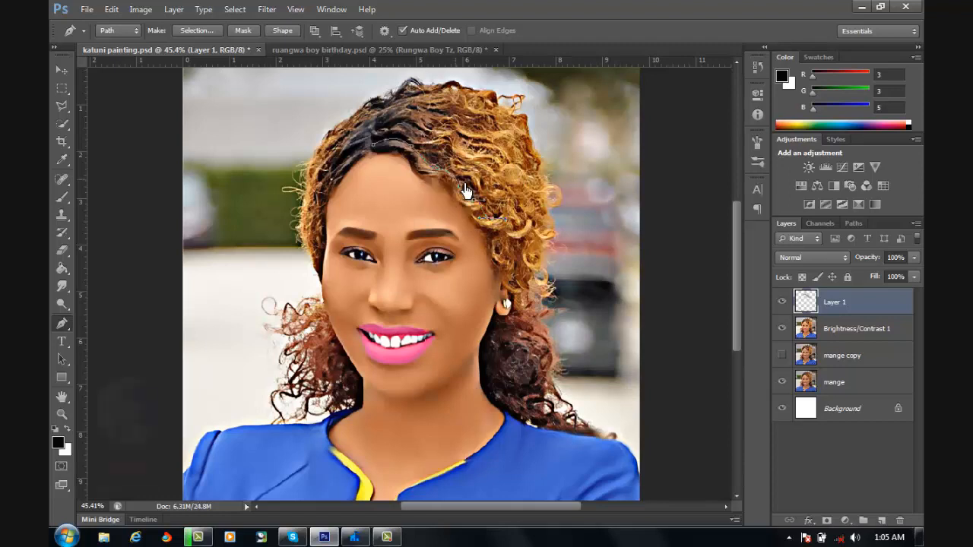
Set the hair brush to a size of 54 px with 100% opacity and 100% flow.
{"action": "right_click", "coordinate": [460, 122]}
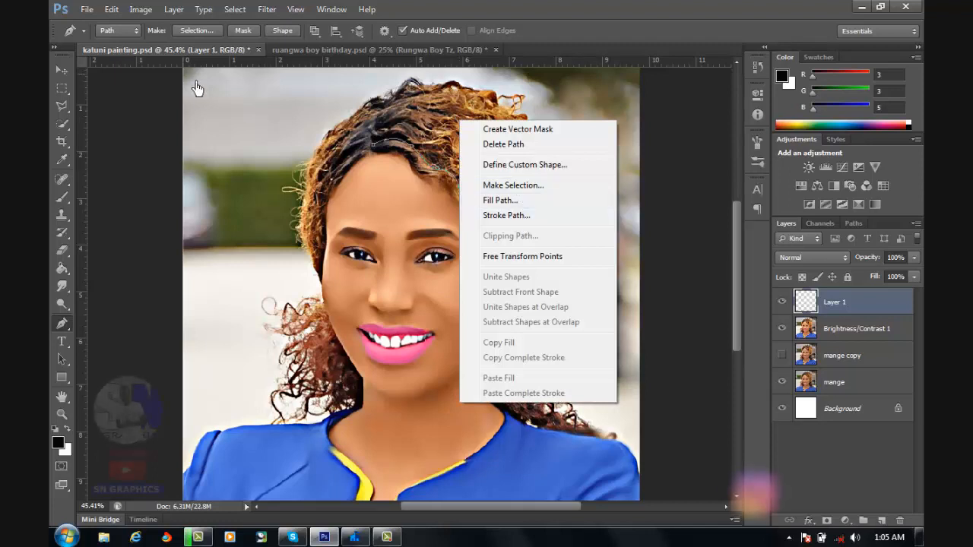
{"action": "left_click", "coordinate": [72, 201]}
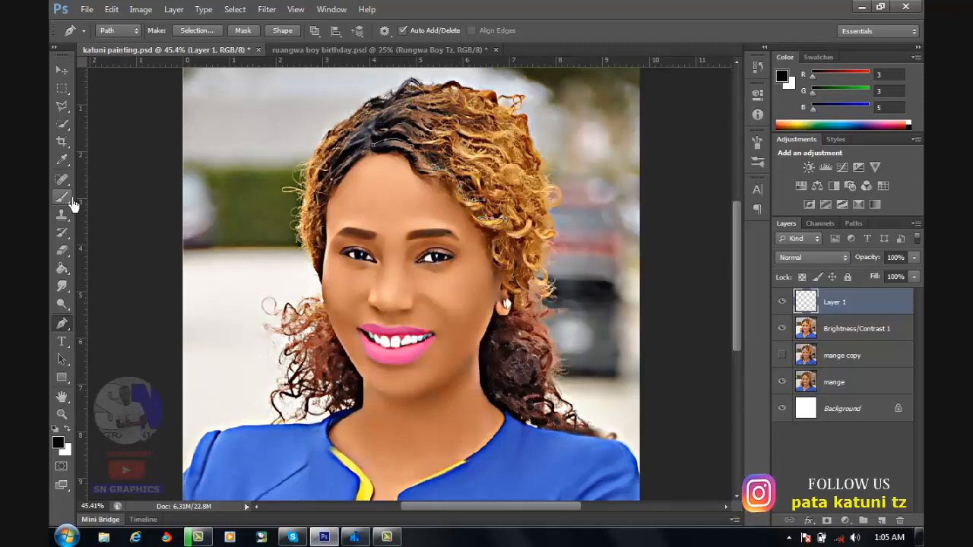
{"action": "left_click", "coordinate": [63, 198]}
{"action": "right_click", "coordinate": [389, 158]}
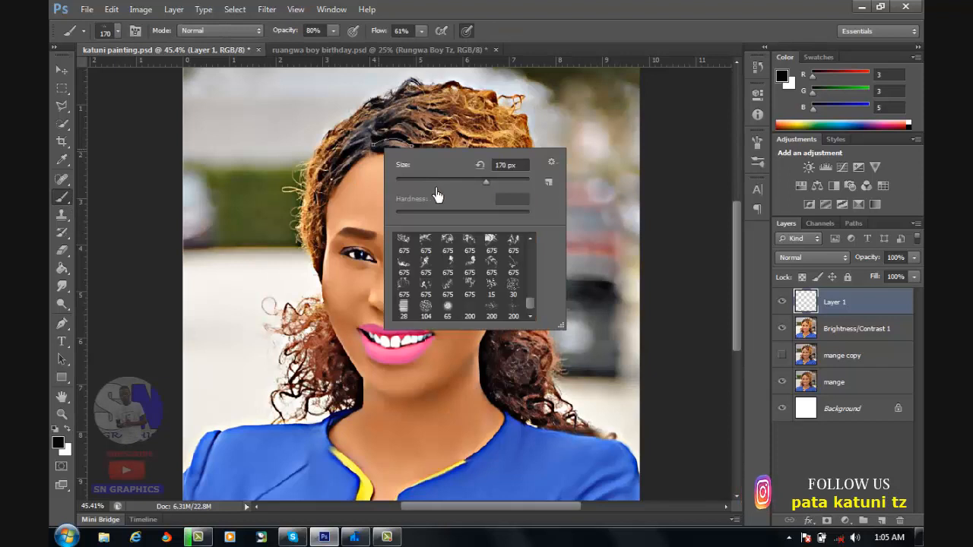
{"action": "left_click_drag", "start_coordinate": [456, 192], "coordinate": [441, 186]}
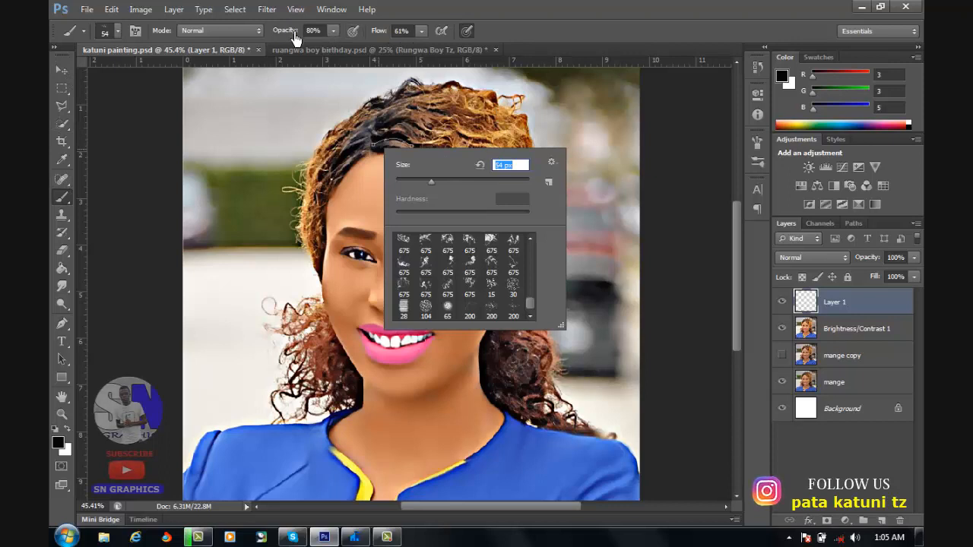
{"action": "left_click_drag", "start_coordinate": [295, 34], "coordinate": [491, 43]}
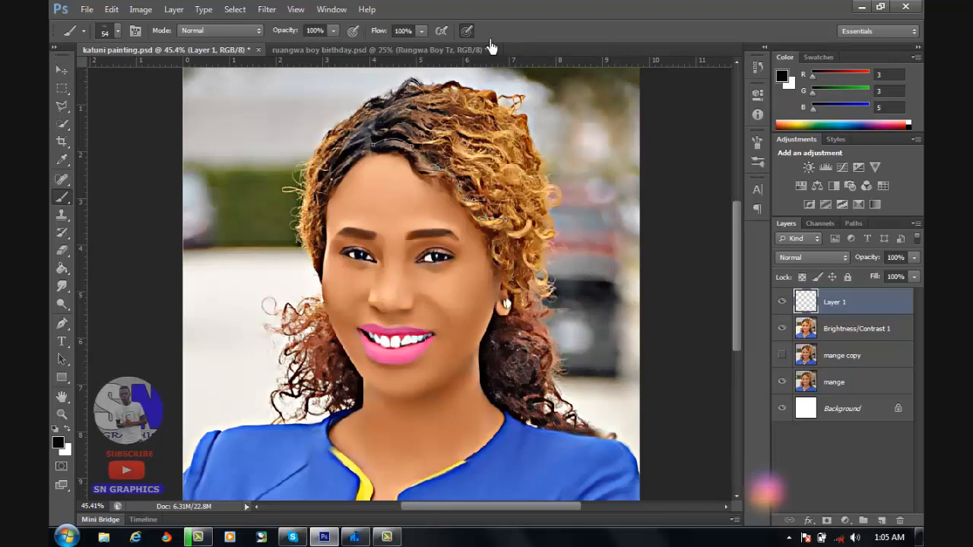
Stroke the hairline path with the brush in near-black using Simulate Pressure, and delete the path.
{"action": "left_click", "coordinate": [62, 323]}
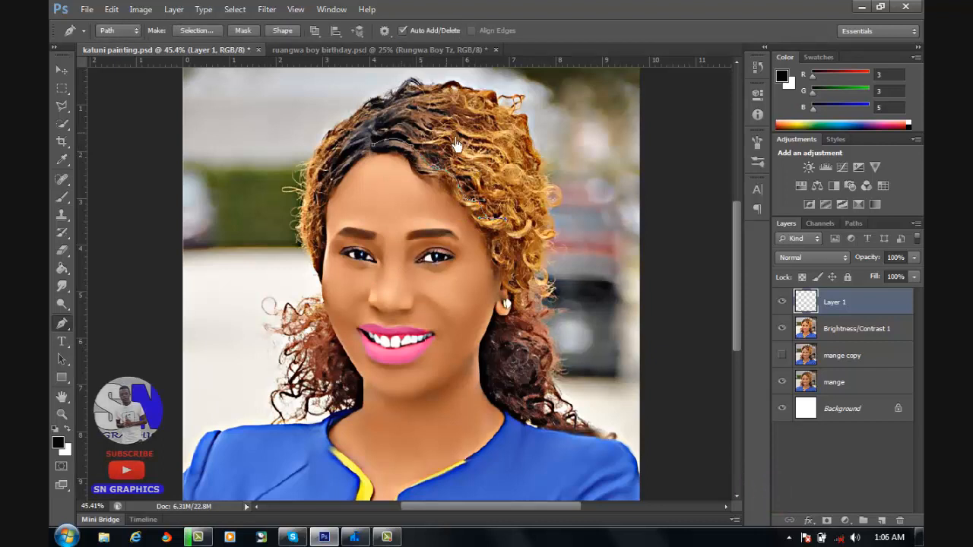
{"action": "right_click", "coordinate": [510, 252]}
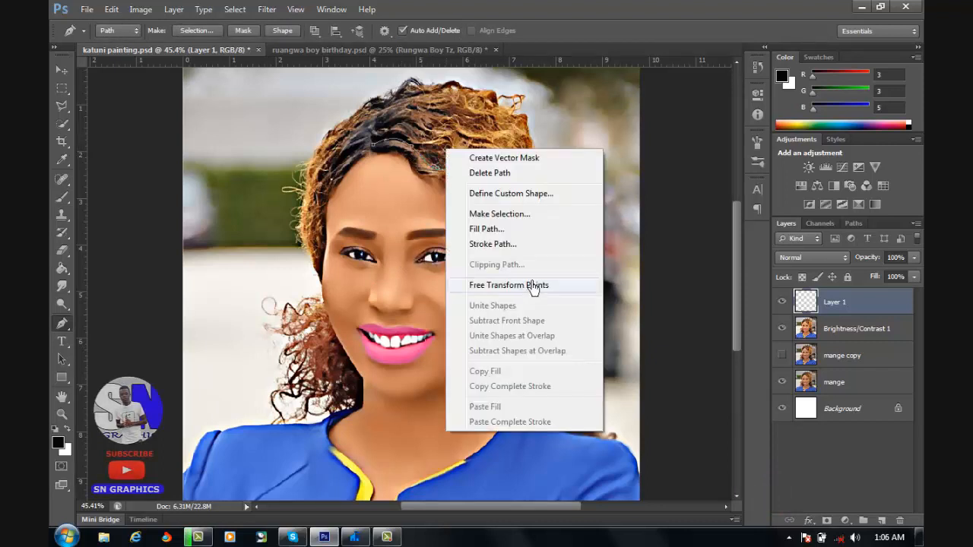
{"action": "left_click", "coordinate": [520, 246]}
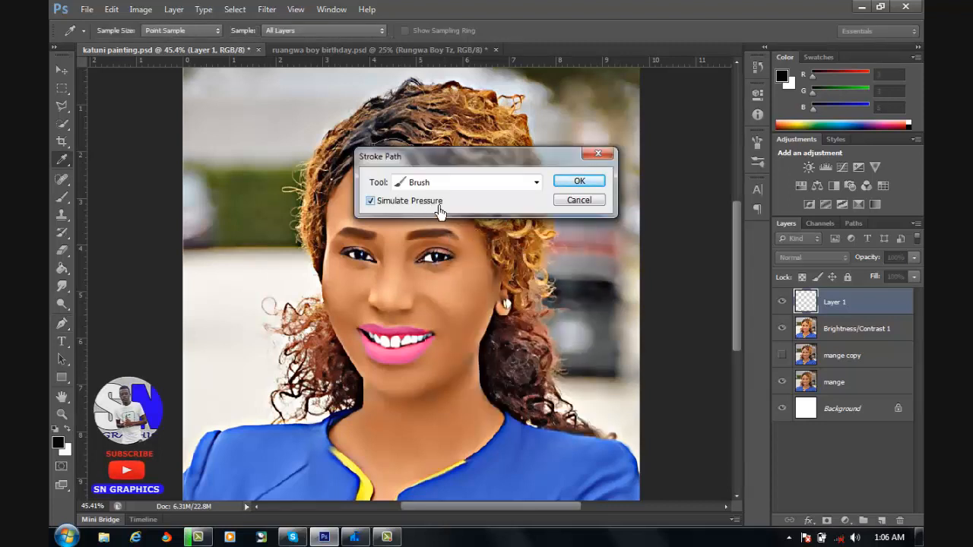
{"action": "left_click", "coordinate": [584, 185]}
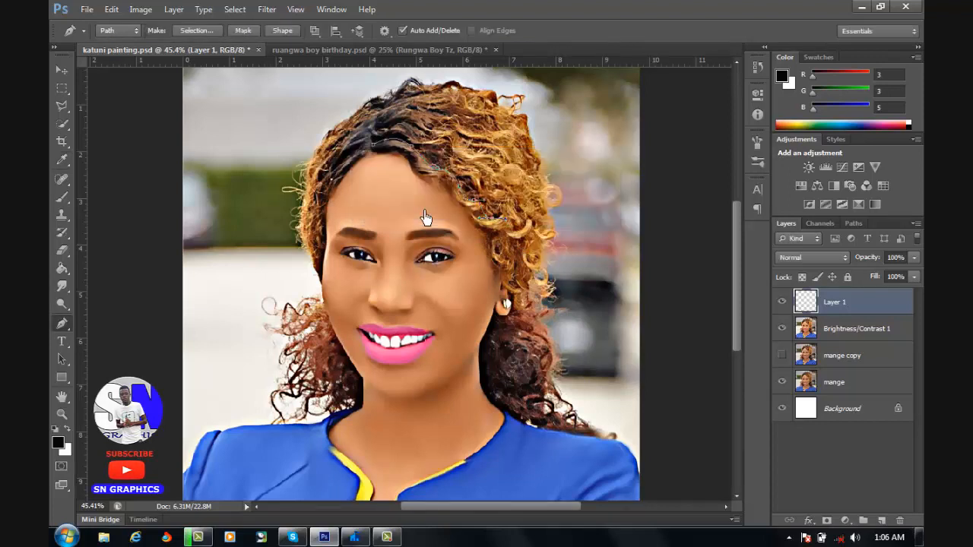
{"action": "right_click", "coordinate": [466, 140]}
{"action": "left_click", "coordinate": [507, 171]}
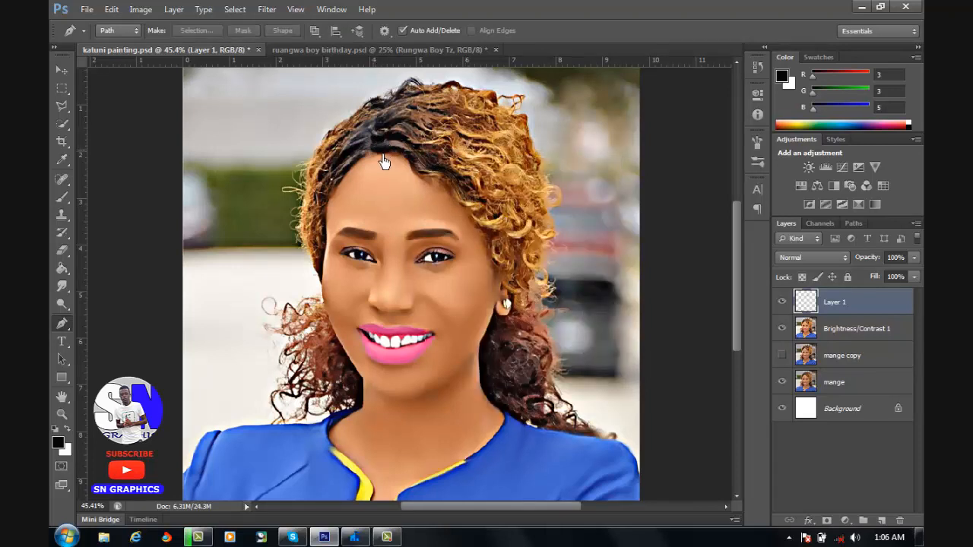
Paint dark strands around the parting and hairline by stroking new pen paths in near-black with Simulate Pressure, and delete the paths.
{"action": "left_click", "coordinate": [438, 175]}
{"action": "left_click_drag", "start_coordinate": [448, 183], "coordinate": [474, 184]}
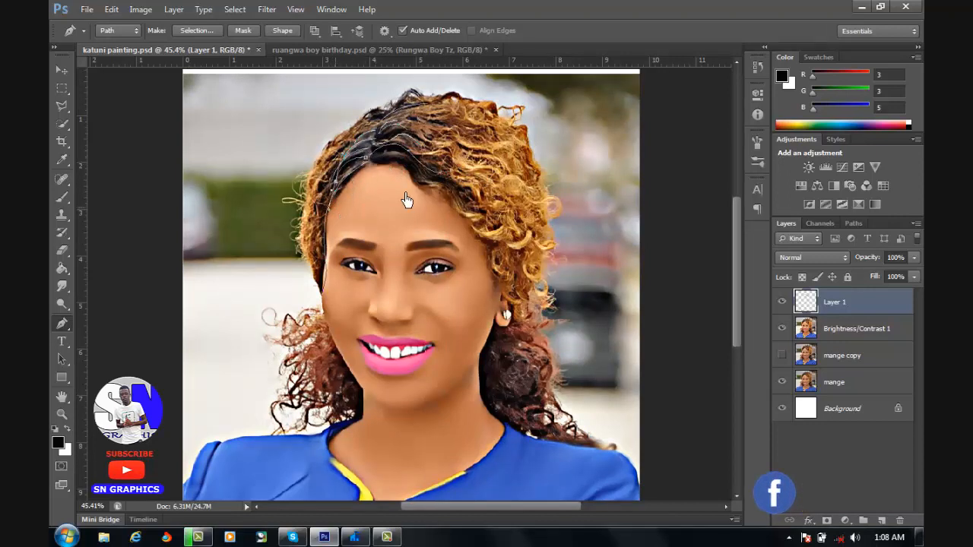
{"action": "right_click", "coordinate": [472, 150]}
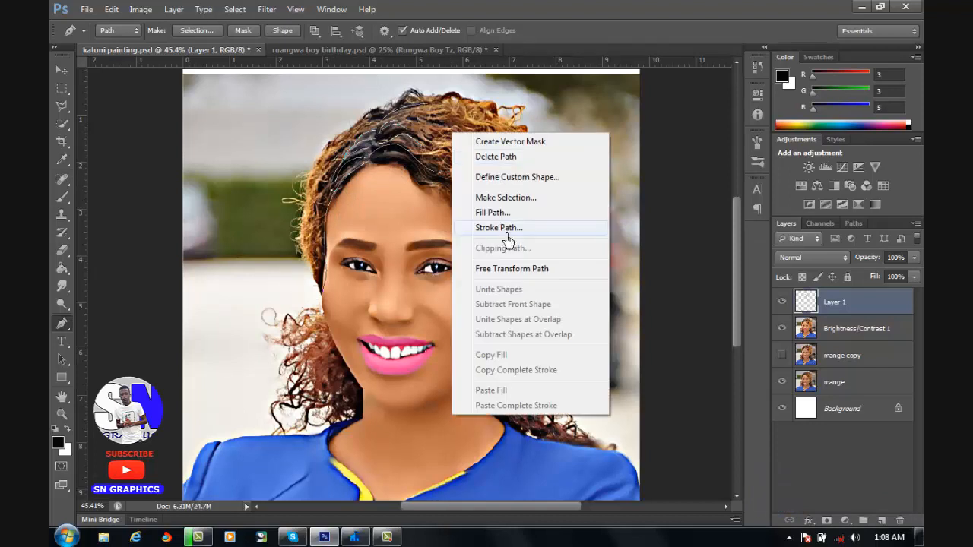
{"action": "left_click", "coordinate": [511, 227]}
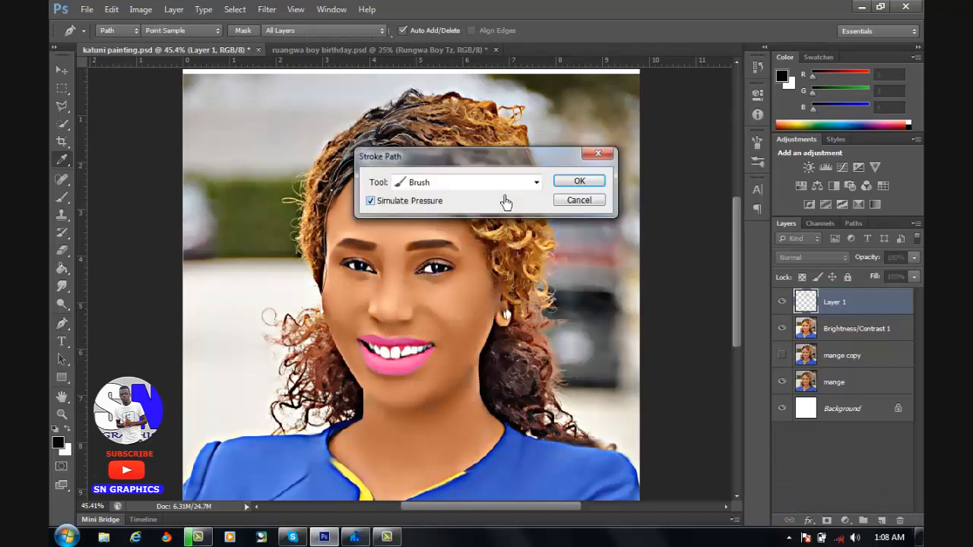
{"action": "left_click", "coordinate": [572, 184]}
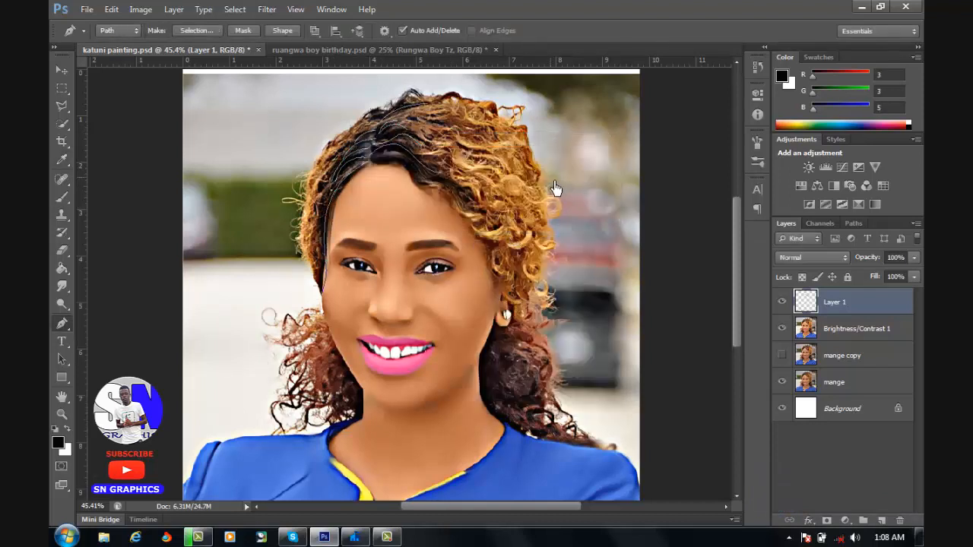
{"action": "right_click", "coordinate": [416, 157]}
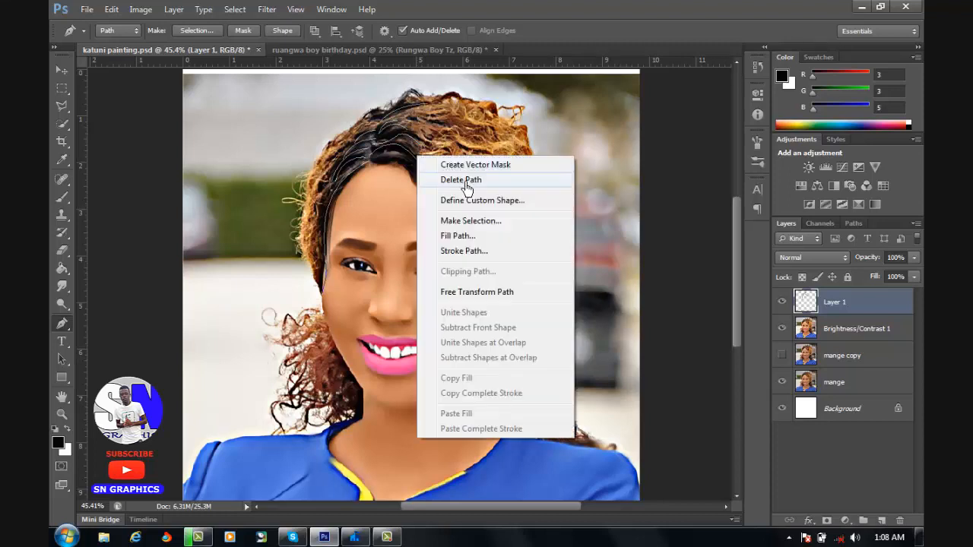
{"action": "left_click", "coordinate": [463, 187]}
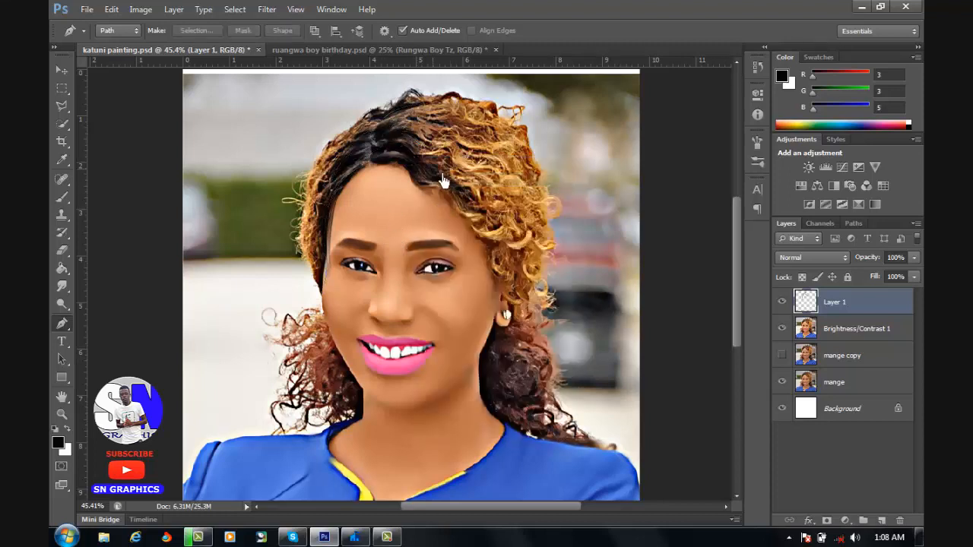
Hide the mange layer and add a new empty layer directly above Brightness/Contrast 1.
{"action": "scroll", "coordinate": [445, 180], "scroll_direction": "up", "scroll_amount": 1}
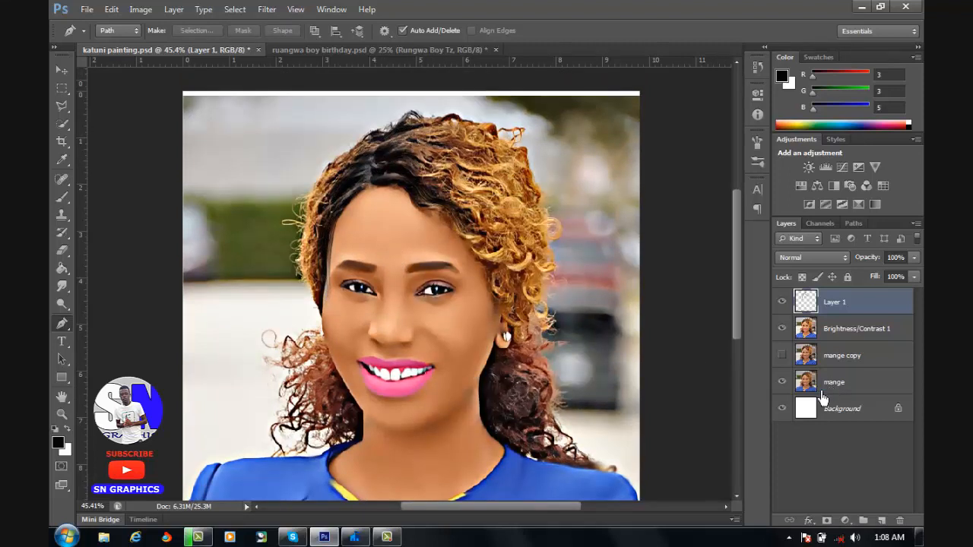
{"action": "left_click", "coordinate": [783, 382]}
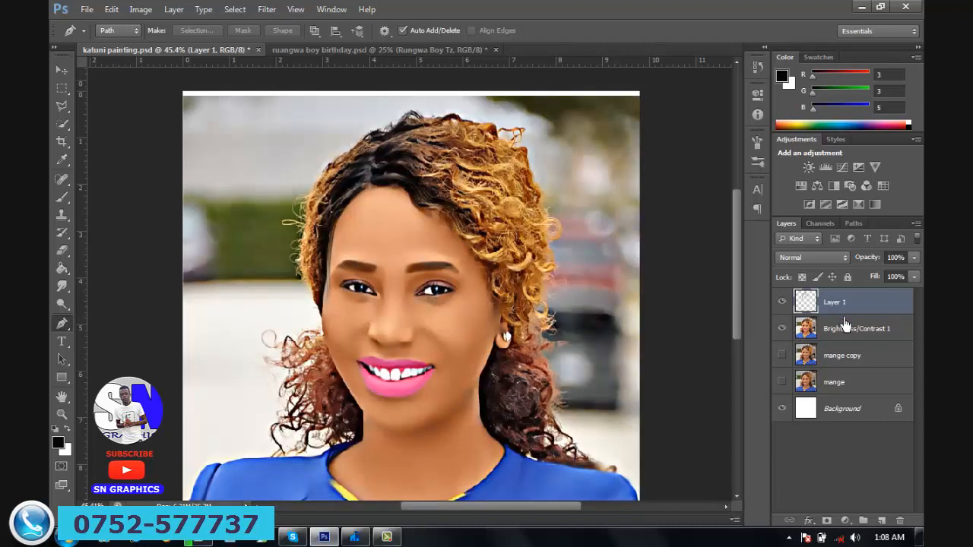
{"action": "left_click", "coordinate": [886, 340]}
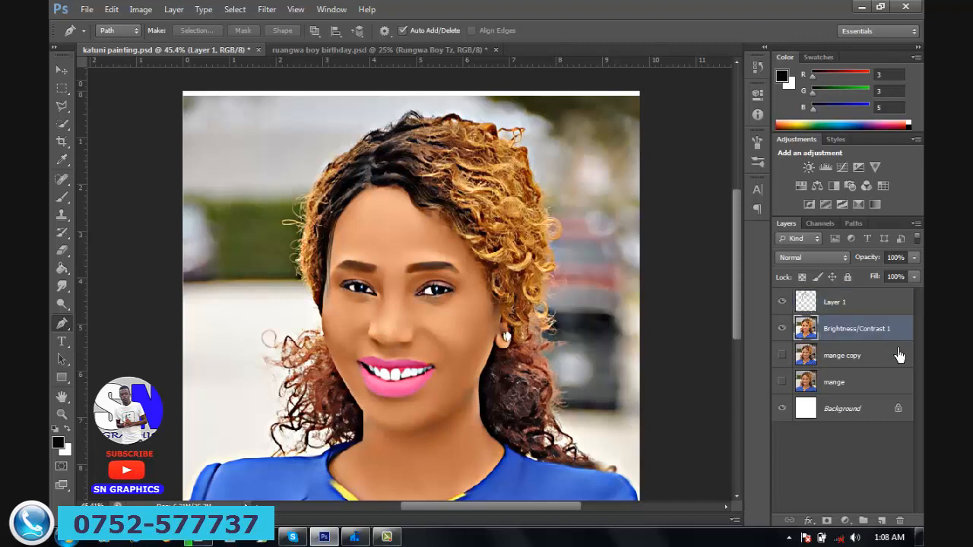
{"action": "left_click", "coordinate": [881, 520]}
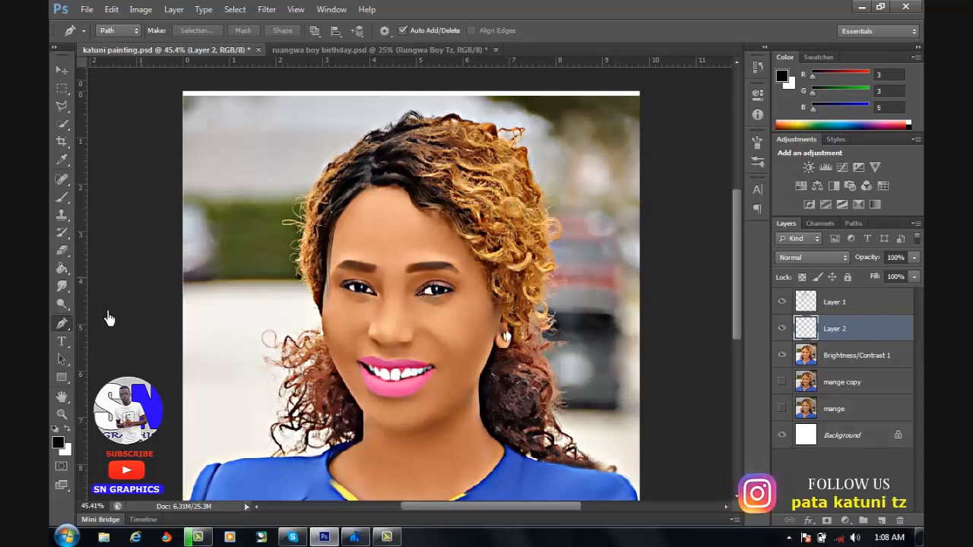
Draw pen paths along the golden curls and stroke them with Simulate Pressure in sampled golden brown (R 211, G 151, B 78).
{"action": "left_click", "coordinate": [402, 171]}
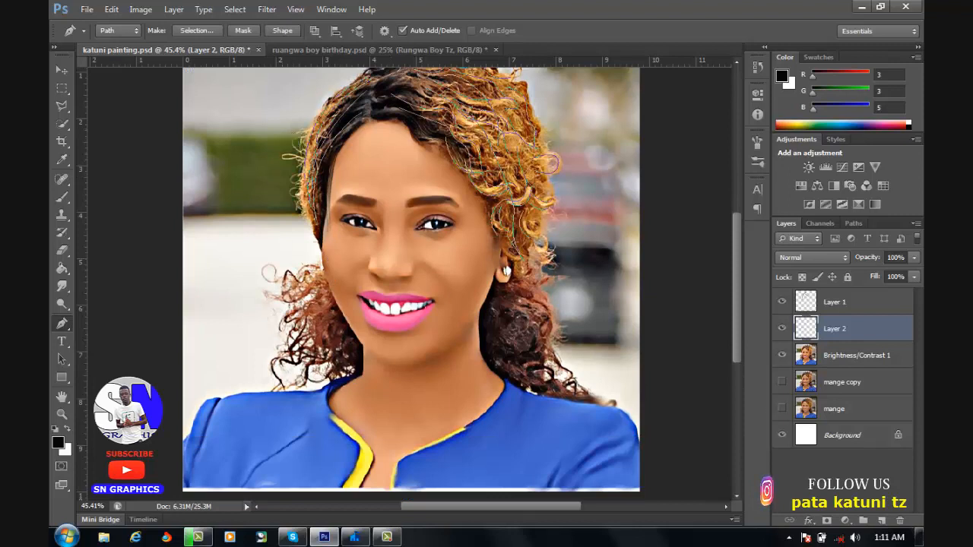
{"action": "right_click", "coordinate": [422, 193]}
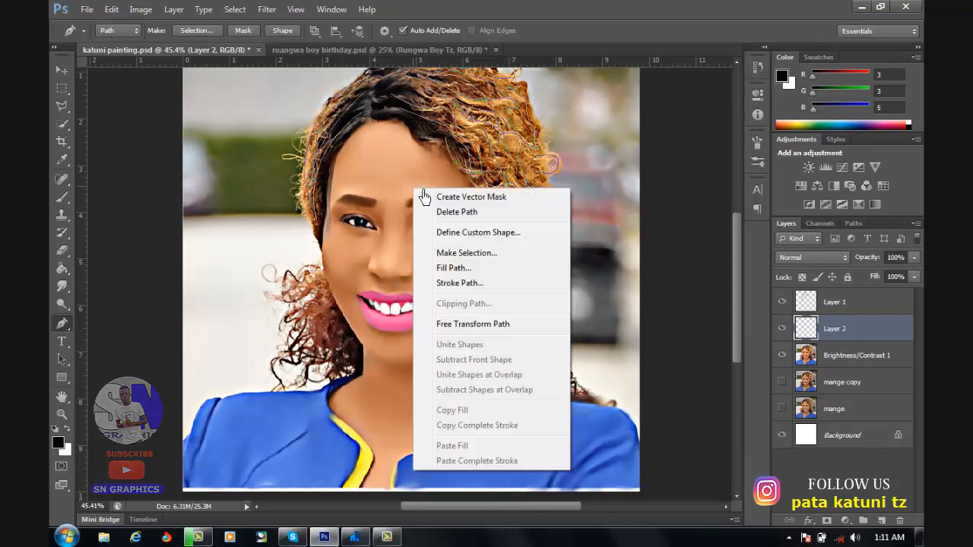
{"action": "left_click", "coordinate": [447, 283]}
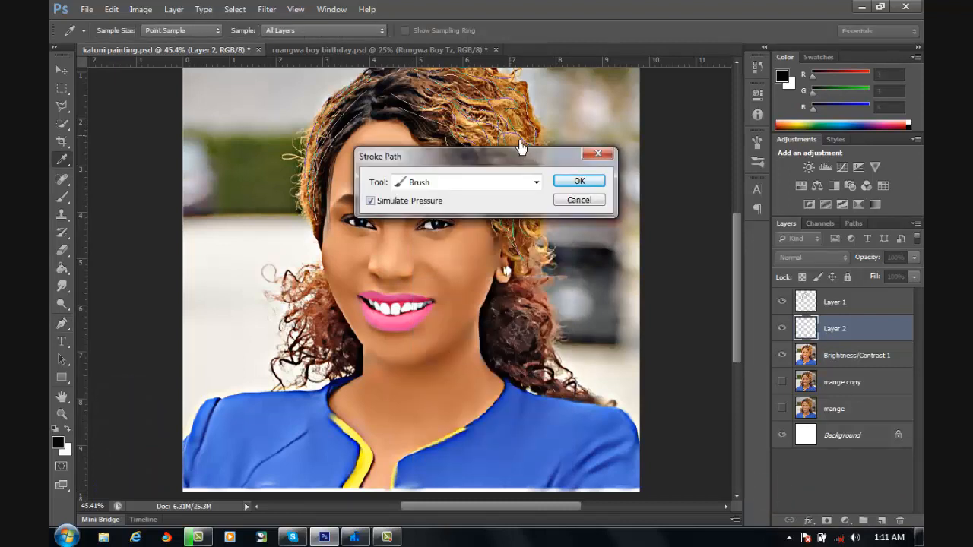
{"action": "left_click", "coordinate": [566, 198]}
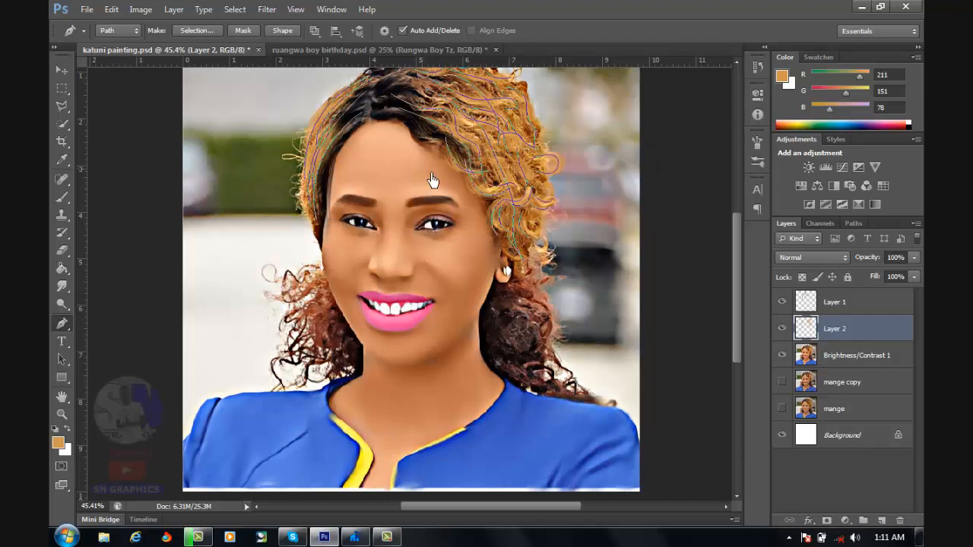
{"action": "right_click", "coordinate": [460, 192]}
{"action": "left_click", "coordinate": [466, 194]}
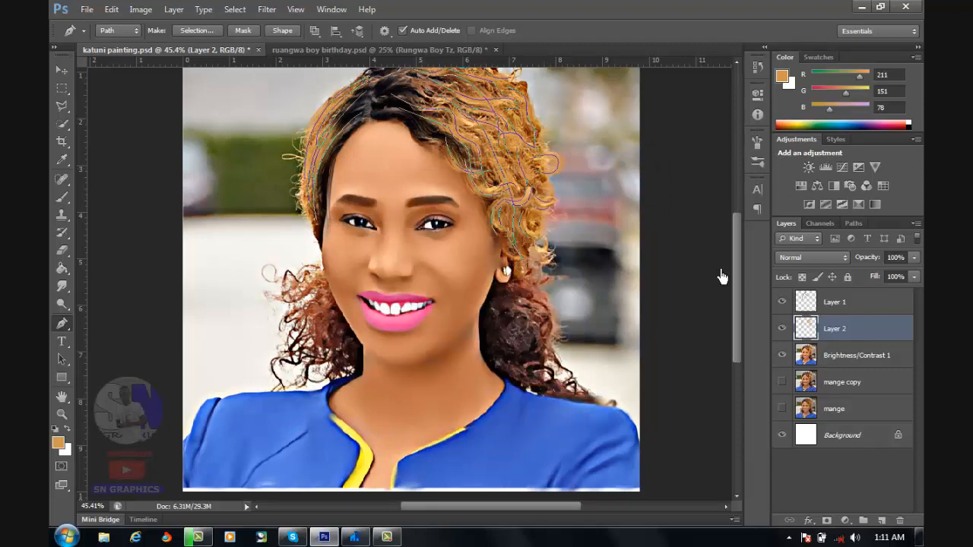
{"action": "left_click", "coordinate": [782, 355]}
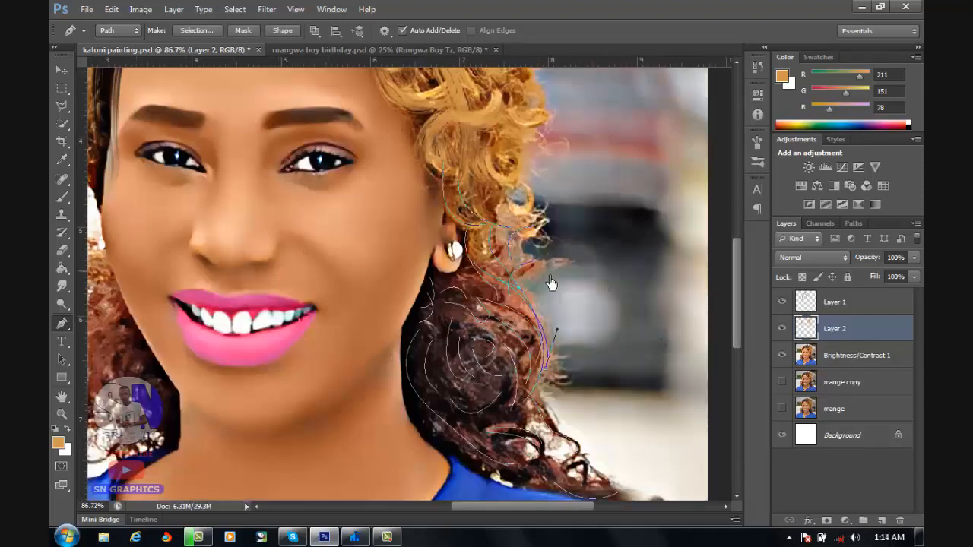
Stroke the paths over the lower curls below the earring in sampled dark brown (R 100, G 33, B 21) with Simulate Pressure, and delete the paths.
{"action": "right_click", "coordinate": [538, 283]}
{"action": "left_click", "coordinate": [588, 338]}
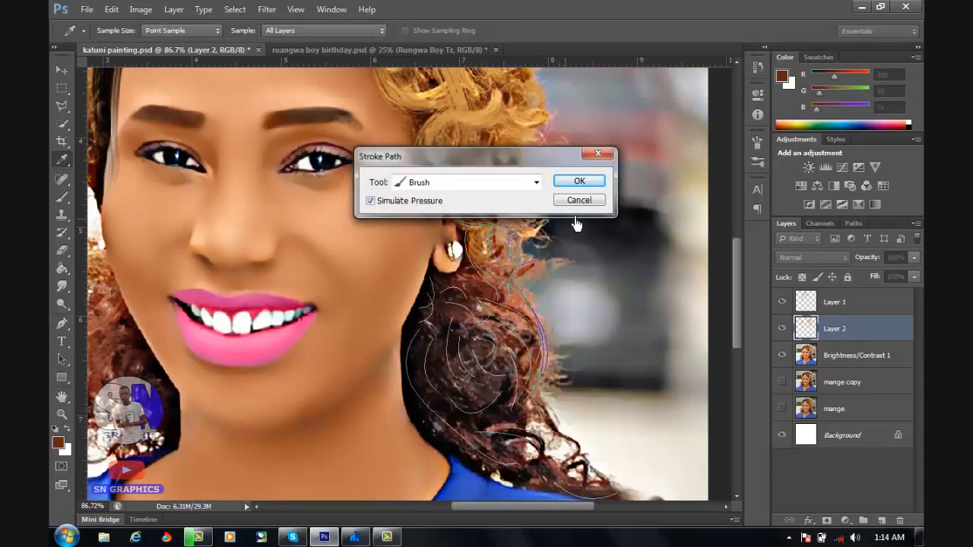
{"action": "left_click", "coordinate": [580, 184]}
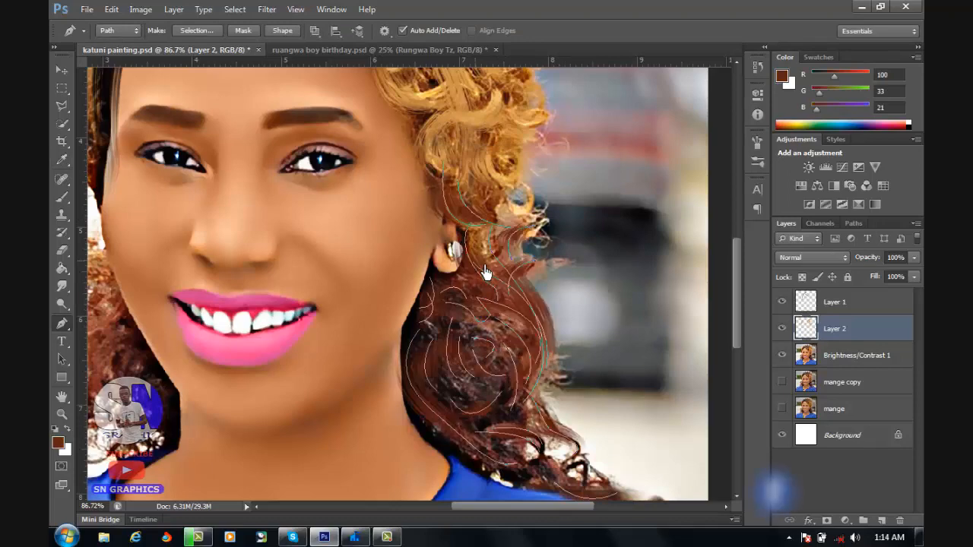
{"action": "right_click", "coordinate": [486, 196]}
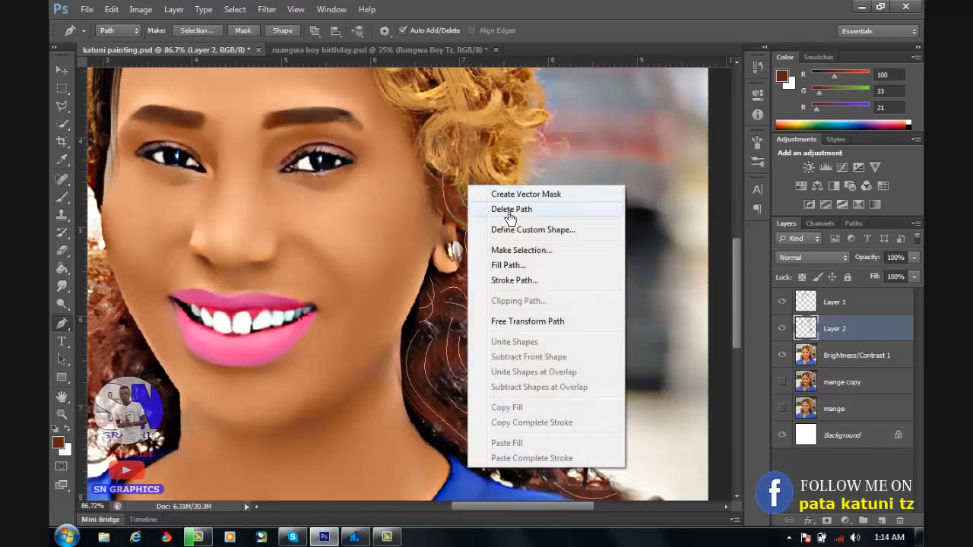
{"action": "left_click", "coordinate": [510, 209]}
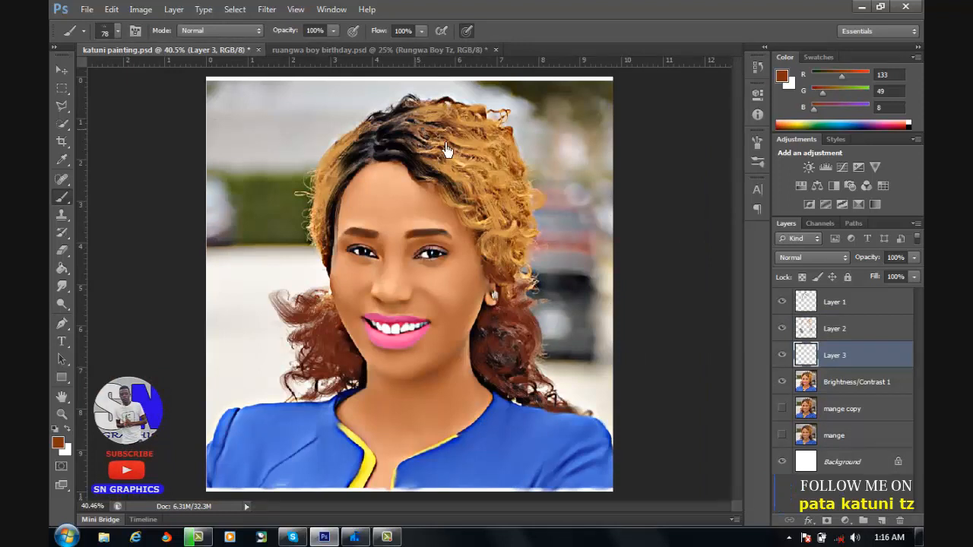
Choose the 200 px hair-strand brush, draw pen paths over the golden hair and stroke them in brown (R 133, G 49, B 8) with Simulate Pressure.
{"action": "right_click", "coordinate": [448, 152]}
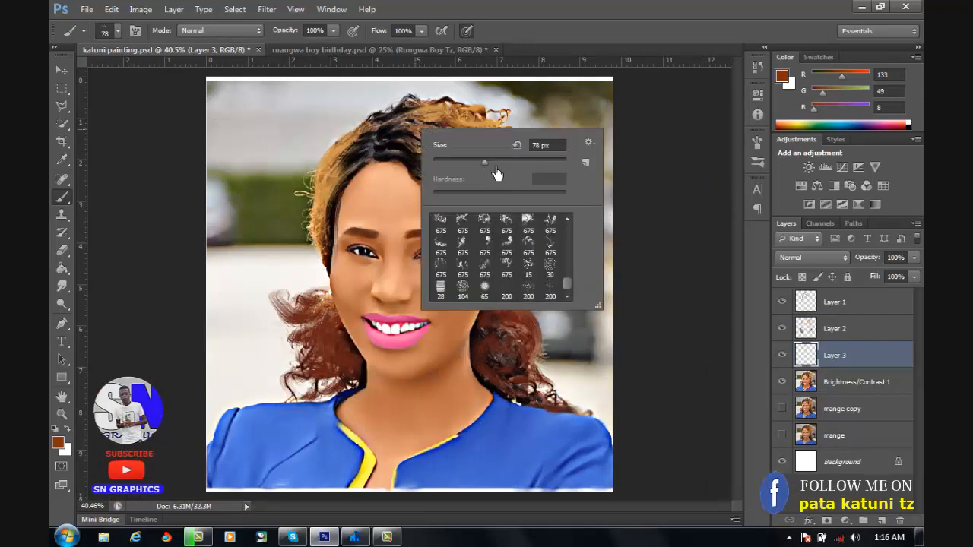
{"action": "left_click_drag", "start_coordinate": [496, 173], "coordinate": [504, 174]}
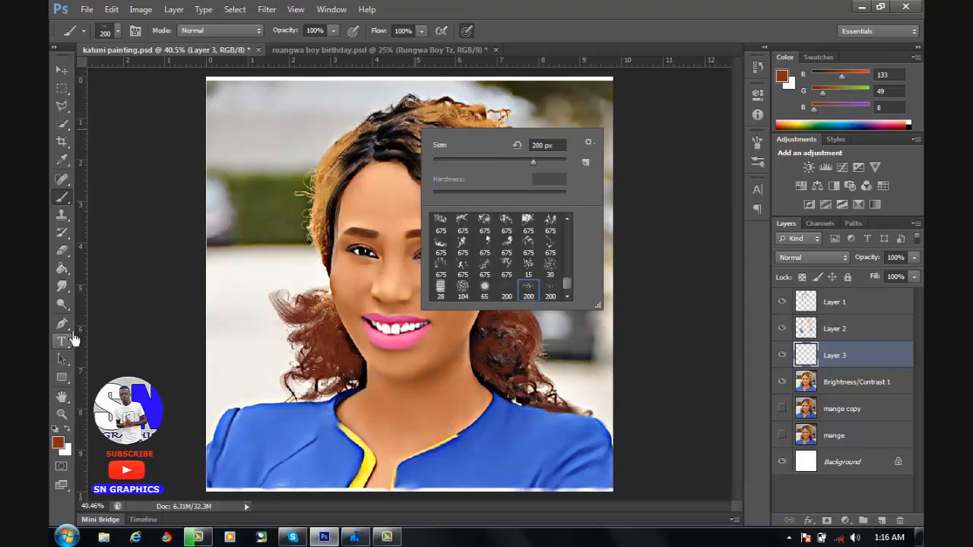
{"action": "left_click", "coordinate": [68, 328]}
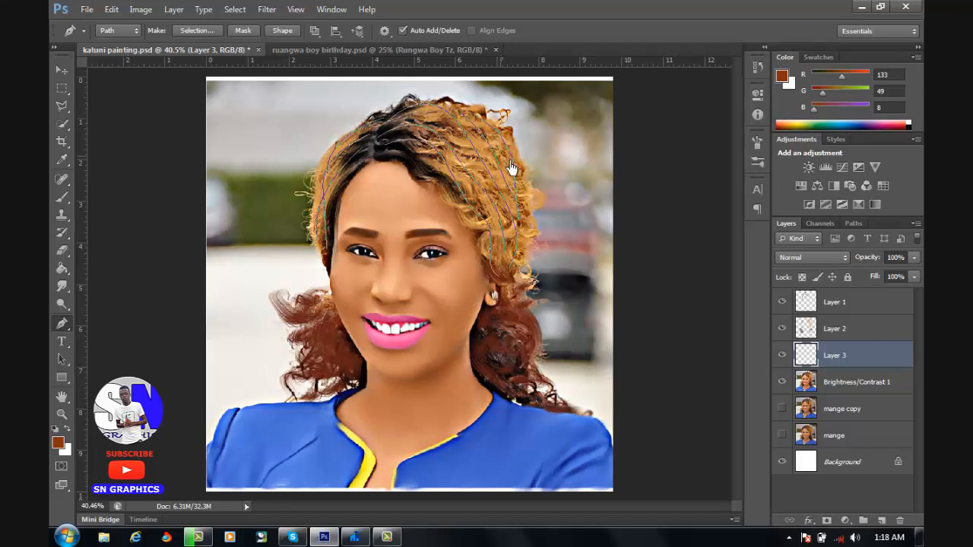
{"action": "right_click", "coordinate": [419, 133]}
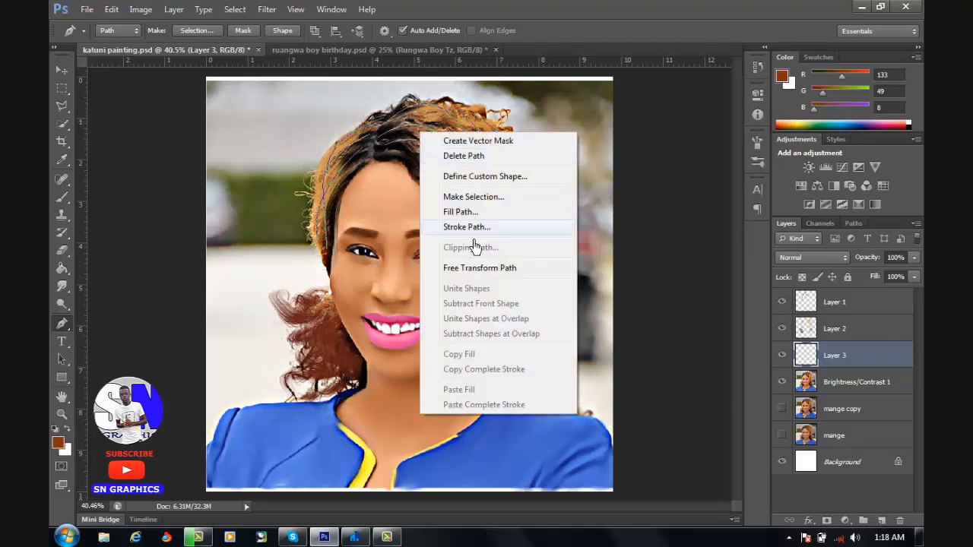
{"action": "left_click", "coordinate": [471, 227]}
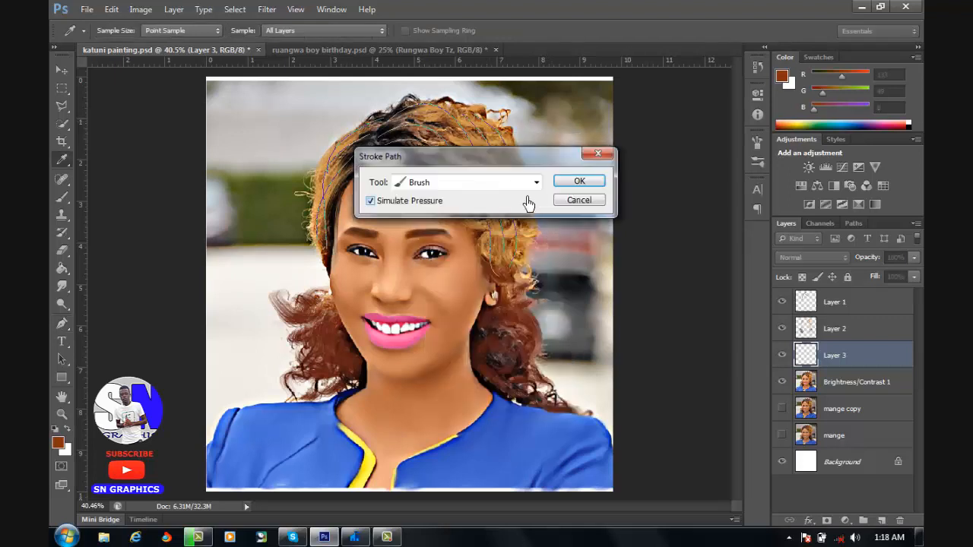
{"action": "left_click", "coordinate": [572, 184]}
Stroke the same hair paths twice more in brown with Simulate Pressure to build up density, and delete the paths.
{"action": "right_click", "coordinate": [374, 290]}
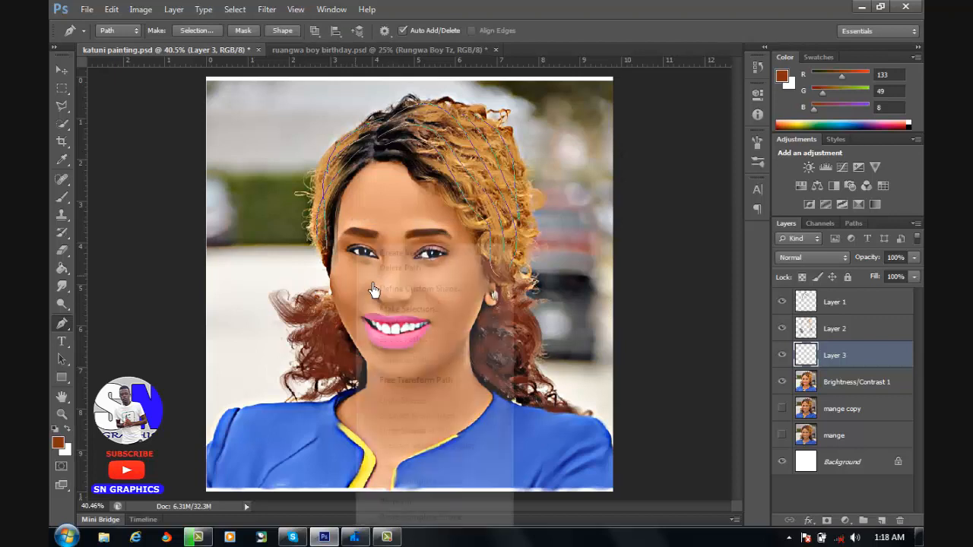
{"action": "left_click", "coordinate": [441, 338]}
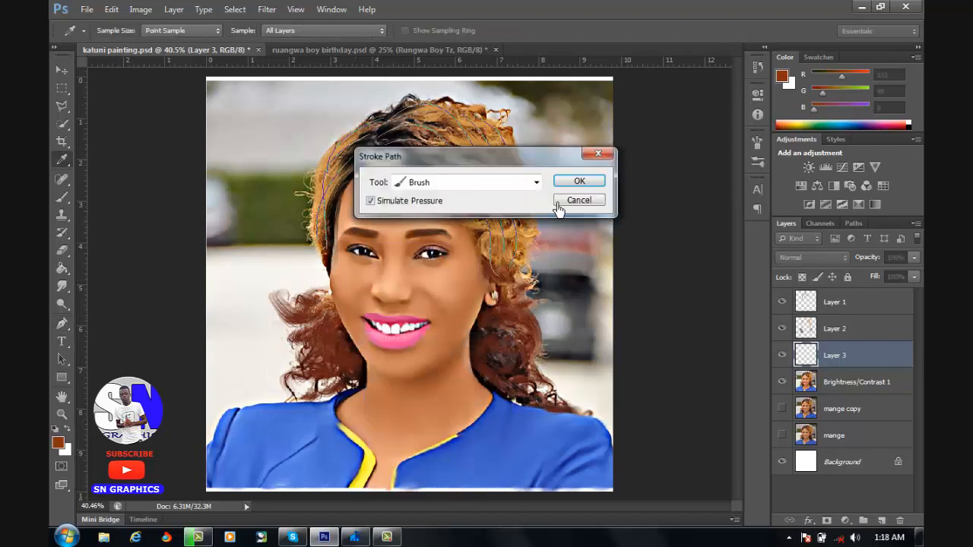
{"action": "left_click", "coordinate": [578, 184]}
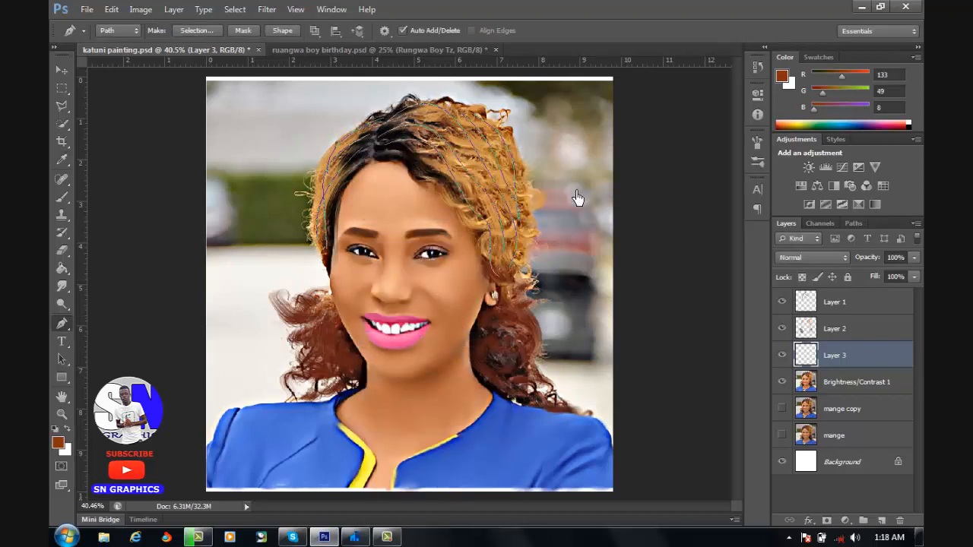
{"action": "right_click", "coordinate": [476, 194]}
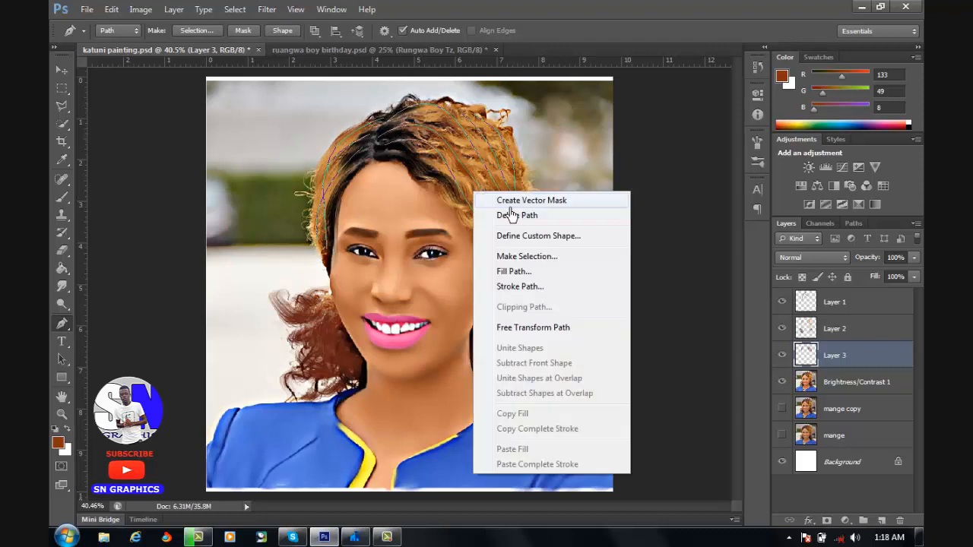
{"action": "left_click", "coordinate": [539, 288]}
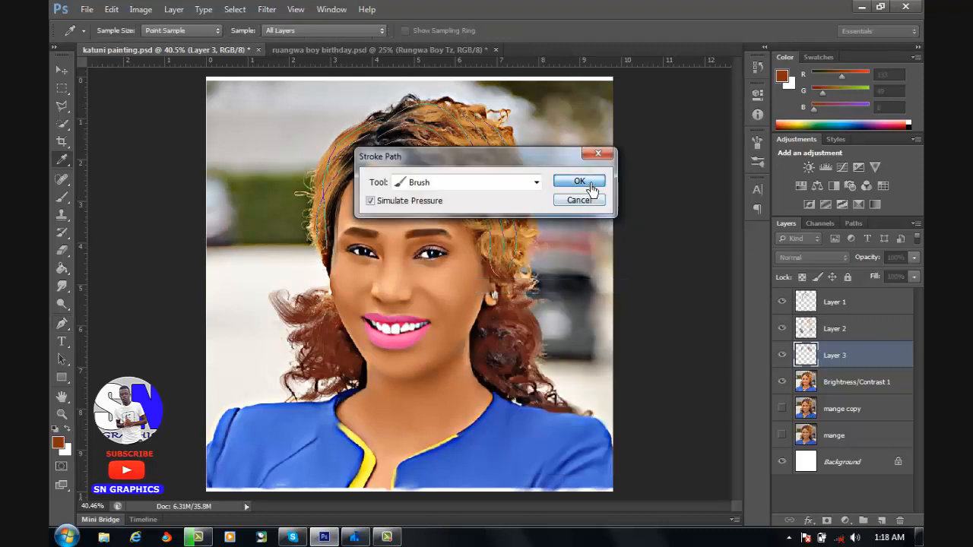
{"action": "left_click", "coordinate": [580, 182]}
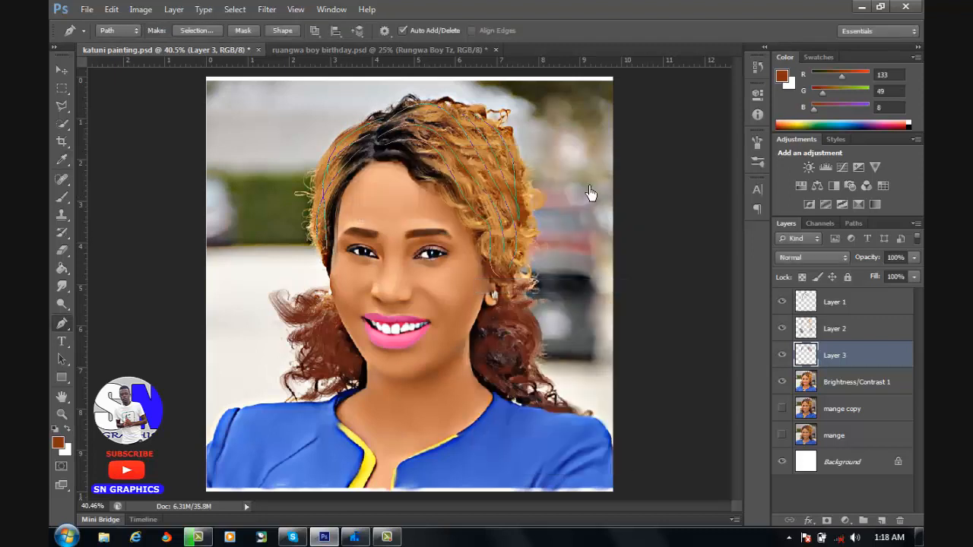
{"action": "right_click", "coordinate": [502, 202]}
{"action": "left_click", "coordinate": [532, 215]}
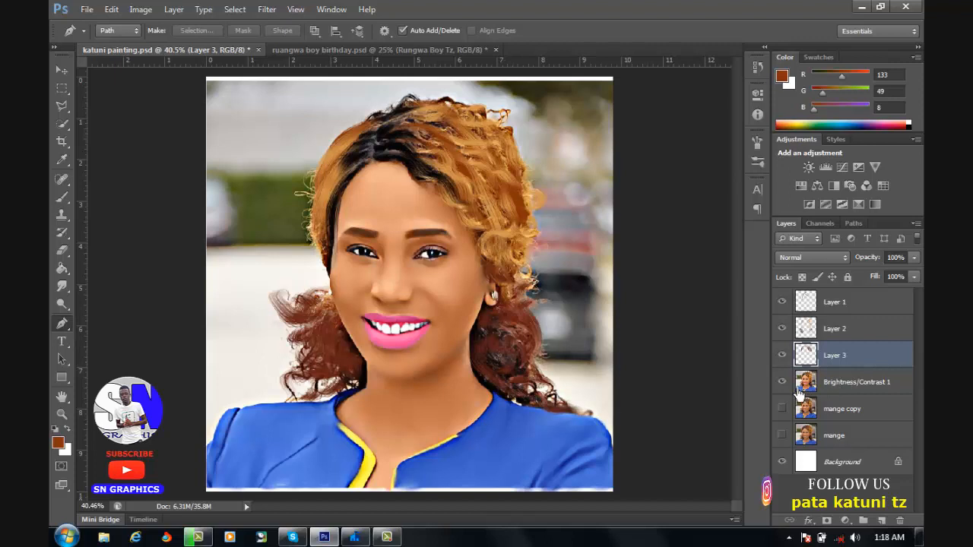
Hide the Brightness/Contrast 1 layer and brush a strand down the hairline beside the forehead on the new Layer 4.
{"action": "left_click", "coordinate": [783, 381]}
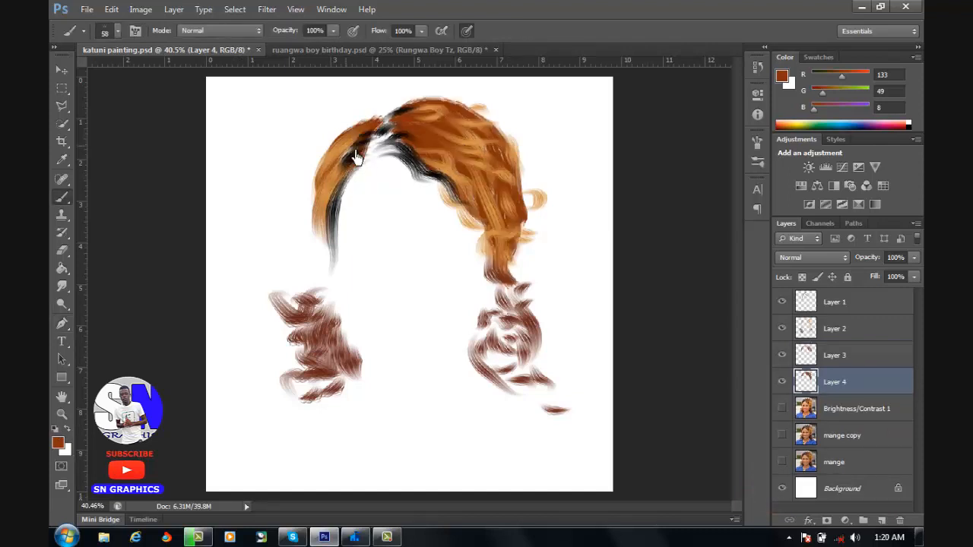
{"action": "left_click_drag", "start_coordinate": [349, 196], "coordinate": [333, 249]}
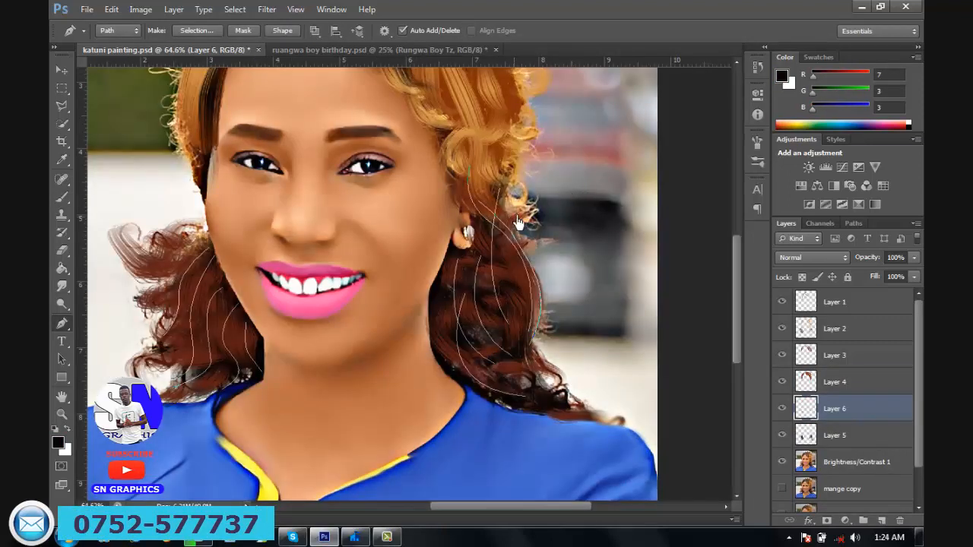
Stroke the pen paths over the lower curls on Layer 6 in sampled brown (R 134, G 50, B 9), and delete the paths.
{"action": "right_click", "coordinate": [514, 172]}
{"action": "left_click", "coordinate": [582, 264]}
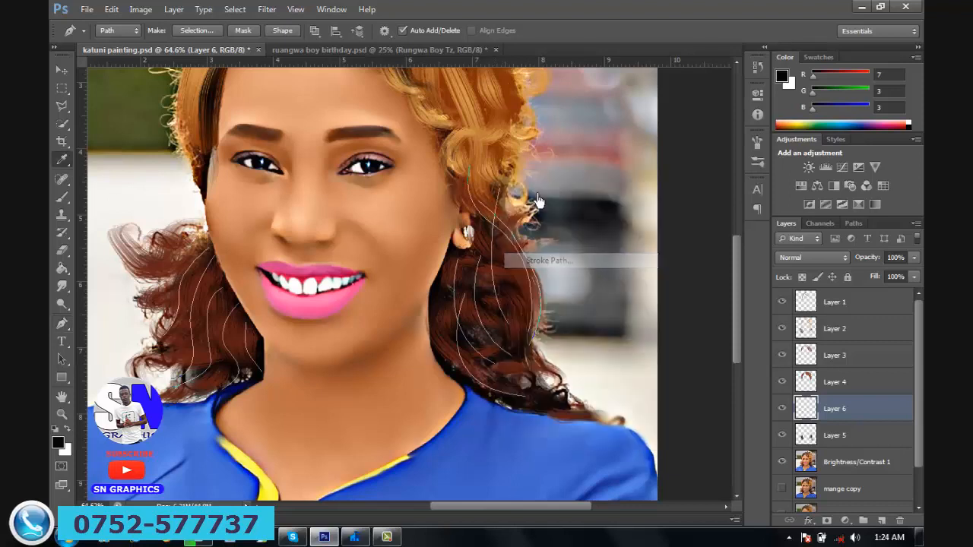
{"action": "left_click", "coordinate": [523, 114]}
{"action": "left_click", "coordinate": [594, 187]}
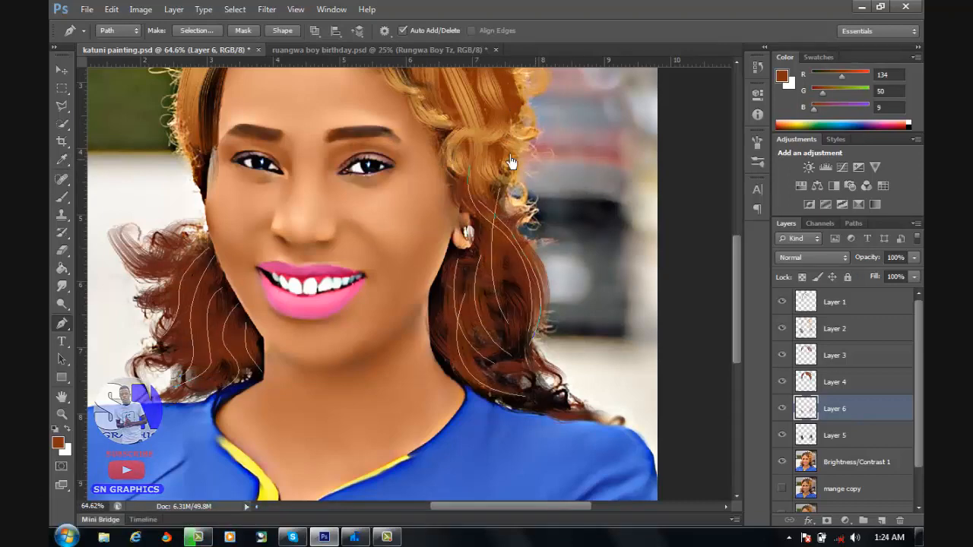
{"action": "right_click", "coordinate": [468, 144]}
{"action": "left_click", "coordinate": [514, 175]}
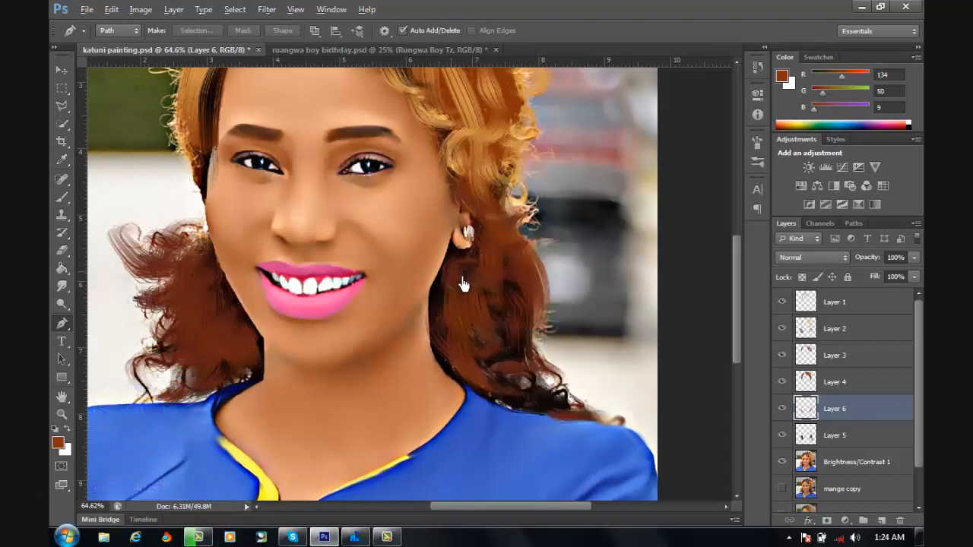
Draw a short pen path beside the parting, stroke it in near-black (R 8, G 8, B 9) with Simulate Pressure on Layer 6, and delete it.
{"action": "key", "text": "ctrl+minus"}
{"action": "key", "text": "ctrl+minus"}
{"action": "scroll", "coordinate": [468, 284], "scroll_direction": "down", "scroll_amount": 2}
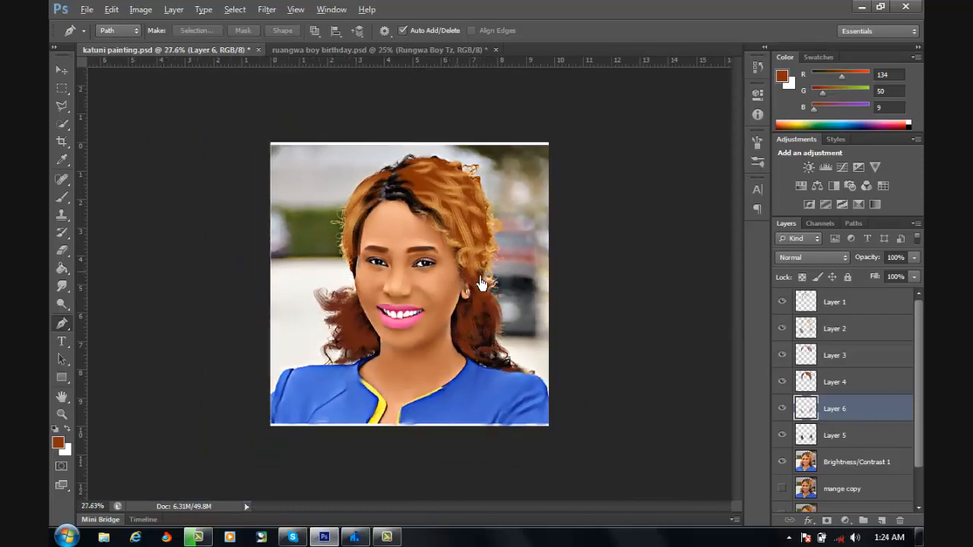
{"action": "scroll", "coordinate": [520, 309], "scroll_direction": "up", "scroll_amount": 5}
{"action": "scroll", "coordinate": [520, 308], "scroll_direction": "up", "scroll_amount": 3}
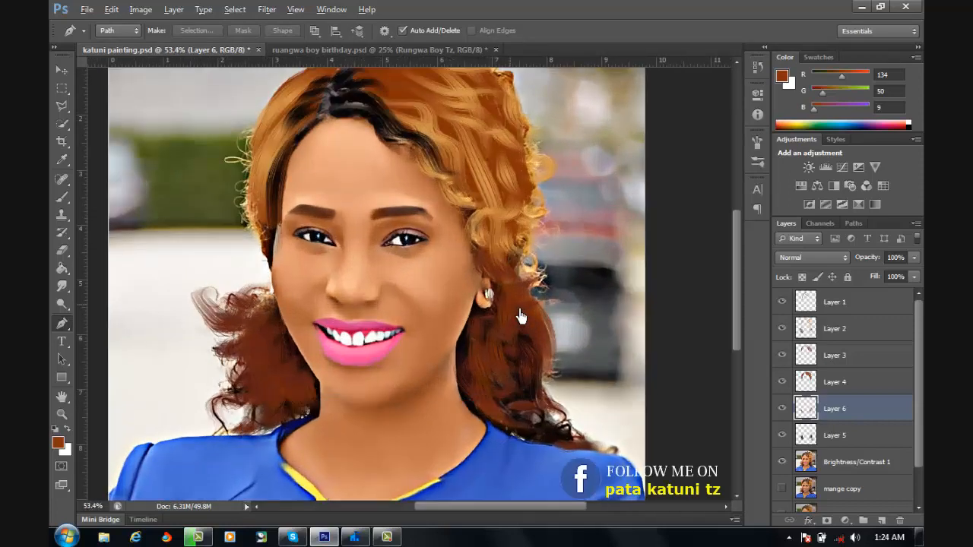
{"action": "scroll", "coordinate": [518, 305], "scroll_direction": "up", "scroll_amount": 4}
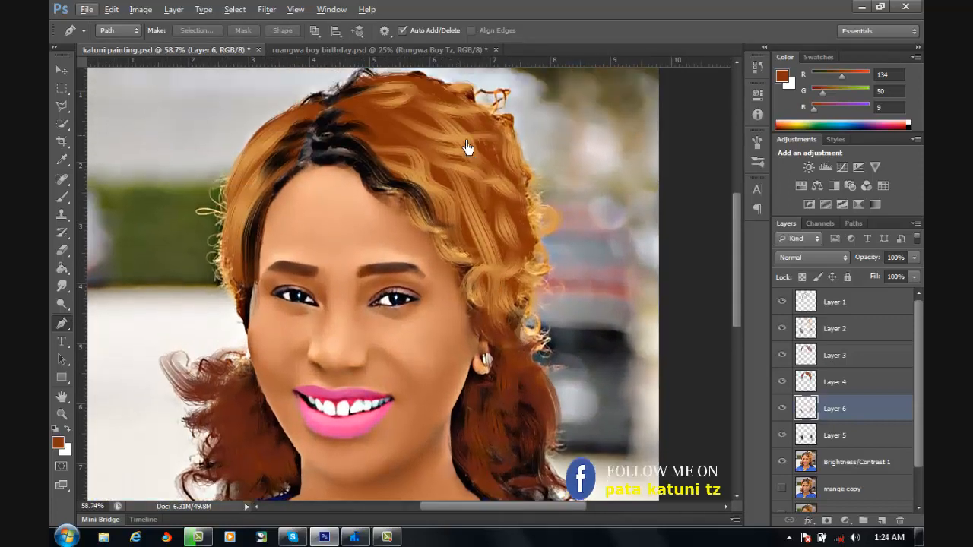
{"action": "scroll", "coordinate": [354, 159], "scroll_direction": "up", "scroll_amount": 2}
{"action": "scroll", "coordinate": [351, 161], "scroll_direction": "up", "scroll_amount": 3}
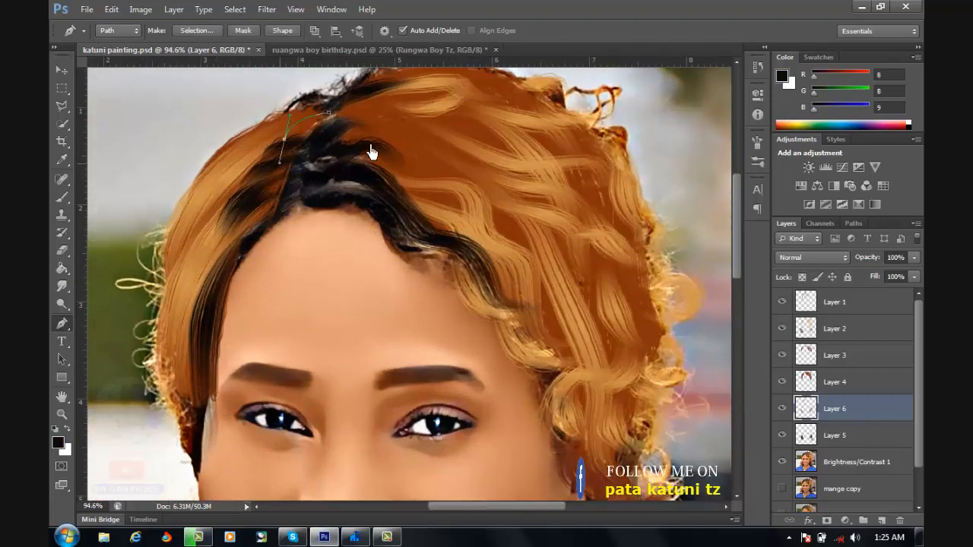
{"action": "right_click", "coordinate": [371, 152]}
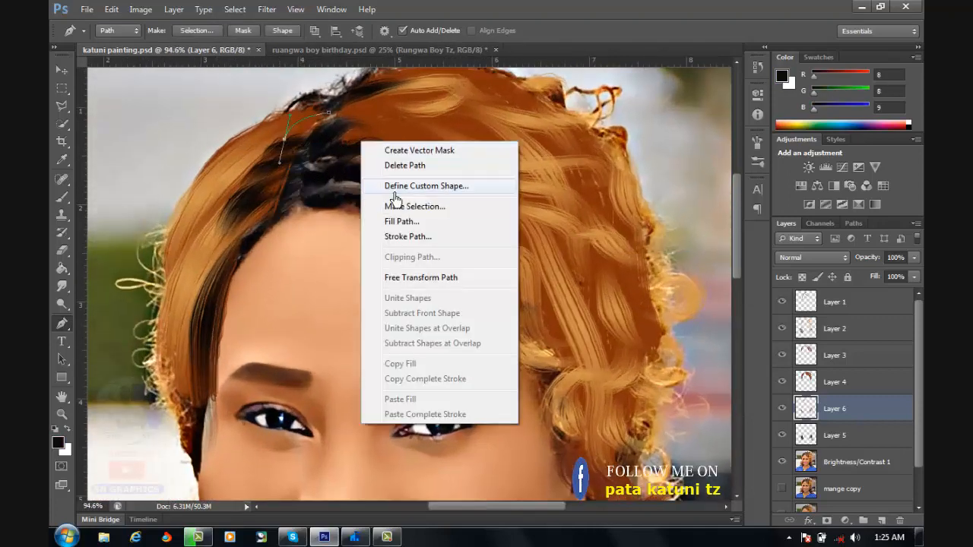
{"action": "left_click", "coordinate": [429, 234]}
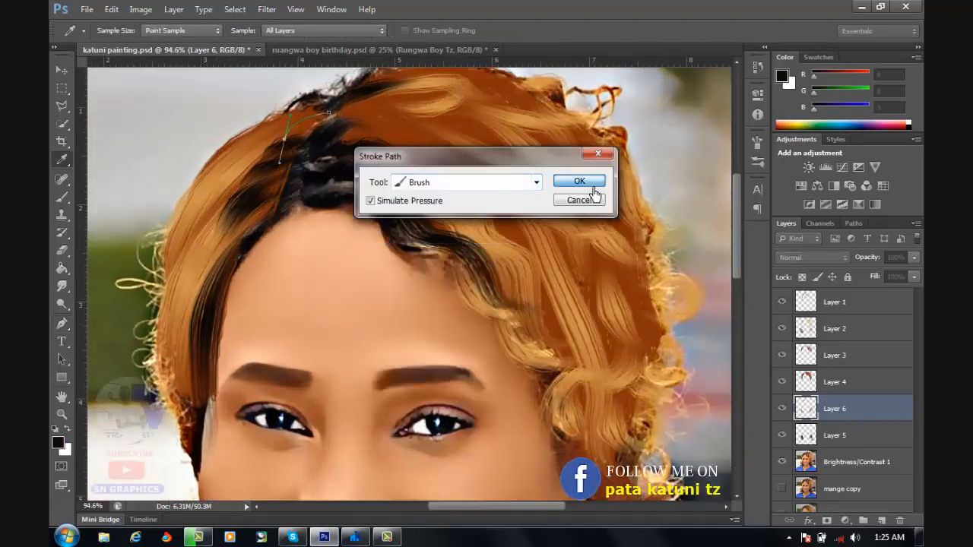
{"action": "key", "text": "Return"}
{"action": "right_click", "coordinate": [419, 139]}
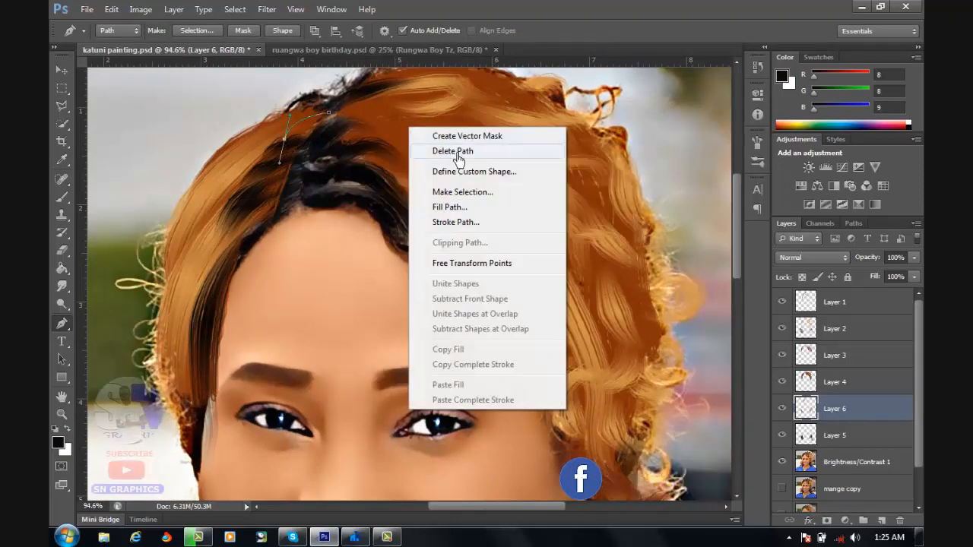
{"action": "left_click", "coordinate": [449, 152]}
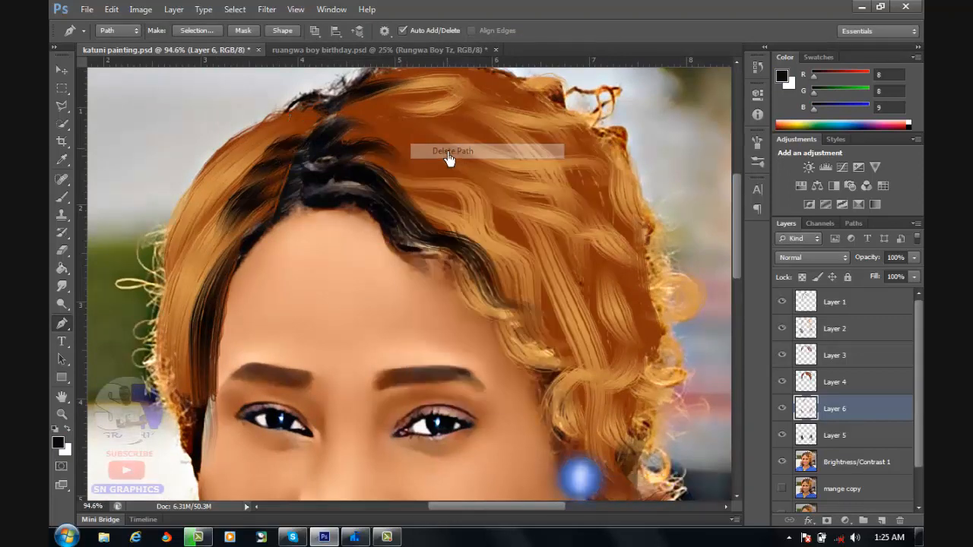
{"action": "left_click", "coordinate": [861, 333]}
{"action": "right_click", "coordinate": [372, 167]}
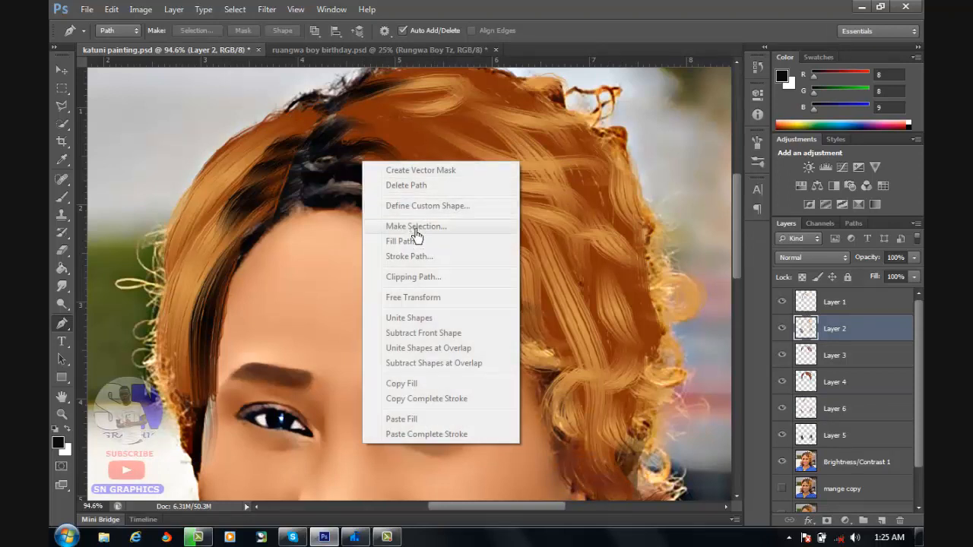
{"action": "left_click", "coordinate": [858, 313]}
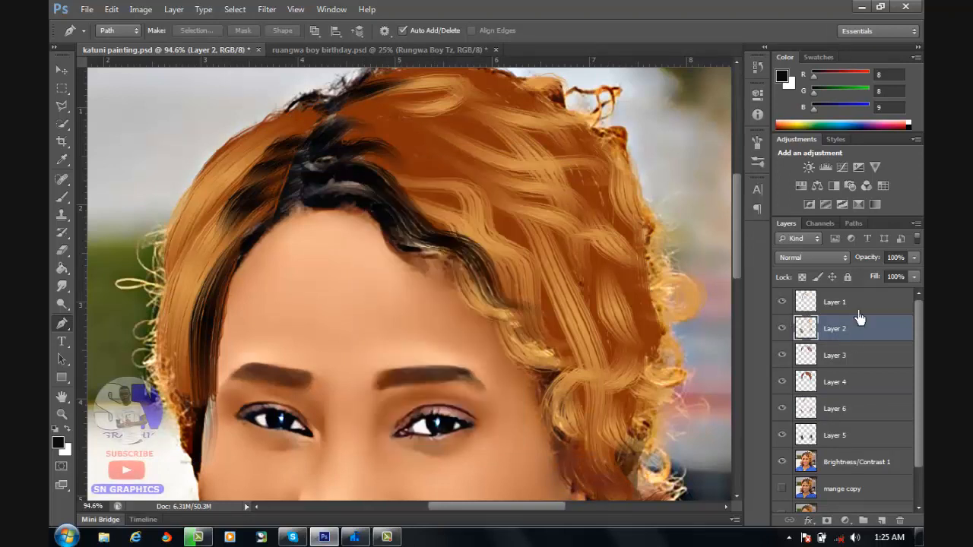
Merge all the painted hair layers, from Layer 1 through Layer 5, into a single layer.
{"action": "left_click", "coordinate": [859, 308]}
{"action": "key", "text": "ctrl+0"}
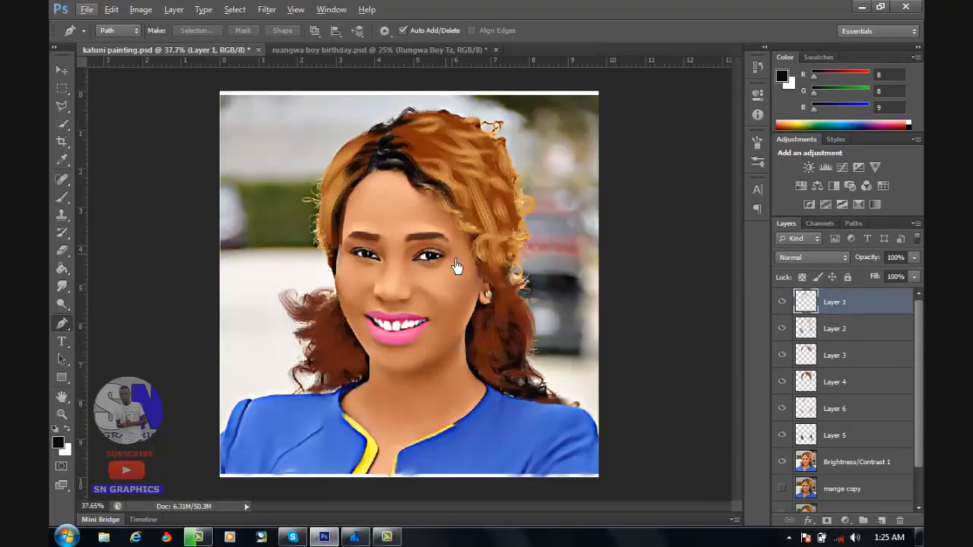
{"action": "left_click", "coordinate": [856, 441], "text": "shift"}
{"action": "right_click", "coordinate": [845, 366]}
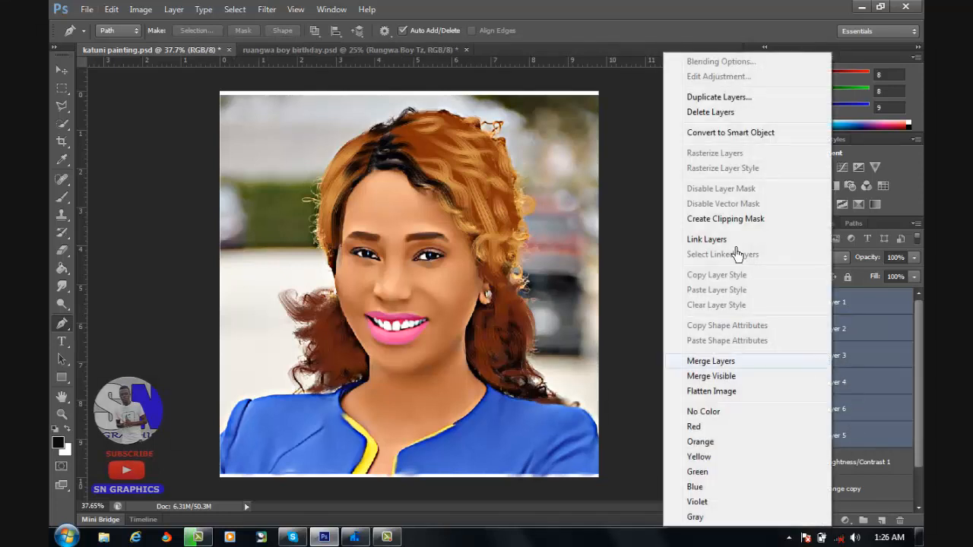
{"action": "left_click", "coordinate": [747, 362]}
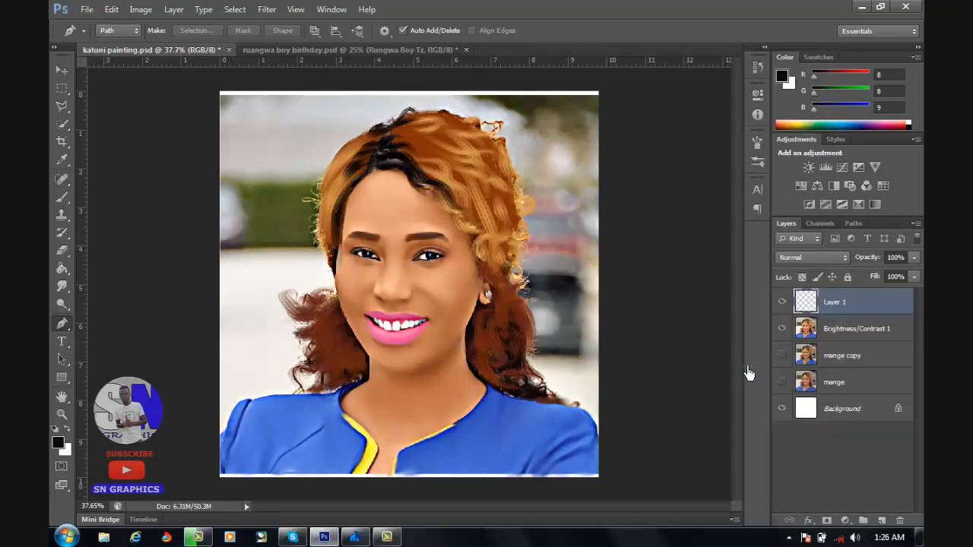
Toggle the merged hair layer's visibility to compare the portrait with and without the painted strands.
{"action": "left_click", "coordinate": [787, 305]}
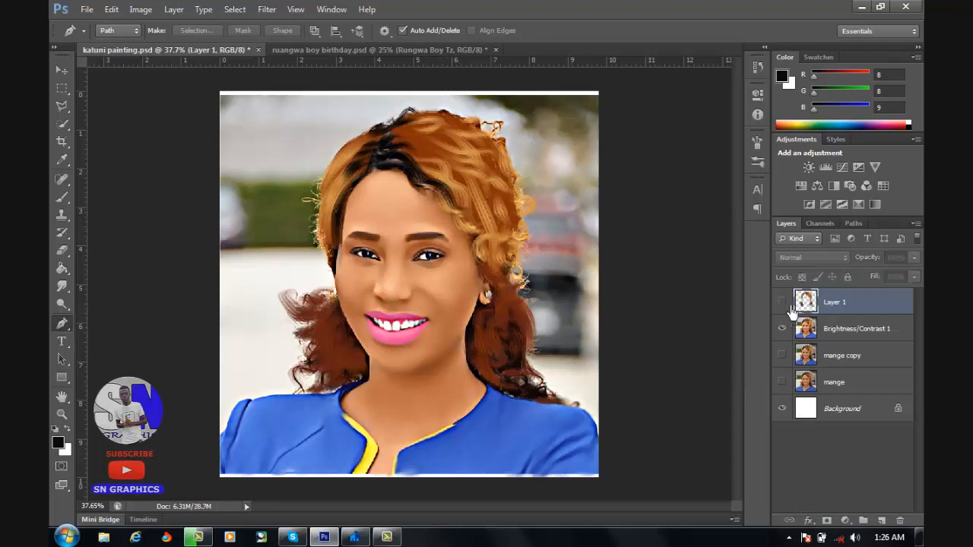
{"action": "left_click", "coordinate": [791, 307]}
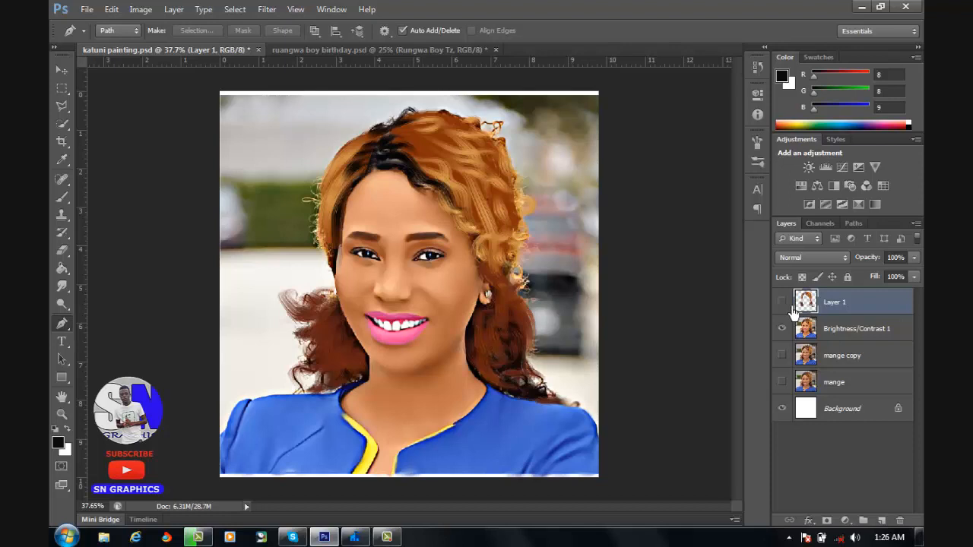
{"action": "left_click", "coordinate": [791, 307]}
{"action": "left_click", "coordinate": [790, 307]}
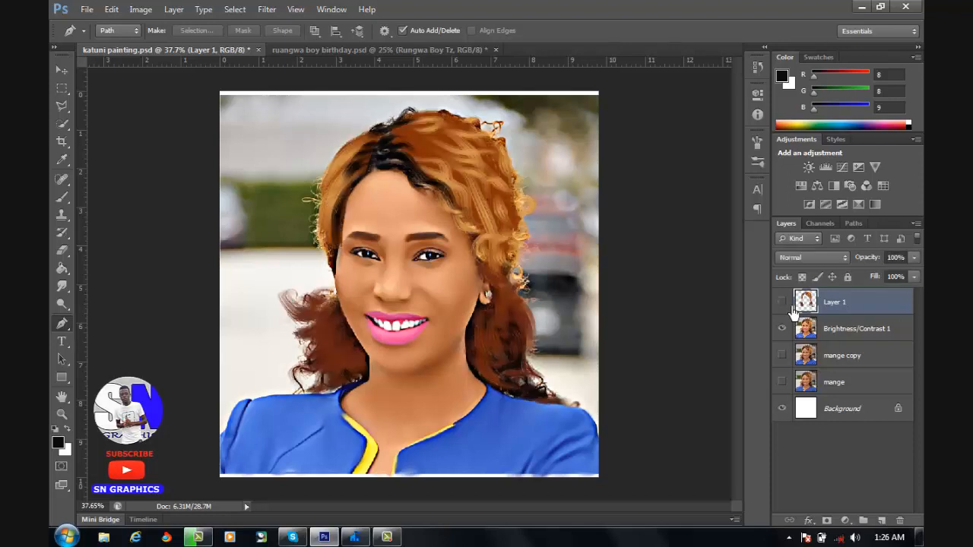
{"action": "left_click", "coordinate": [791, 307]}
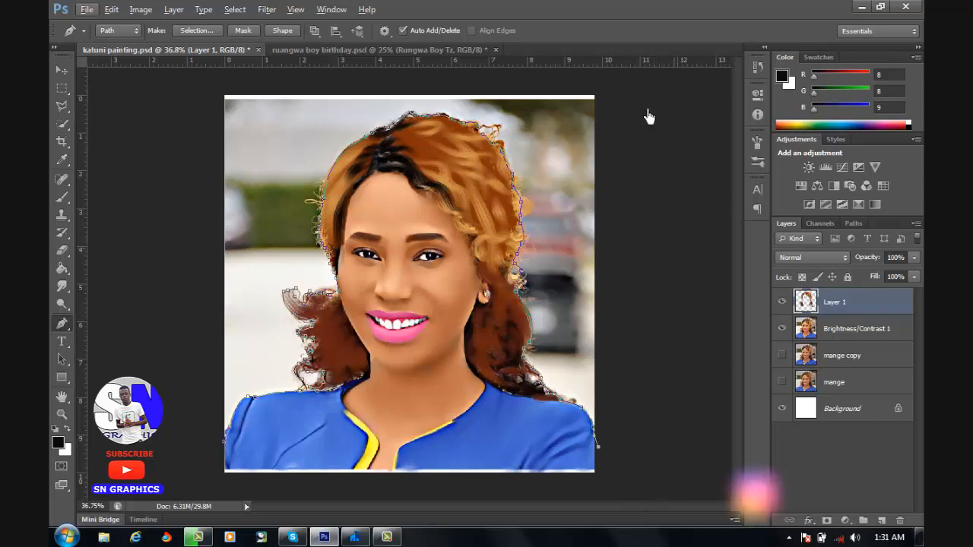
Extend the pen outline of the woman around the outside of the canvas to enclose the background.
{"action": "left_click", "coordinate": [661, 476]}
{"action": "left_click", "coordinate": [637, 104]}
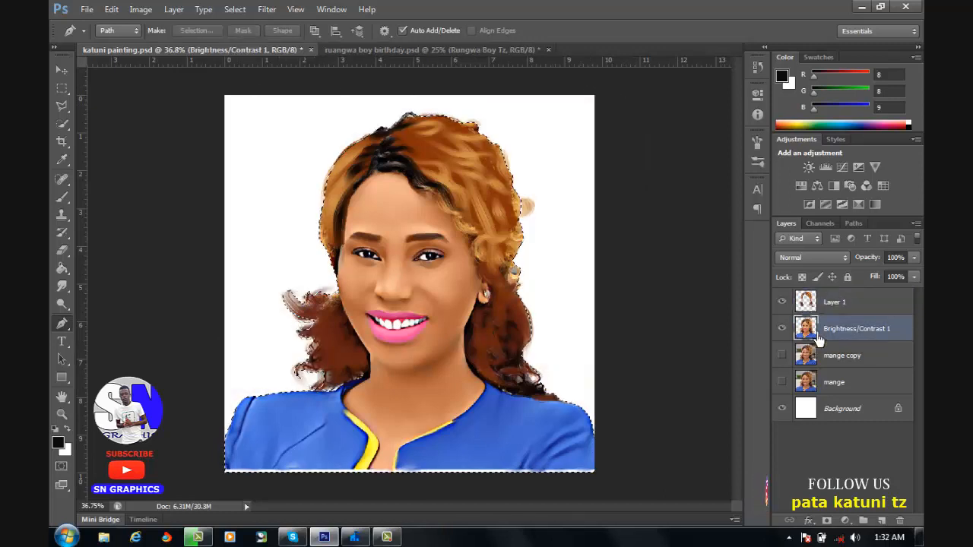
Mask the Brightness/Contrast 1 layer with the active selection of the woman to hide the background around her.
{"action": "right_click", "coordinate": [818, 339]}
{"action": "left_click", "coordinate": [864, 347]}
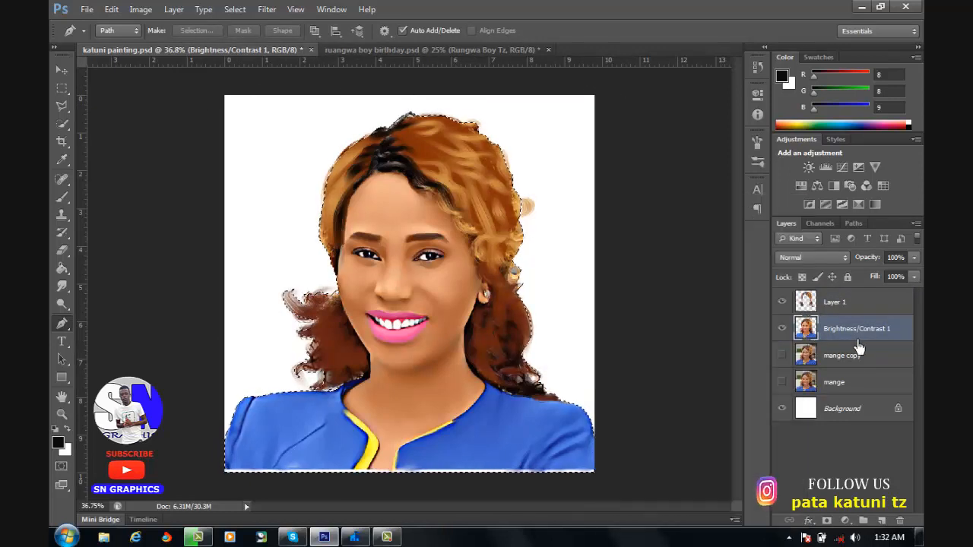
{"action": "left_click", "coordinate": [828, 521]}
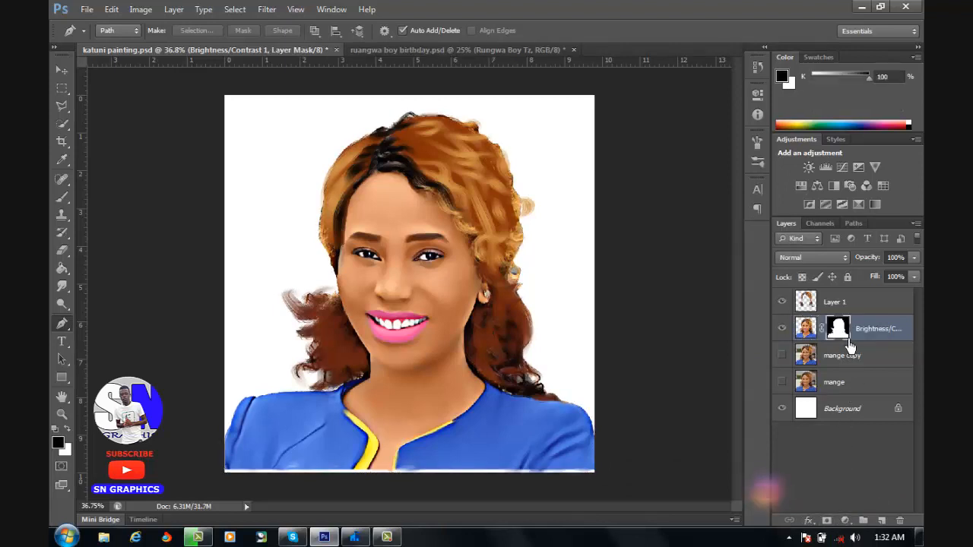
Refine the layer mask by brushing along the hair edges with the size 36 refine brush, with output to Layer Mask.
{"action": "right_click", "coordinate": [850, 339]}
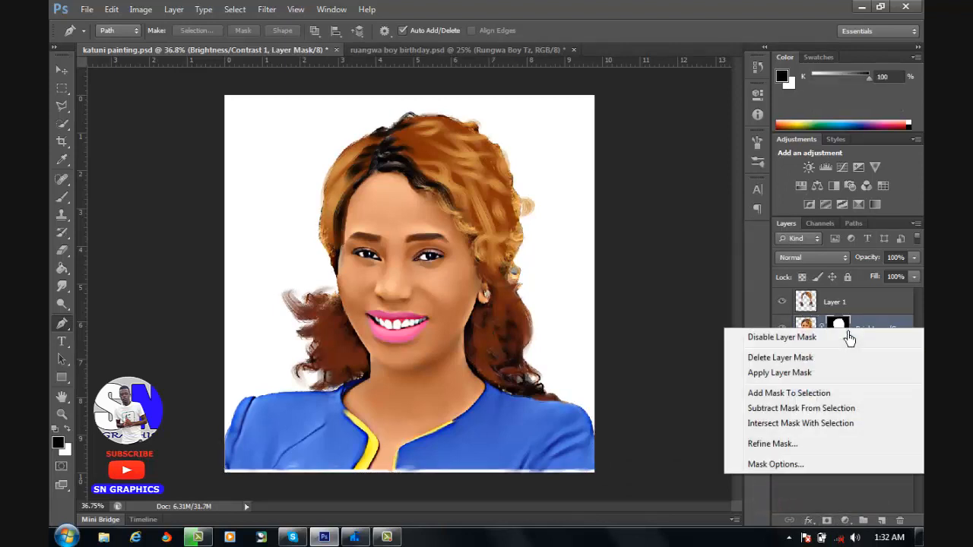
{"action": "left_click", "coordinate": [787, 450]}
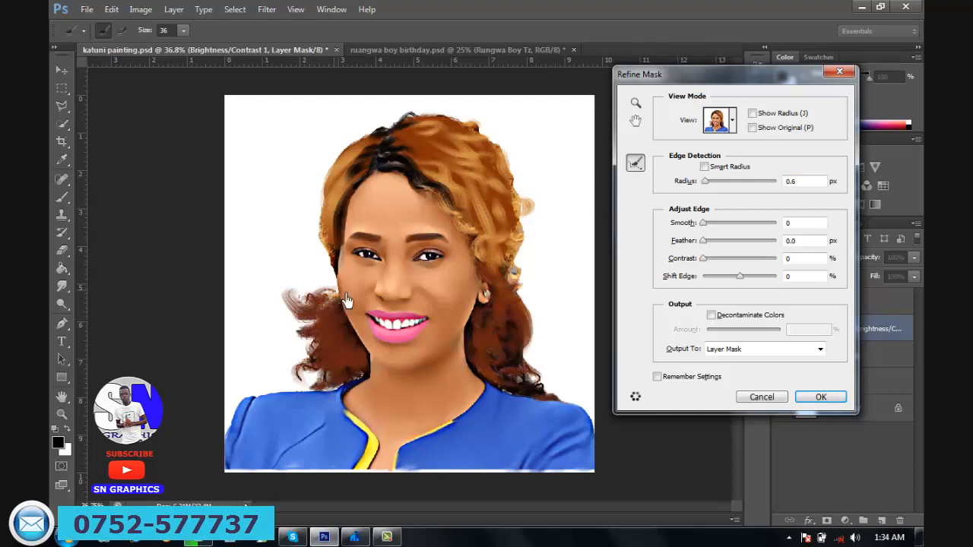
{"action": "mouse_move", "coordinate": [343, 283]}
{"action": "left_mouse_down"}
{"action": "mouse_move", "coordinate": [331, 227]}
{"action": "mouse_move", "coordinate": [351, 149]}
{"action": "left_mouse_up"}
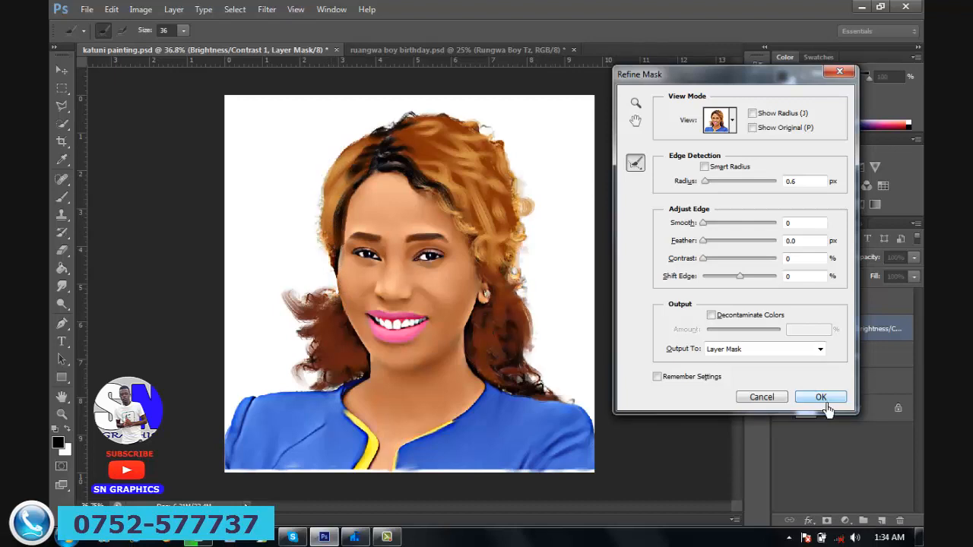
{"action": "left_click", "coordinate": [824, 402]}
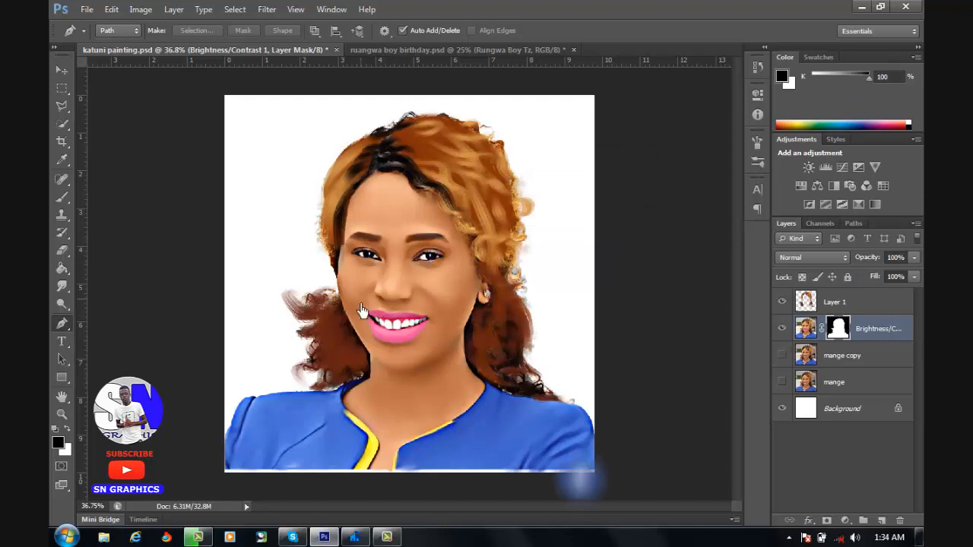
Add a new layer above Layer 1 and stamp all visible layers into it.
{"action": "scroll", "coordinate": [426, 292], "scroll_direction": "up", "scroll_amount": 3}
{"action": "scroll", "coordinate": [430, 301], "scroll_direction": "up", "scroll_amount": 2}
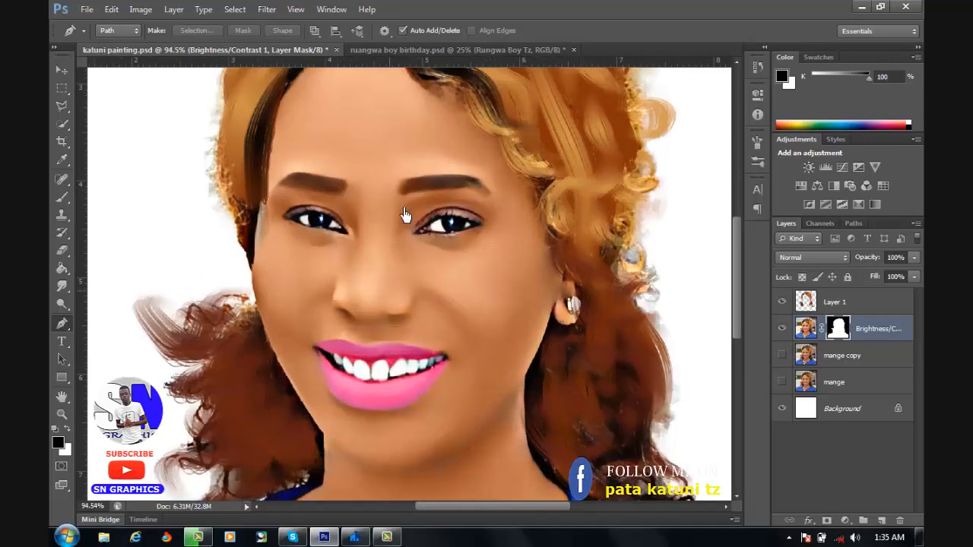
{"action": "scroll", "coordinate": [406, 216], "scroll_direction": "up", "scroll_amount": 3}
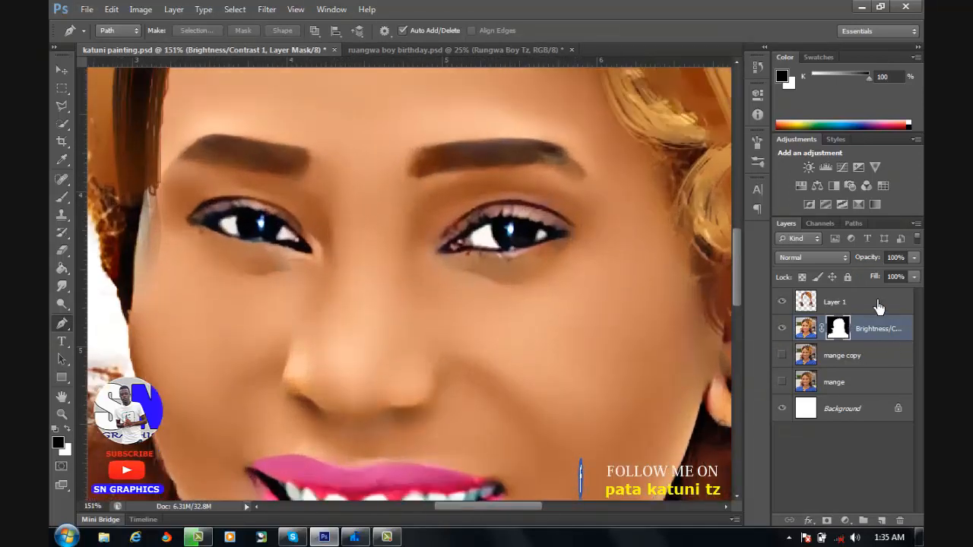
{"action": "left_click", "coordinate": [876, 304]}
{"action": "left_click", "coordinate": [882, 521]}
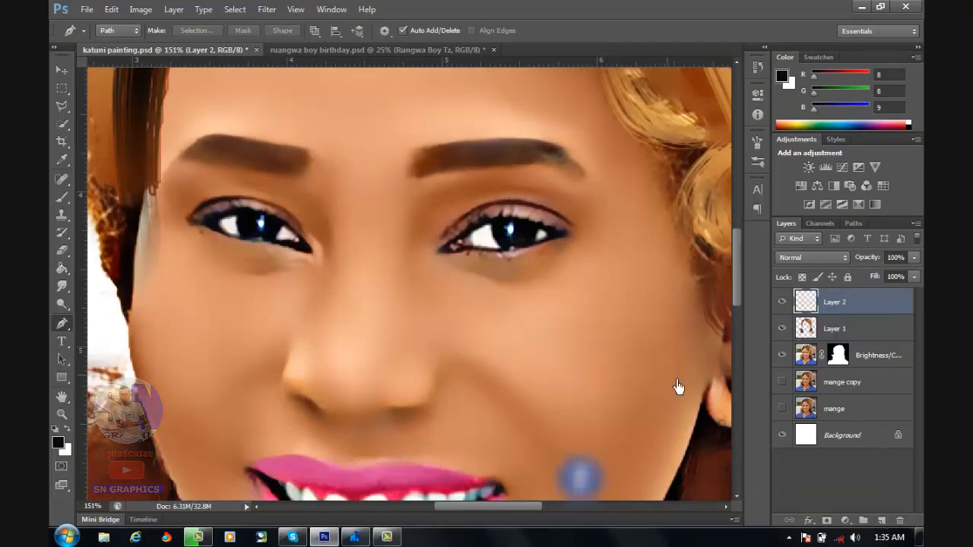
{"action": "key", "text": "ctrl+alt+shift+e"}
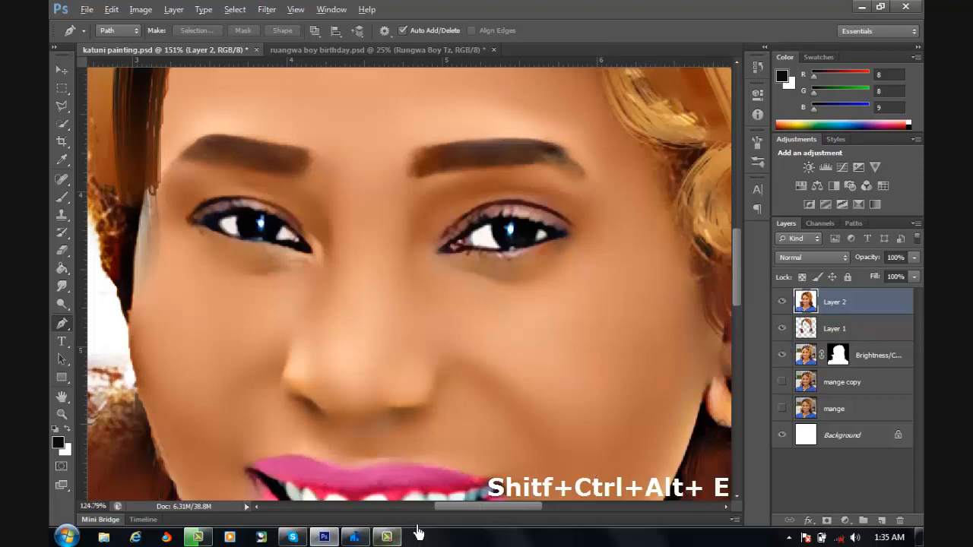
Undo the stamp and redo it on Layer 2 with the white Background layer hidden.
{"action": "key", "text": "ctrl+0"}
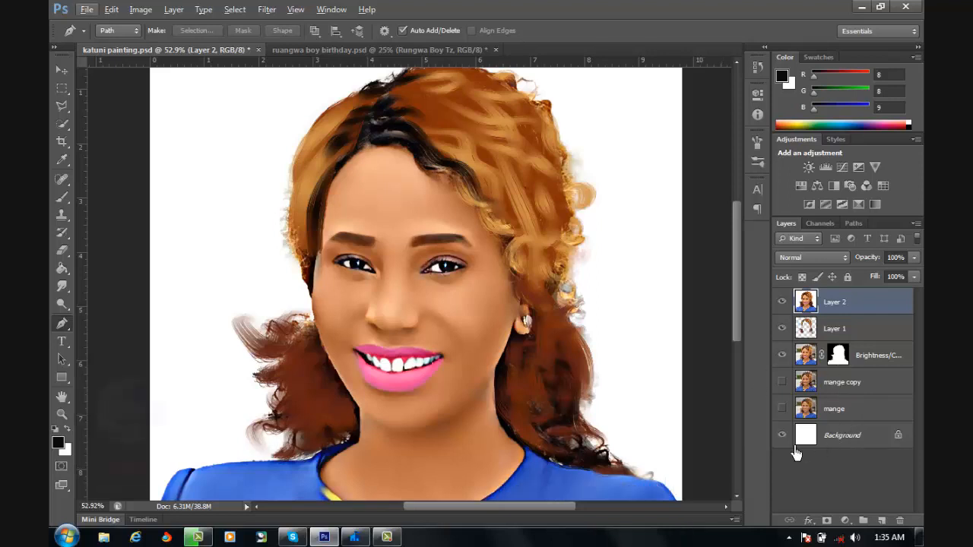
{"action": "key", "text": "ctrl+z"}
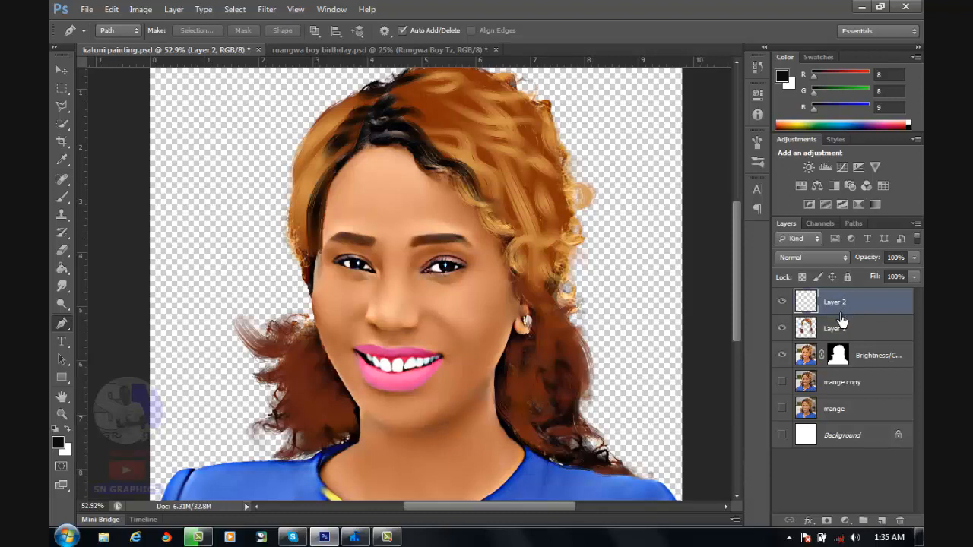
{"action": "key", "text": "ctrl+alt+shift+e"}
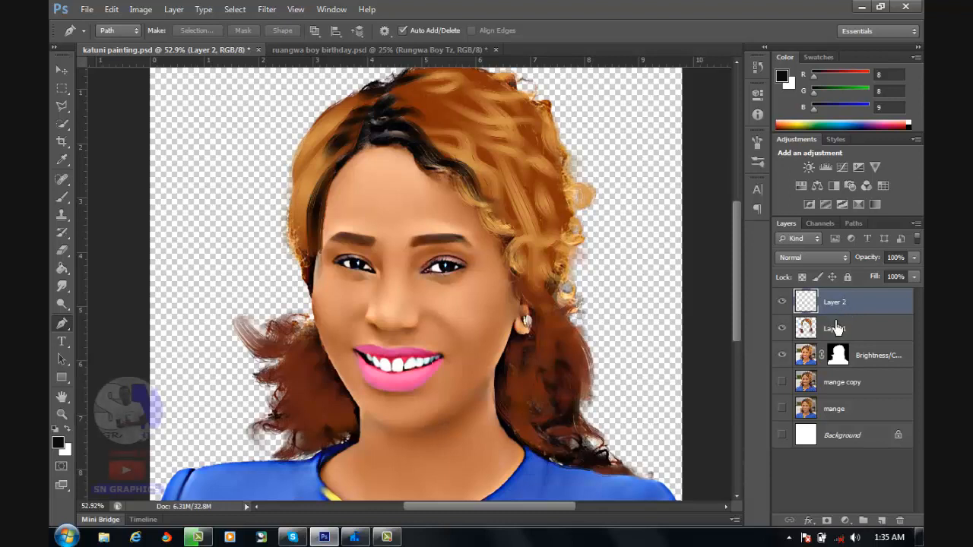
{"action": "scroll", "coordinate": [513, 452], "scroll_direction": "down", "scroll_amount": 4}
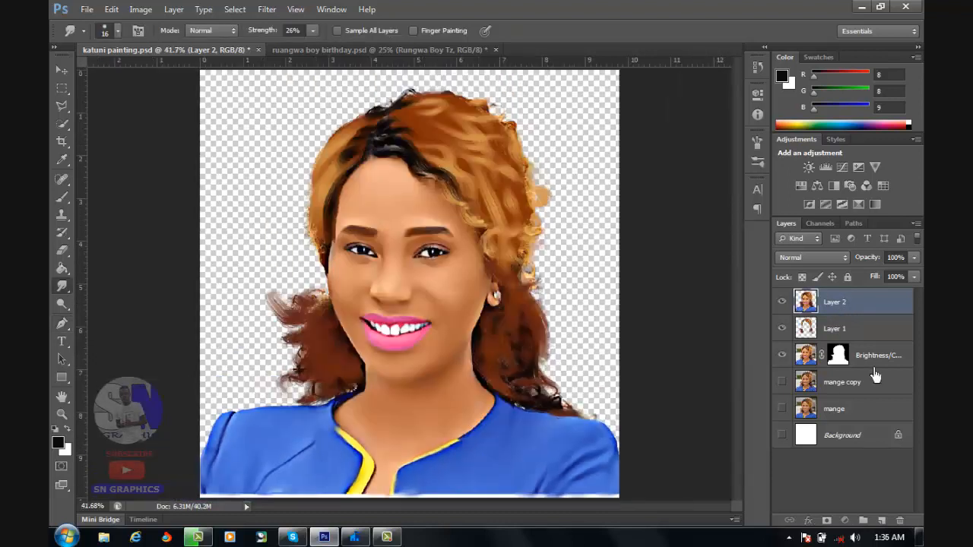
Merge Layer 2, Layer 1 and the masked Brightness/Contrast 1 layer into a single layer.
{"action": "left_click", "coordinate": [876, 365], "text": "ctrl"}
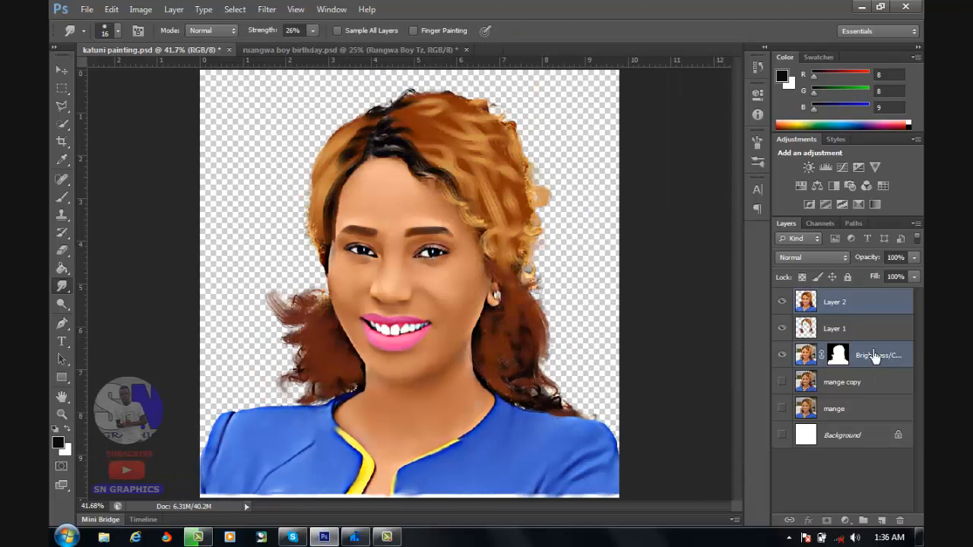
{"action": "left_click", "coordinate": [879, 354], "text": "shift"}
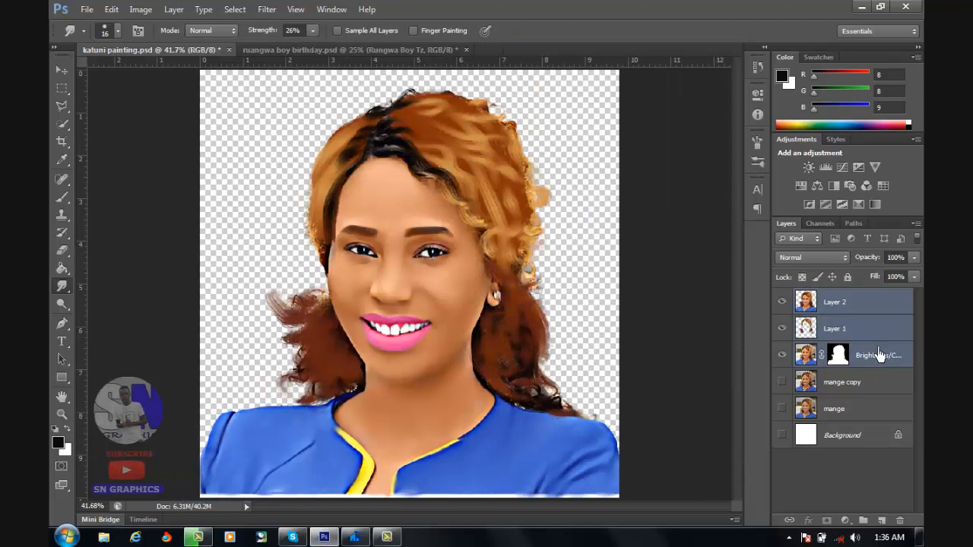
{"action": "right_click", "coordinate": [879, 354]}
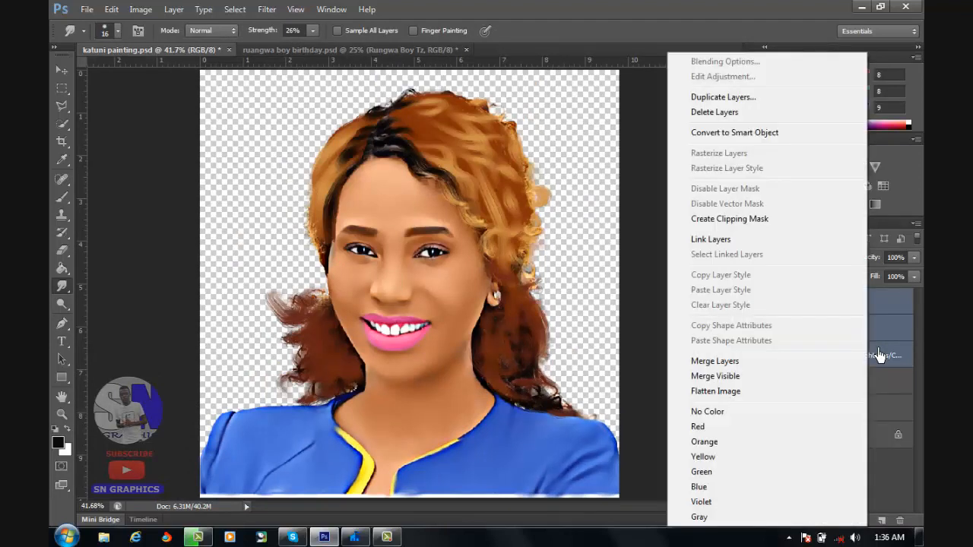
{"action": "left_click", "coordinate": [746, 366]}
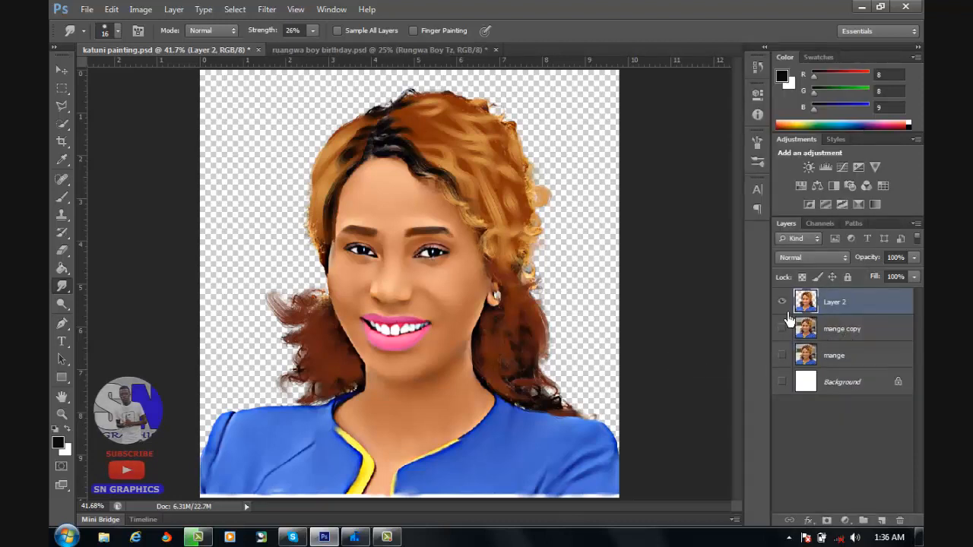
Show the original mange photo layer and toggle Layer 2's visibility to compare the painting with the photo.
{"action": "left_click", "coordinate": [783, 356]}
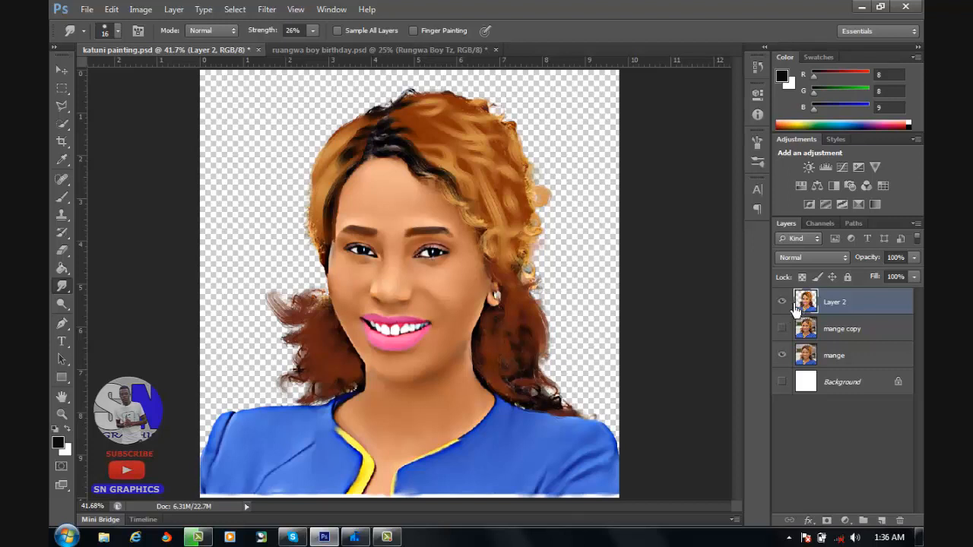
{"action": "left_click", "coordinate": [781, 302]}
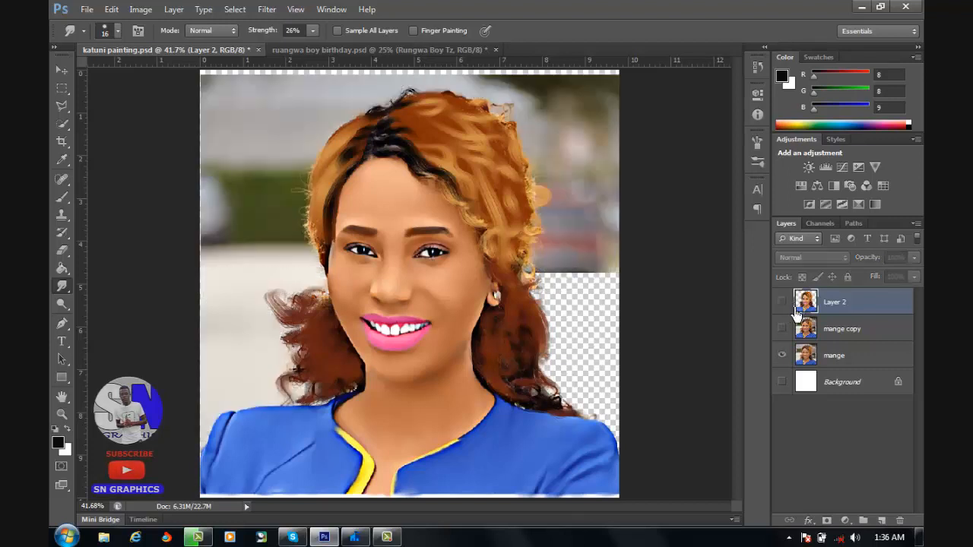
{"action": "left_click", "coordinate": [783, 302]}
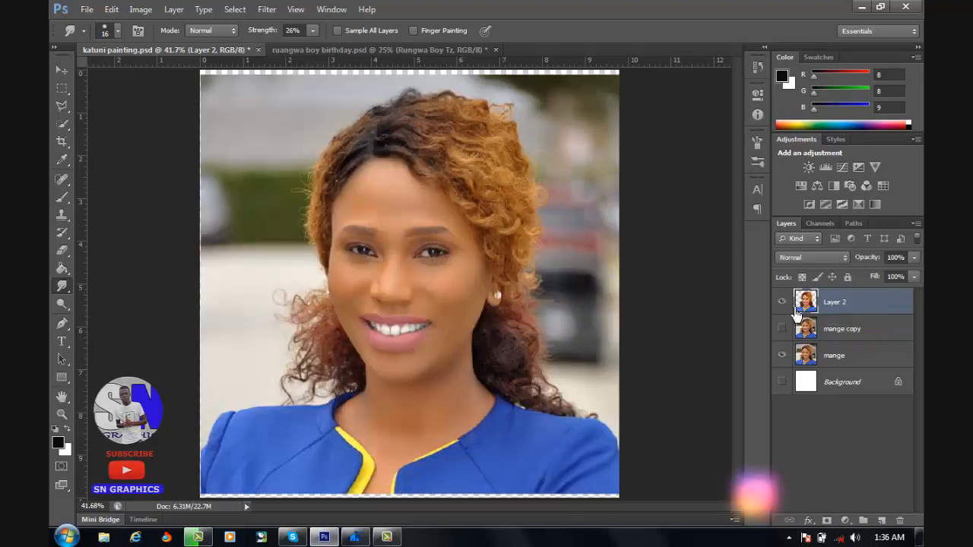
{"action": "left_click", "coordinate": [785, 303]}
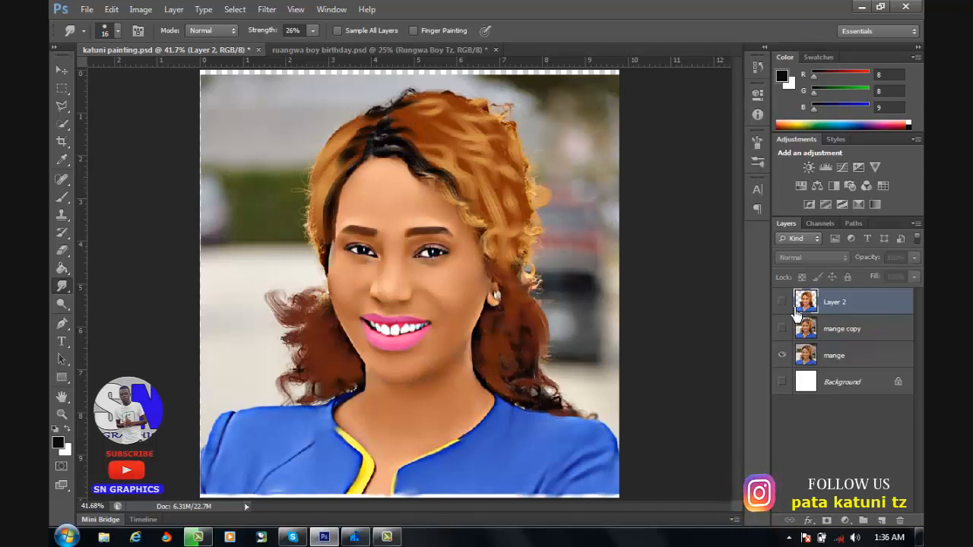
{"action": "left_click", "coordinate": [785, 304]}
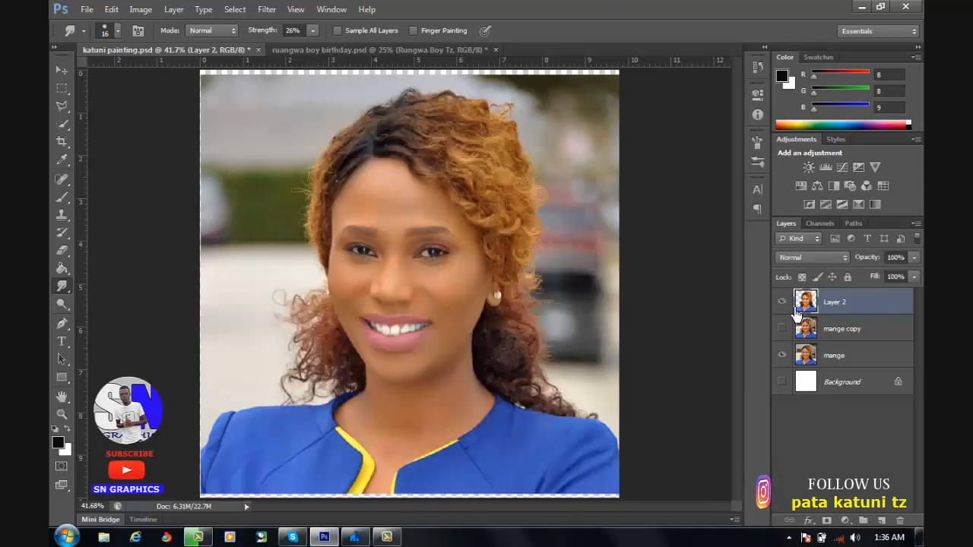
{"action": "left_click", "coordinate": [794, 308]}
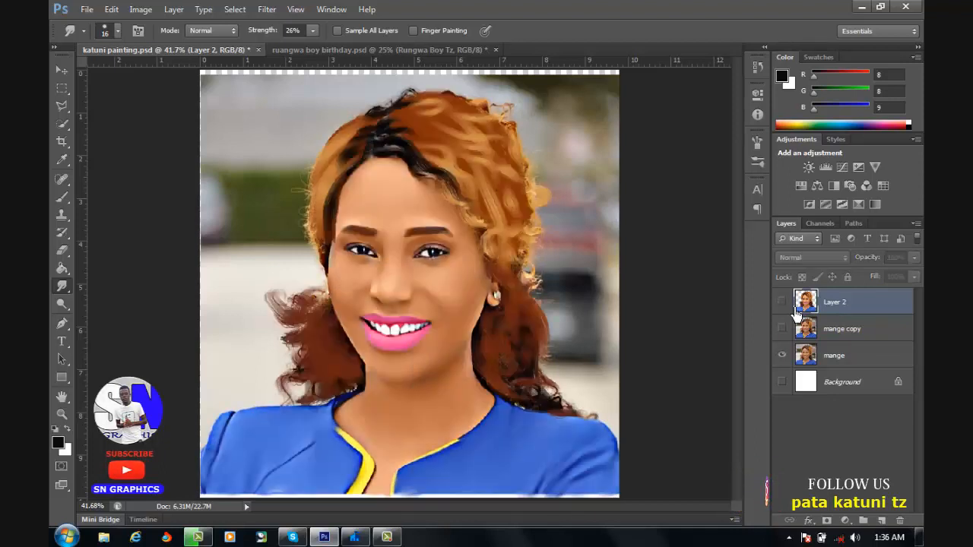
{"action": "left_click", "coordinate": [795, 308]}
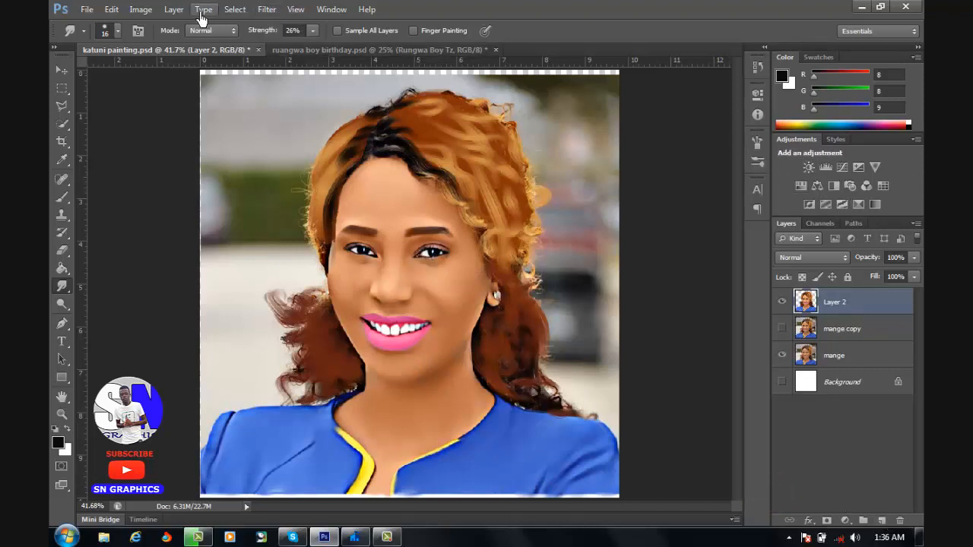
Add a Hue/Saturation adjustment above Layer 2, sample the jacket to target Blues, and shift their hue to magenta-pink.
{"action": "left_click", "coordinate": [811, 196]}
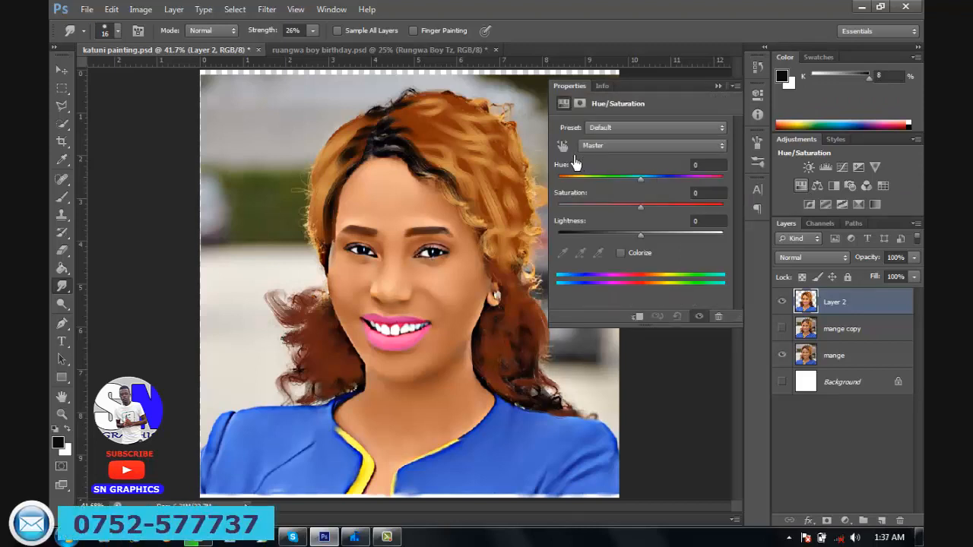
{"action": "left_click", "coordinate": [569, 150]}
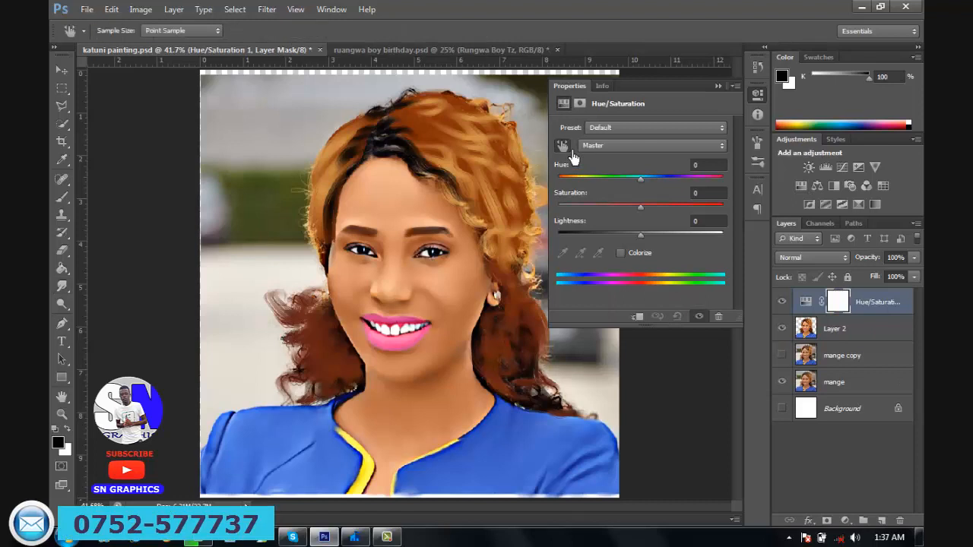
{"action": "left_click", "coordinate": [507, 471]}
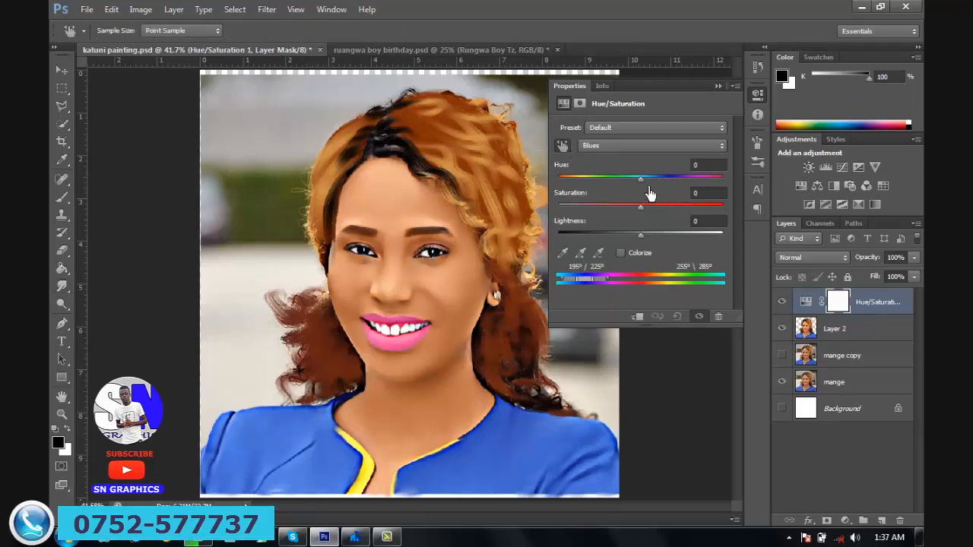
{"action": "left_click_drag", "start_coordinate": [644, 183], "coordinate": [714, 191]}
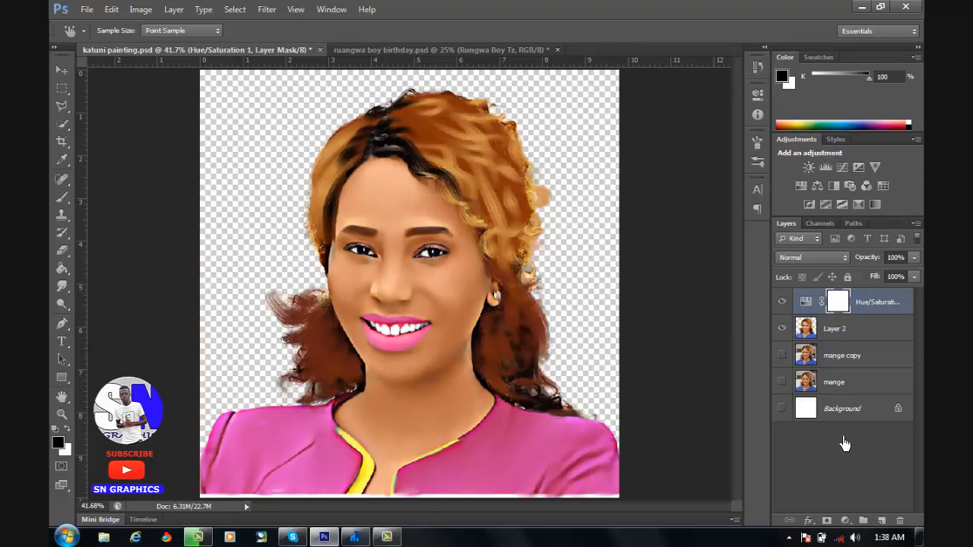
Add a Gradient fill layer directly above the white Background layer.
{"action": "key", "text": "r"}
{"action": "left_click", "coordinate": [884, 420]}
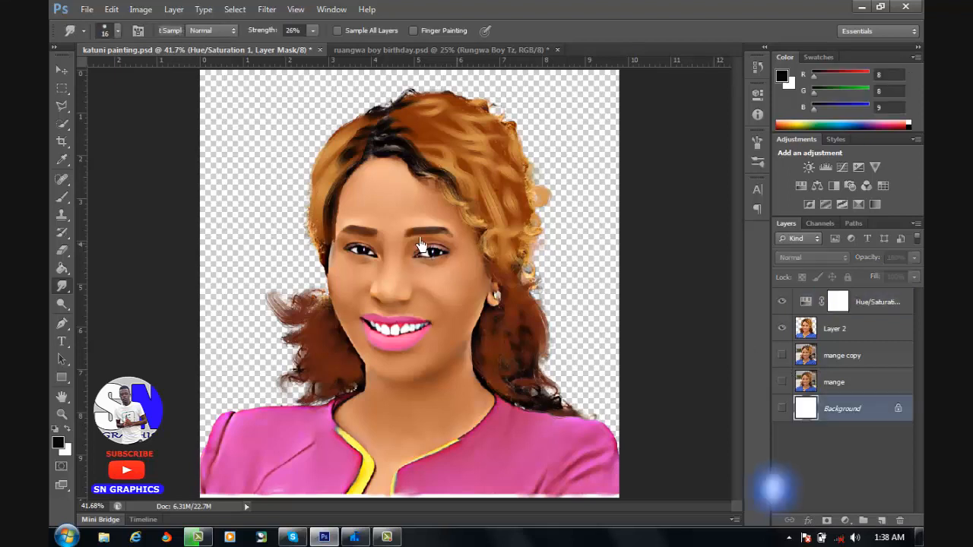
{"action": "left_click", "coordinate": [87, 10]}
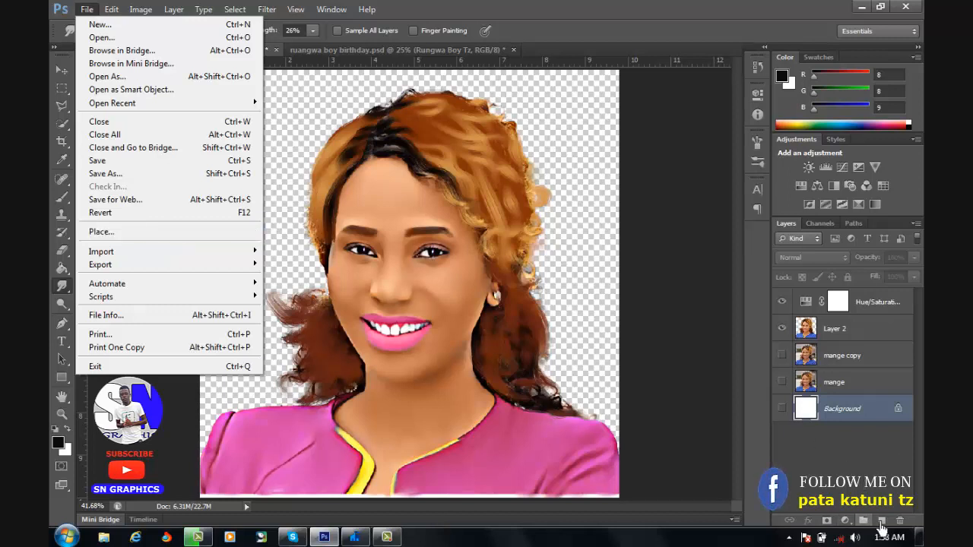
{"action": "left_click", "coordinate": [845, 521]}
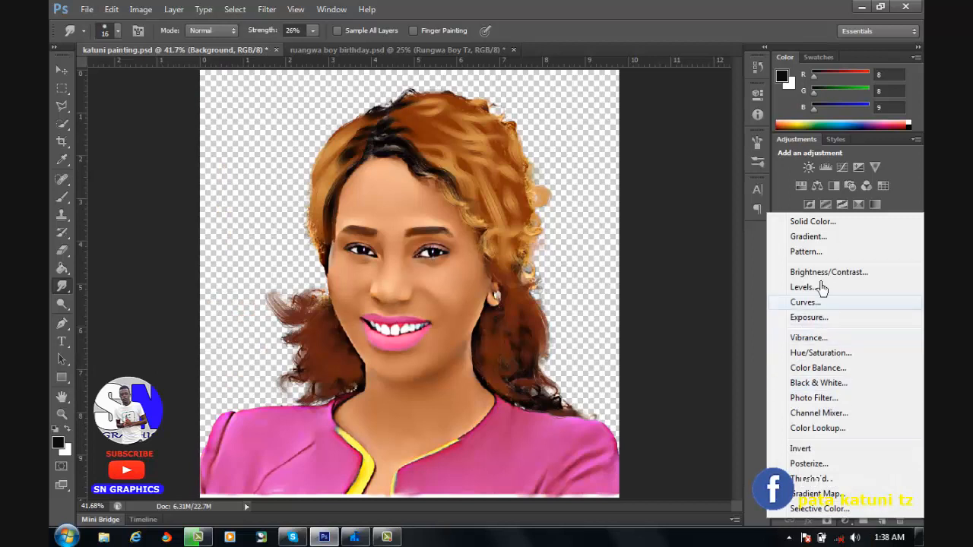
{"action": "left_click", "coordinate": [820, 242]}
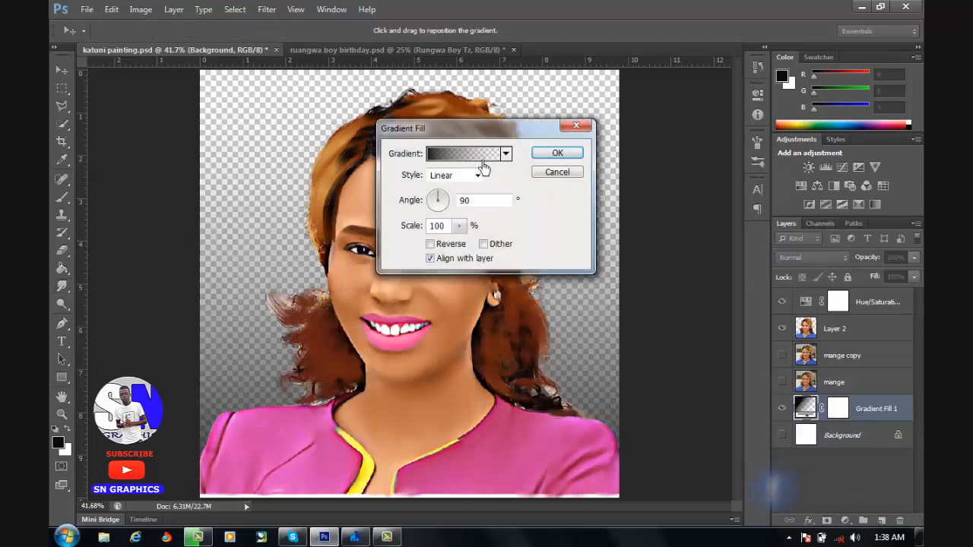
Edit the fill's gradient so the start colour stop uses the jacket's pink and the end stop at 100% is near-white.
{"action": "left_click", "coordinate": [482, 159]}
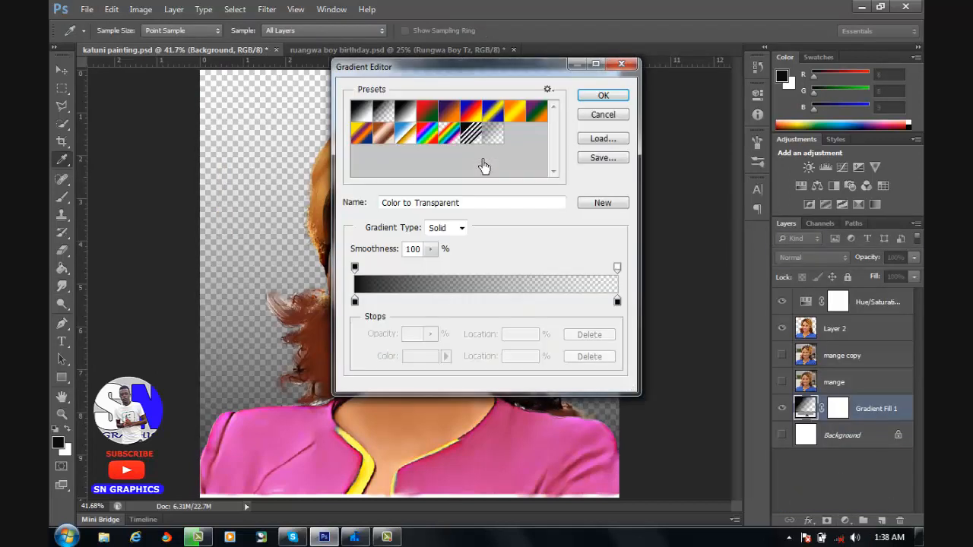
{"action": "left_click", "coordinate": [355, 302]}
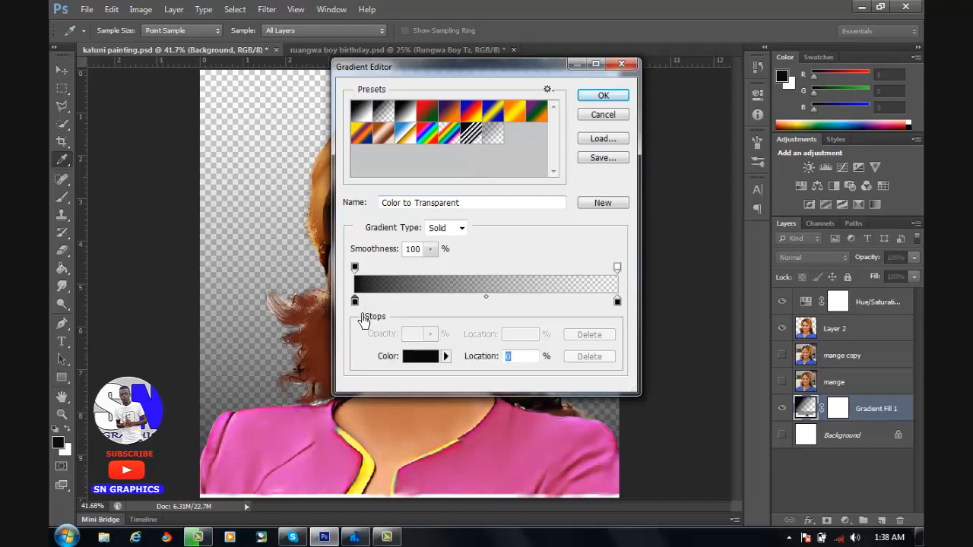
{"action": "left_click", "coordinate": [318, 450]}
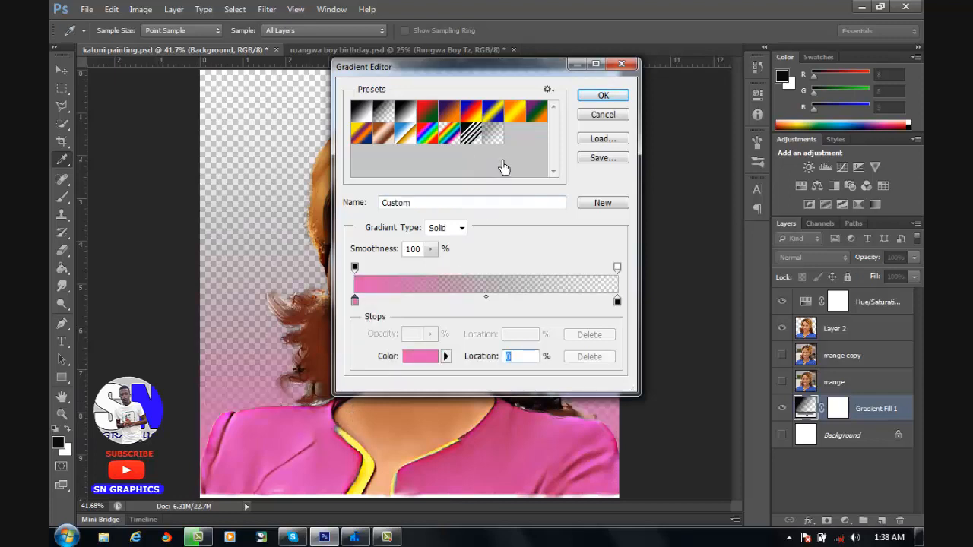
{"action": "left_click", "coordinate": [618, 302]}
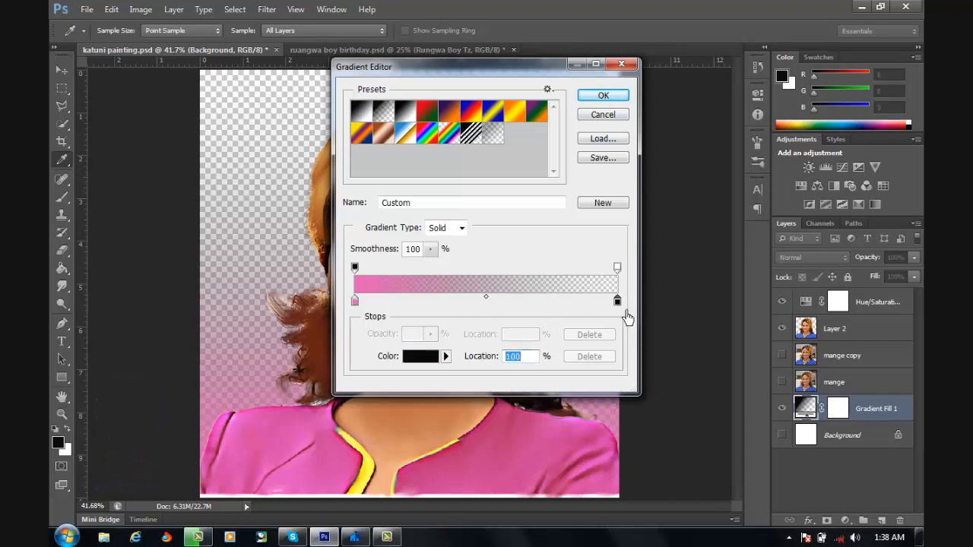
{"action": "left_click", "coordinate": [435, 359]}
{"action": "left_click", "coordinate": [554, 259]}
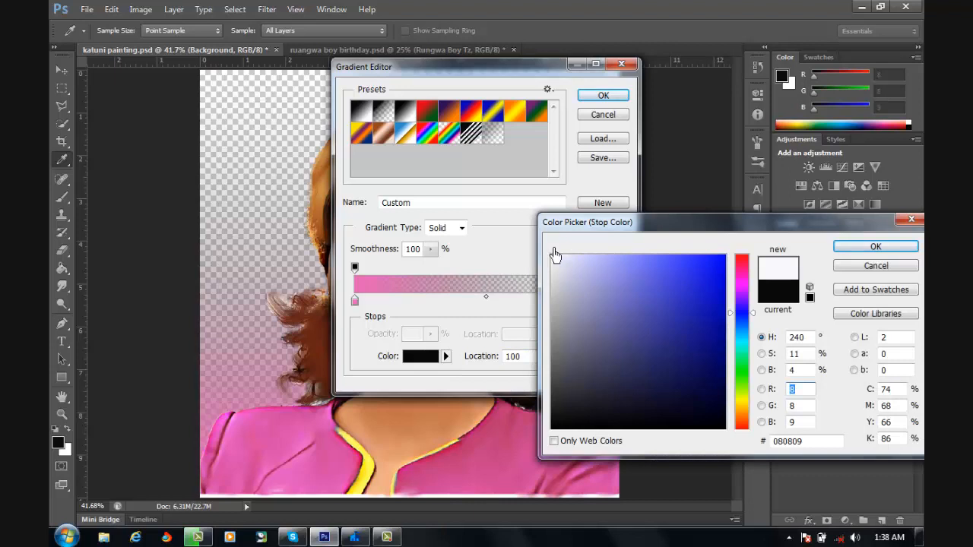
{"action": "left_click", "coordinate": [896, 255]}
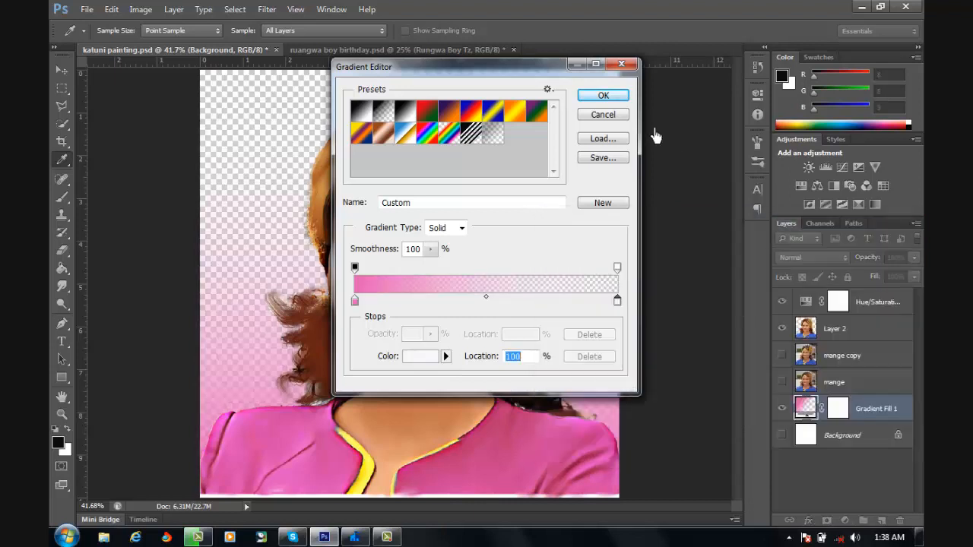
{"action": "left_click", "coordinate": [603, 96]}
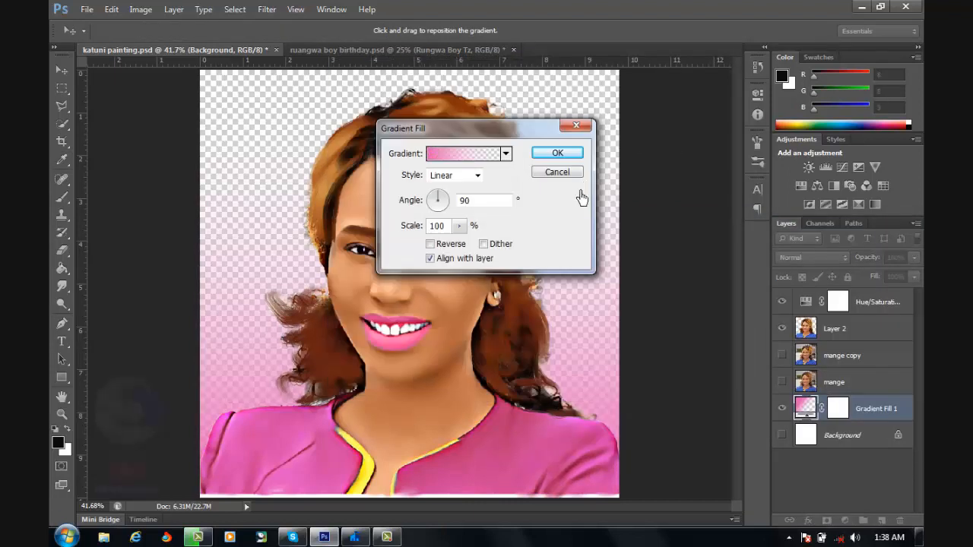
Change the gradient fill's style to Radial, adjust its scale and reverse it so the pink surrounds the portrait.
{"action": "left_click", "coordinate": [457, 176]}
{"action": "left_click", "coordinate": [455, 201]}
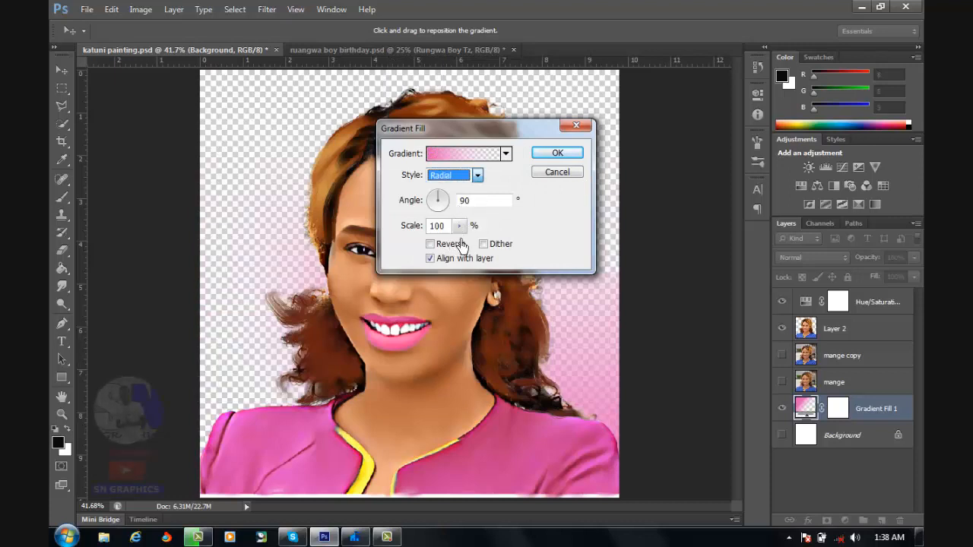
{"action": "left_click", "coordinate": [460, 226]}
{"action": "mouse_move", "coordinate": [468, 243]}
{"action": "left_mouse_down"}
{"action": "mouse_move", "coordinate": [504, 254]}
{"action": "mouse_move", "coordinate": [484, 254]}
{"action": "mouse_move", "coordinate": [469, 235]}
{"action": "mouse_move", "coordinate": [495, 254]}
{"action": "mouse_move", "coordinate": [446, 255]}
{"action": "mouse_move", "coordinate": [454, 253]}
{"action": "left_mouse_up"}
{"action": "left_click", "coordinate": [443, 248]}
{"action": "left_click", "coordinate": [443, 248]}
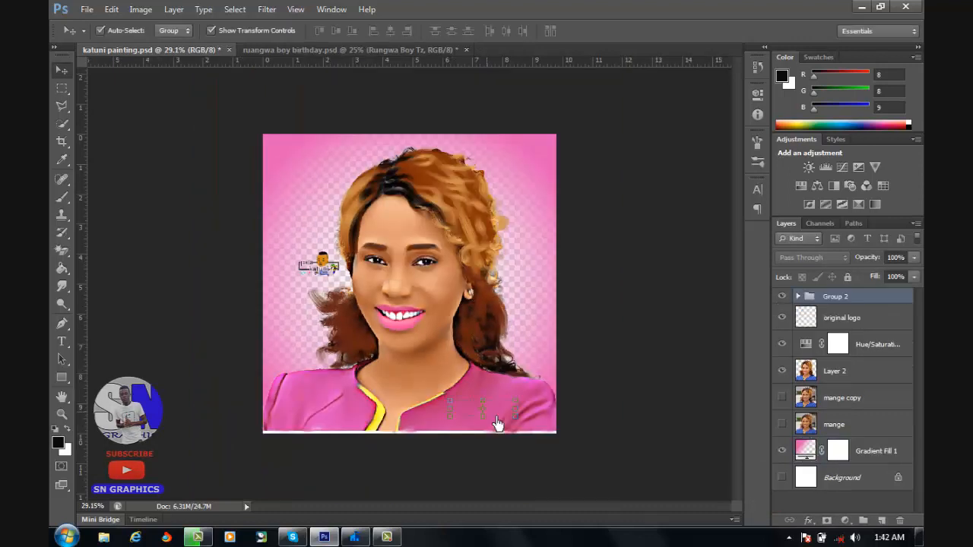
Colour the SN GRAPHICS credit text black (000000) and add the contact phone number as text in the artwork's upper-left corner.
{"action": "left_click", "coordinate": [494, 423]}
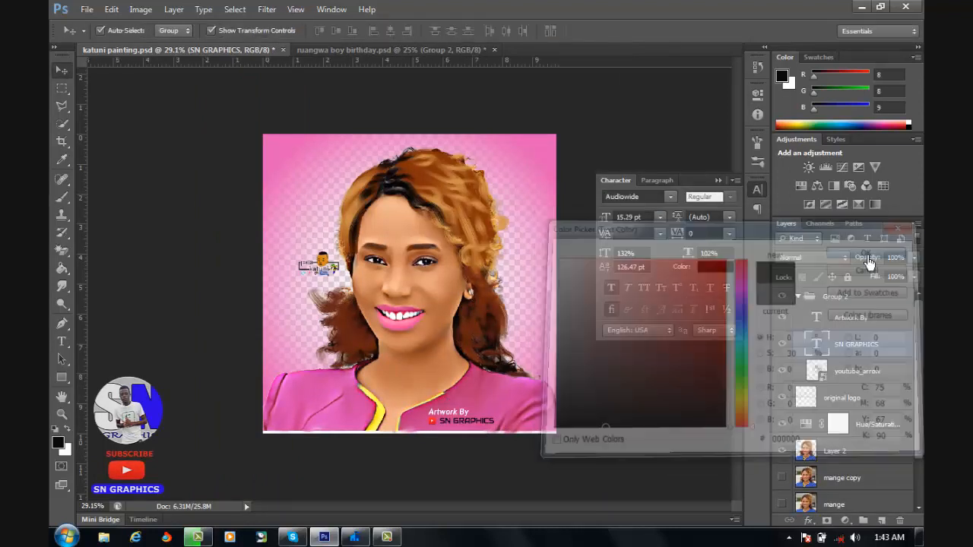
{"action": "left_click", "coordinate": [722, 182]}
{"action": "left_click", "coordinate": [639, 320]}
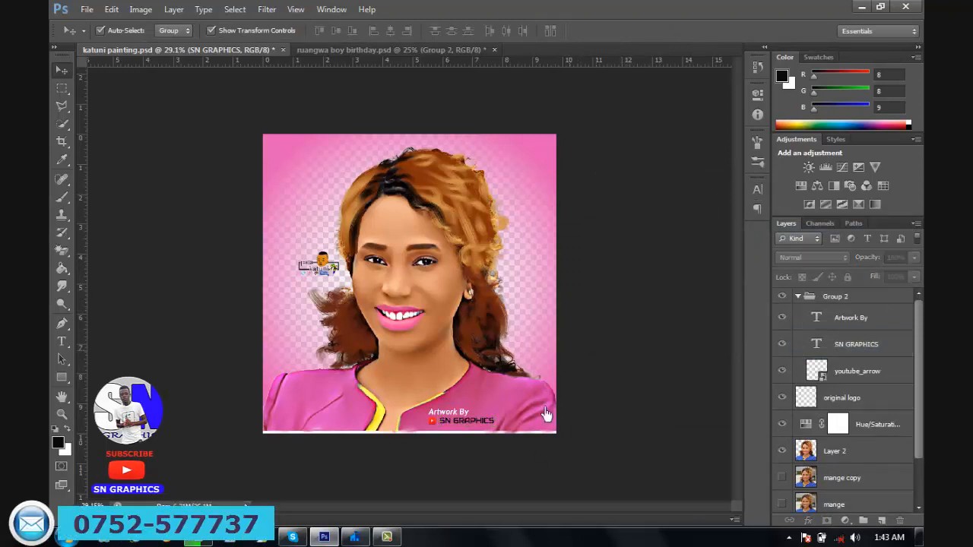
{"action": "left_click", "coordinate": [61, 343]}
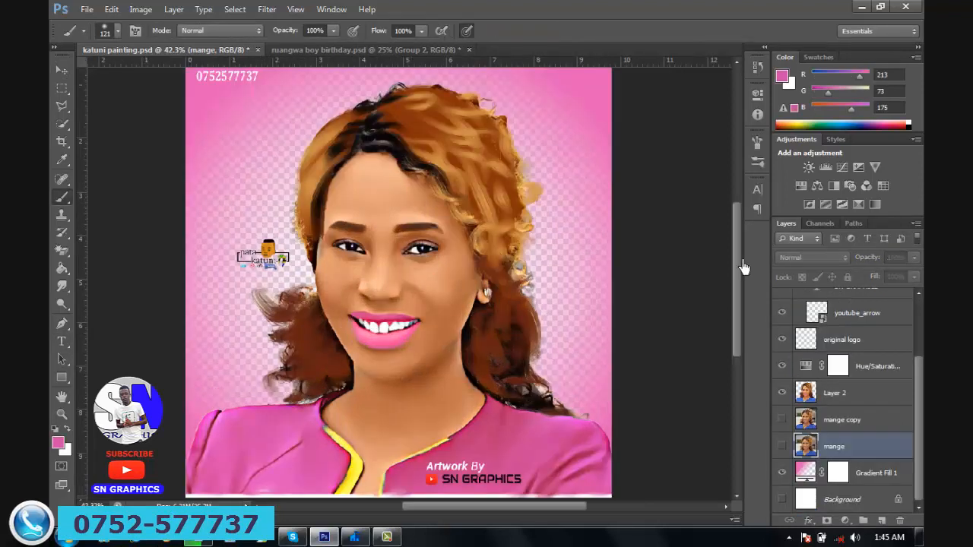
Save a copy of the portrait as the JPEG "katuni painting ucopy.jpg" in My Pictures, with Maximum quality 12 and Baseline ("Standard") format.
{"action": "left_click_drag", "start_coordinate": [743, 262], "coordinate": [743, 263]}
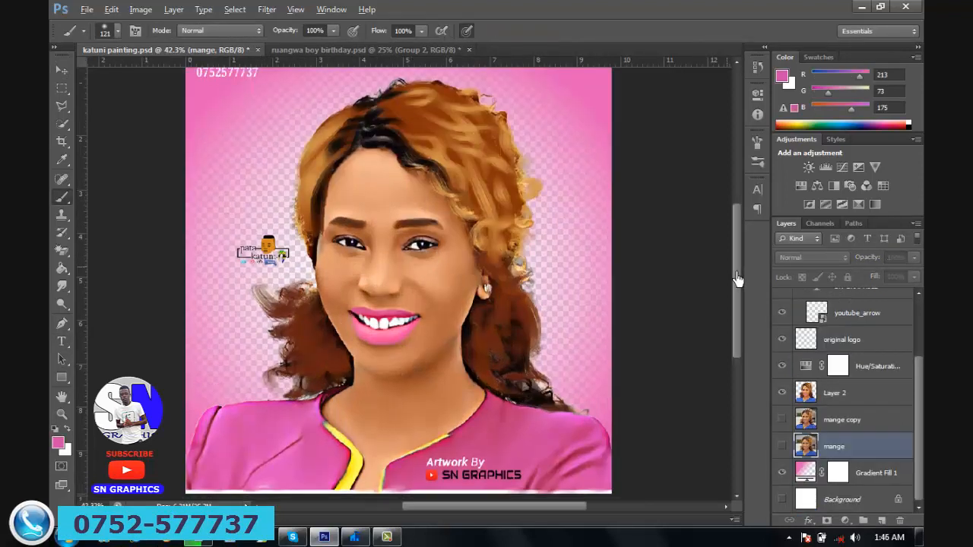
{"action": "key", "text": "ctrl+alt+s"}
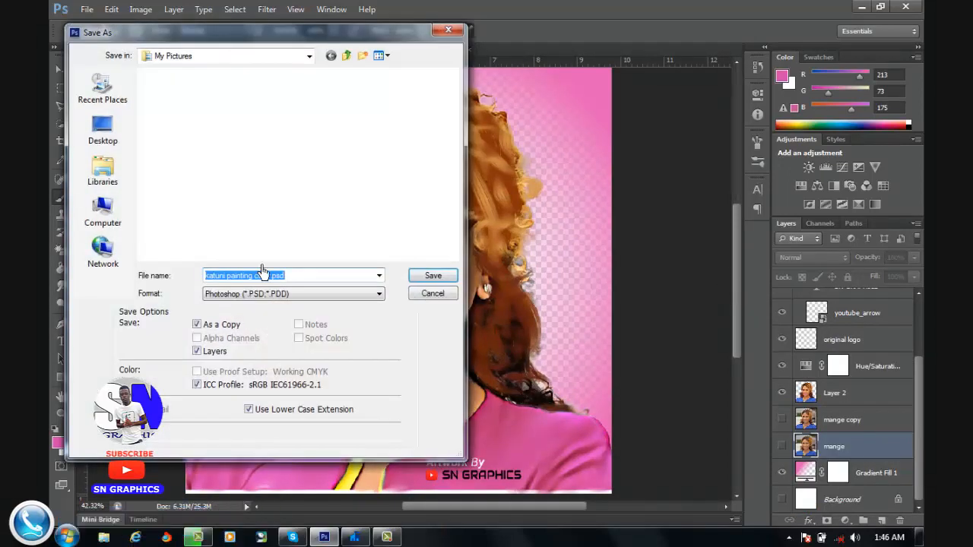
{"action": "left_click", "coordinate": [286, 295]}
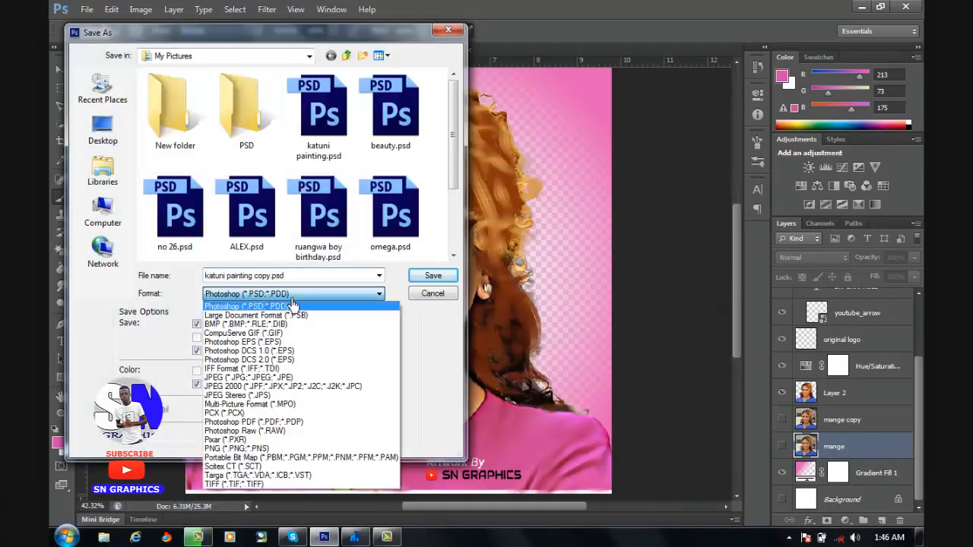
{"action": "left_click", "coordinate": [289, 378]}
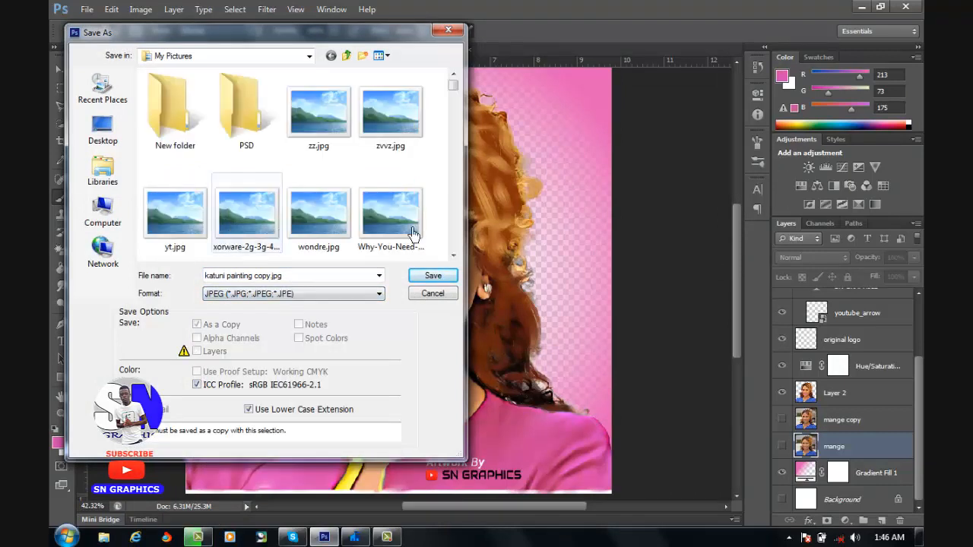
{"action": "left_click", "coordinate": [272, 280]}
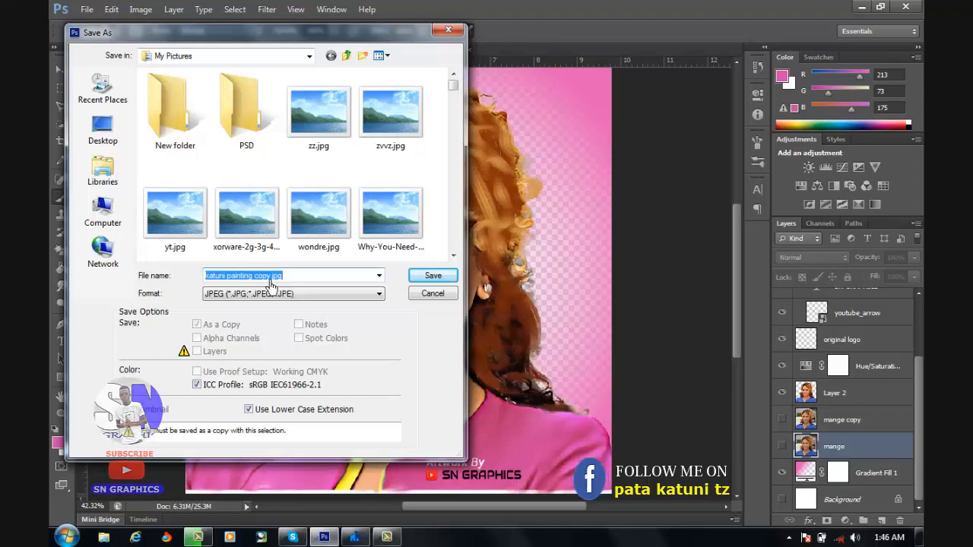
{"action": "left_click", "coordinate": [265, 282]}
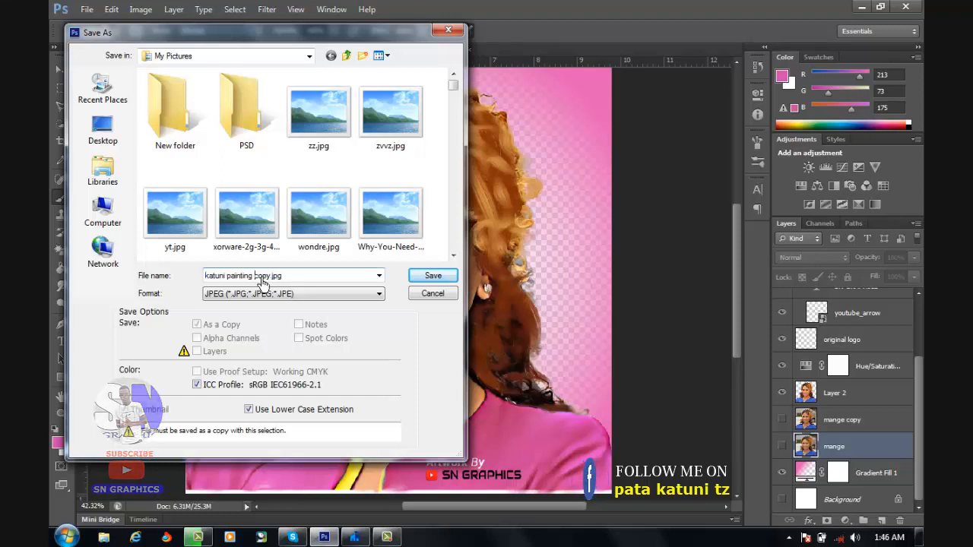
{"action": "type", "text": "u"}
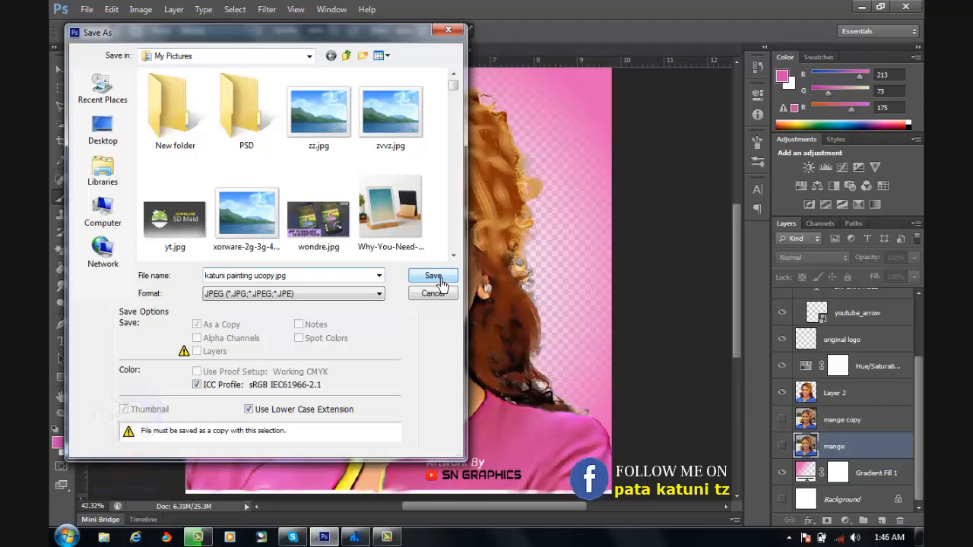
{"action": "left_click", "coordinate": [433, 276]}
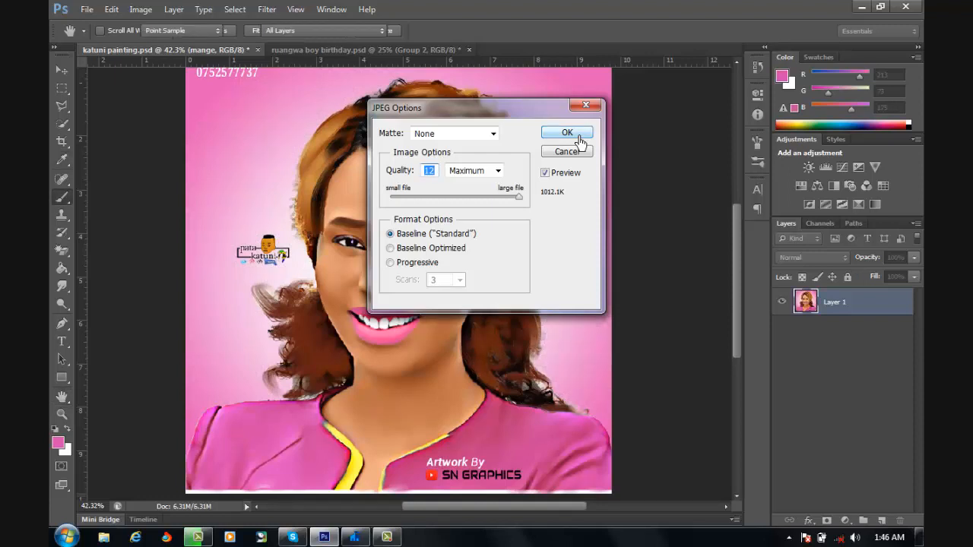
{"action": "left_click", "coordinate": [567, 133]}
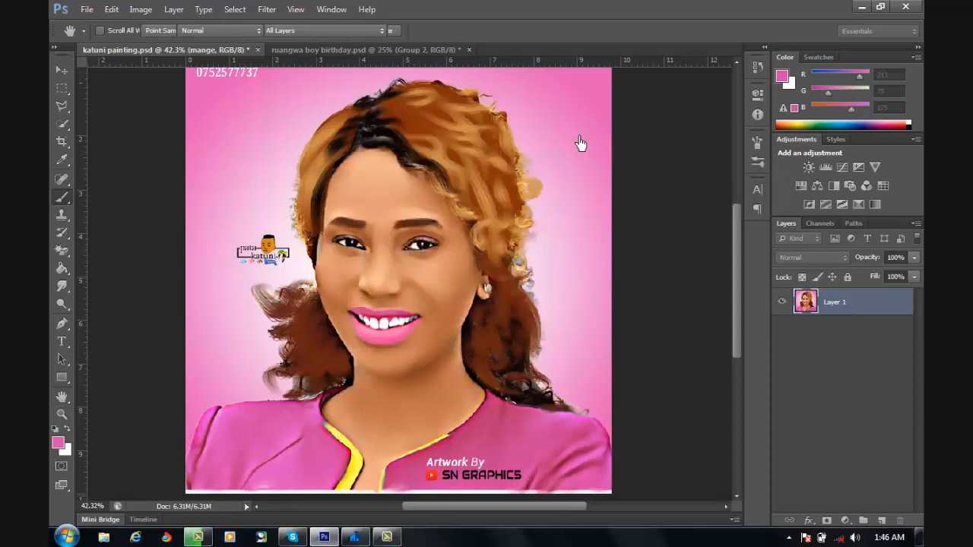